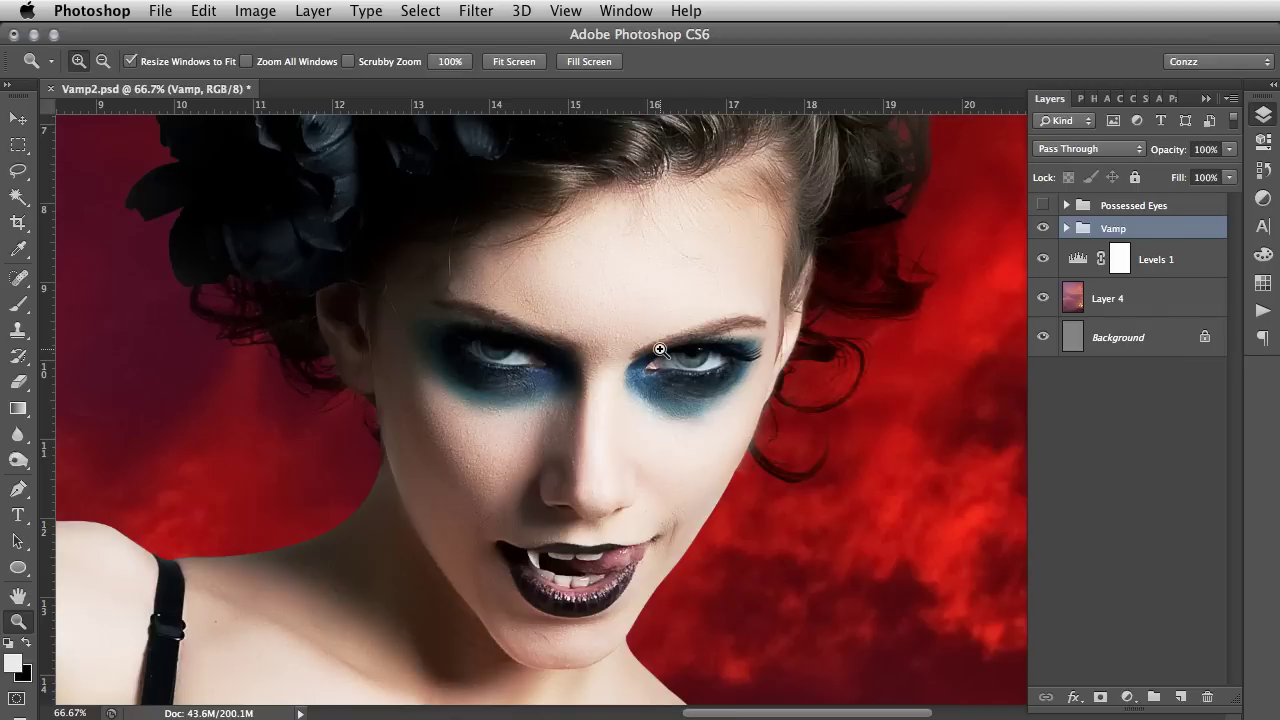
# Show the finished Possessed Eyes group and zoom in on the eyes to compare
pyautogui.moveTo(658, 348); pyautogui.dragTo(669, 351)
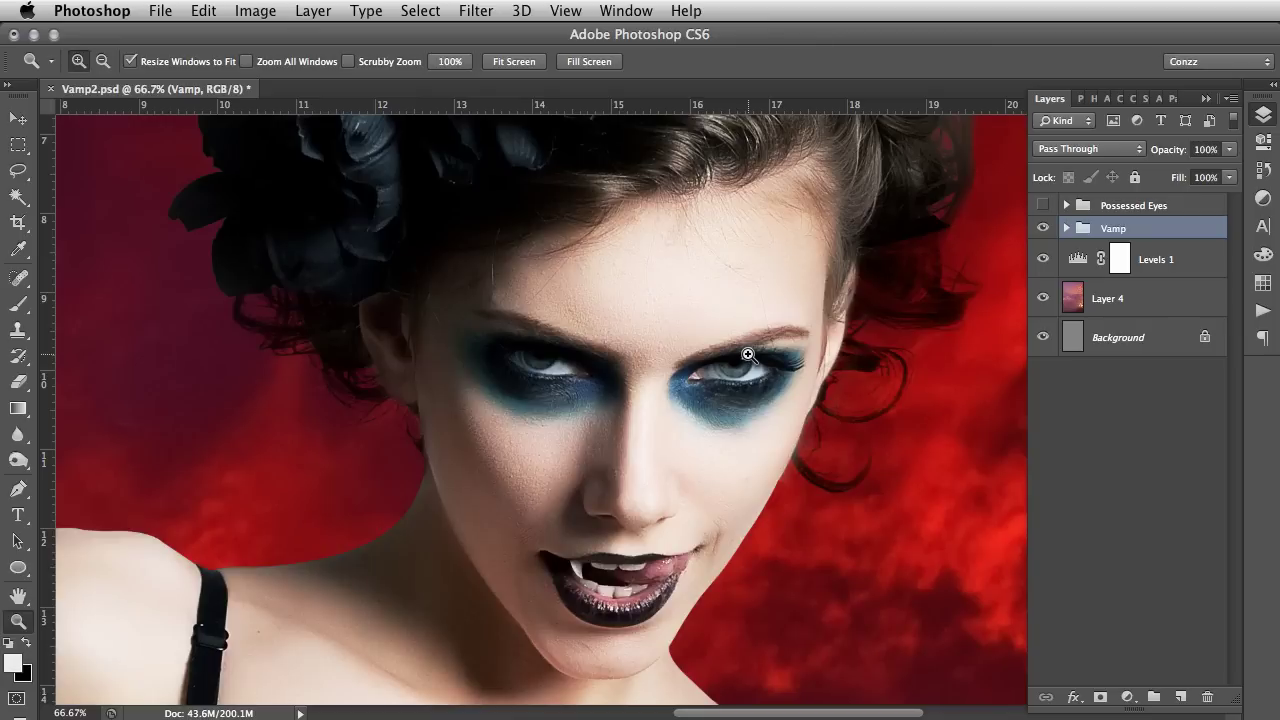
pyautogui.click(600, 325)
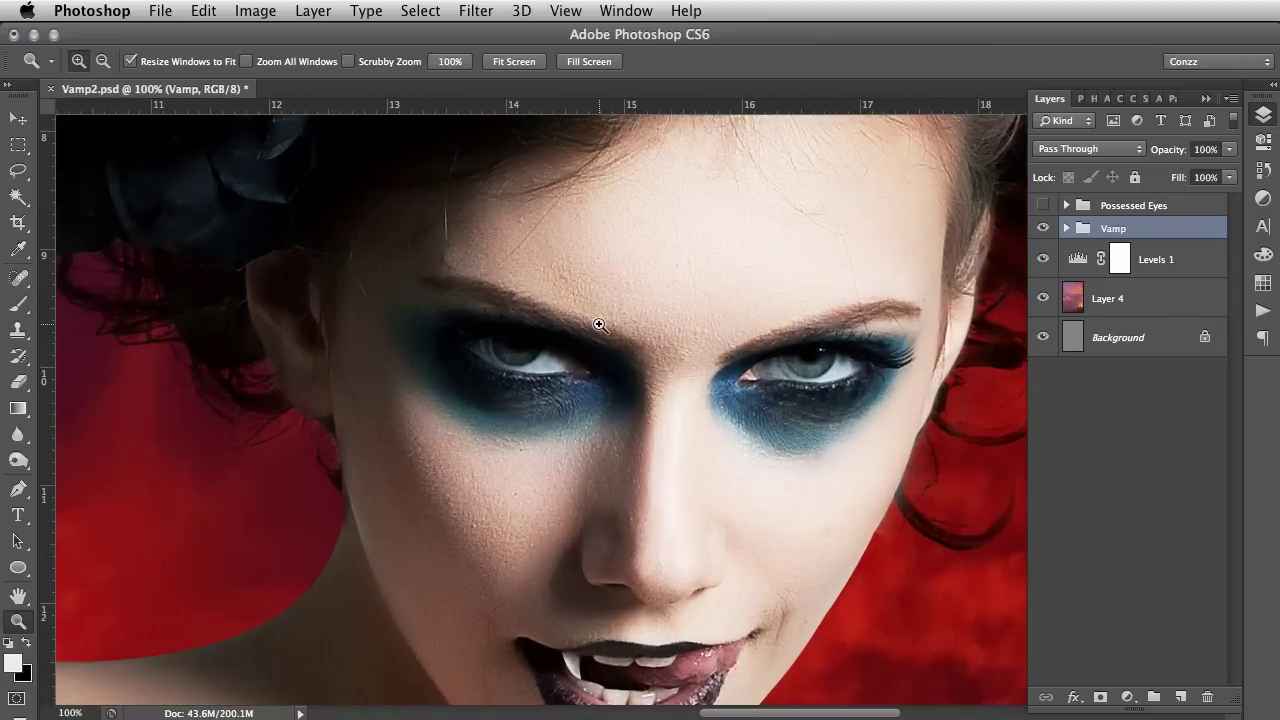
pyautogui.scroll(-1, 600, 325)
pyautogui.scroll(-3, 600, 325)
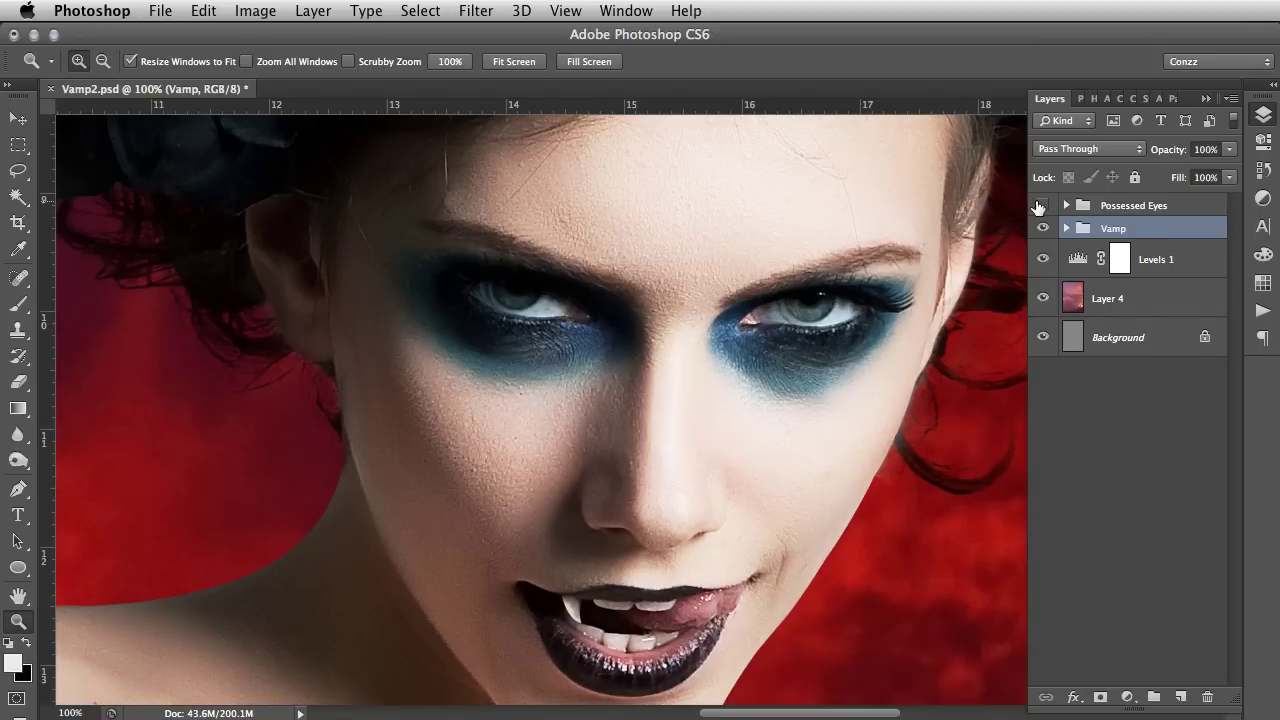
pyautogui.click(1041, 205)
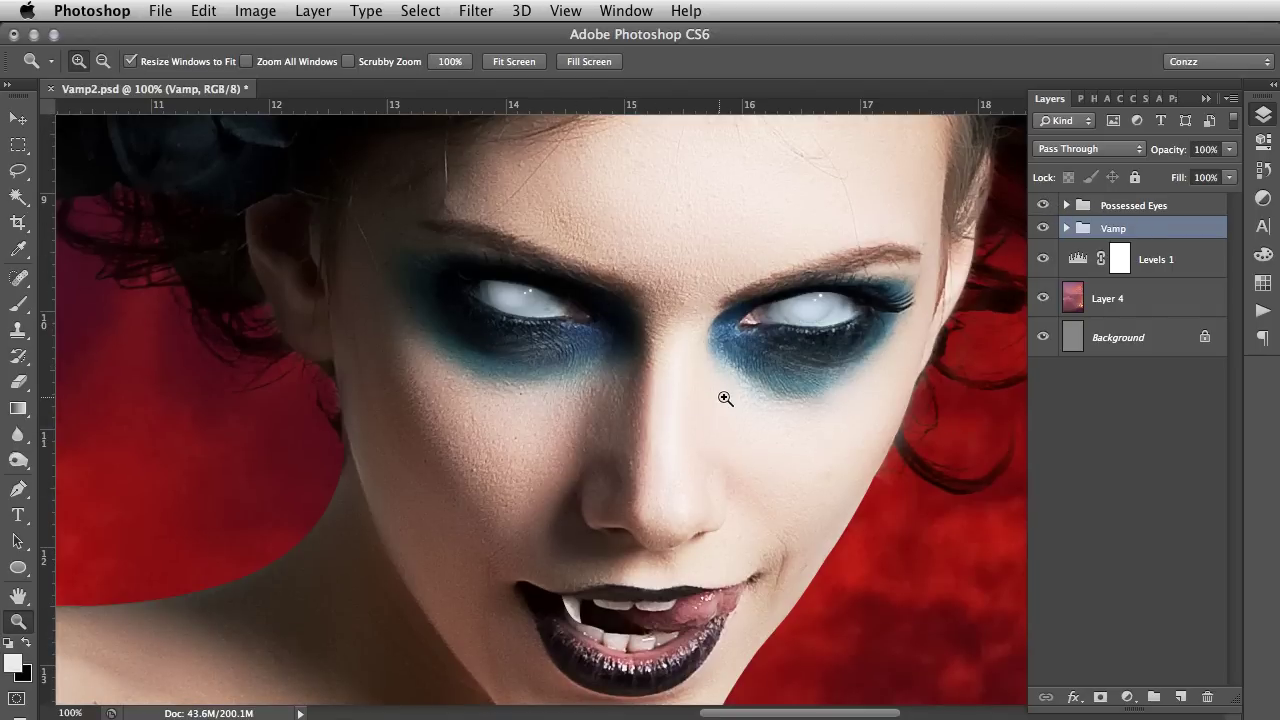
pyautogui.scroll(-4, 725, 398)
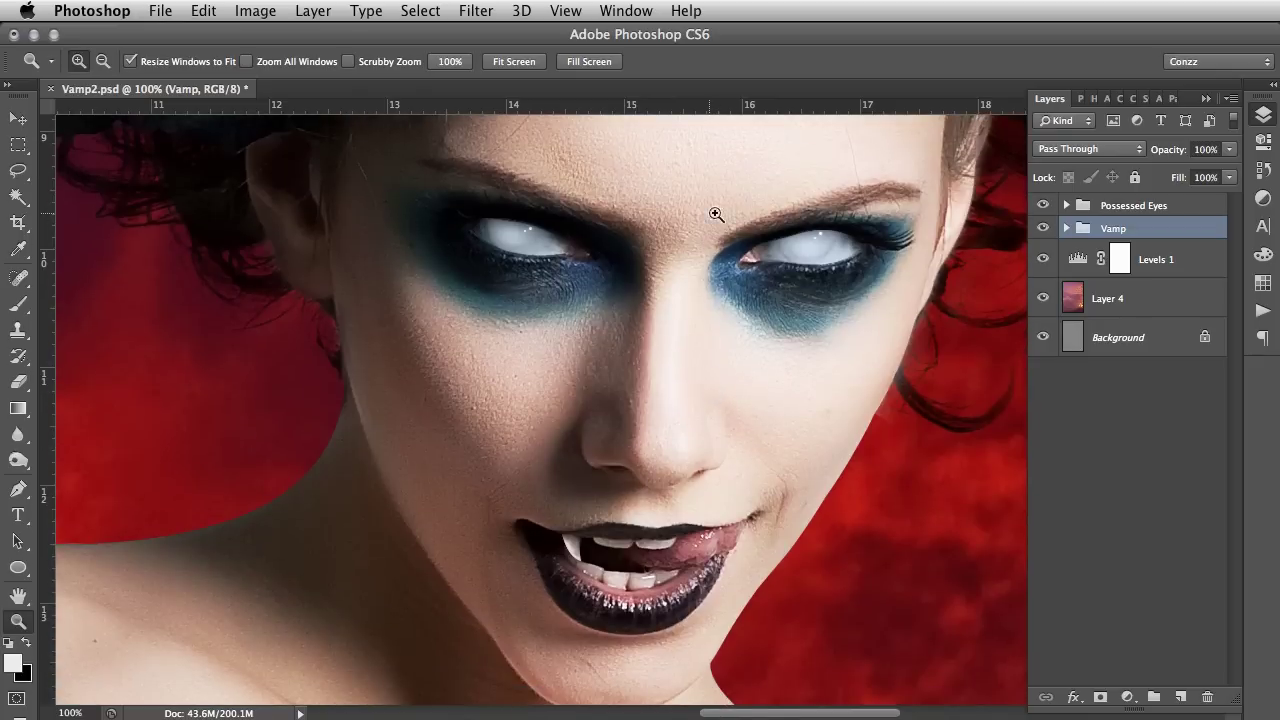
pyautogui.click(648, 258)
pyautogui.scroll(2, 680, 256)
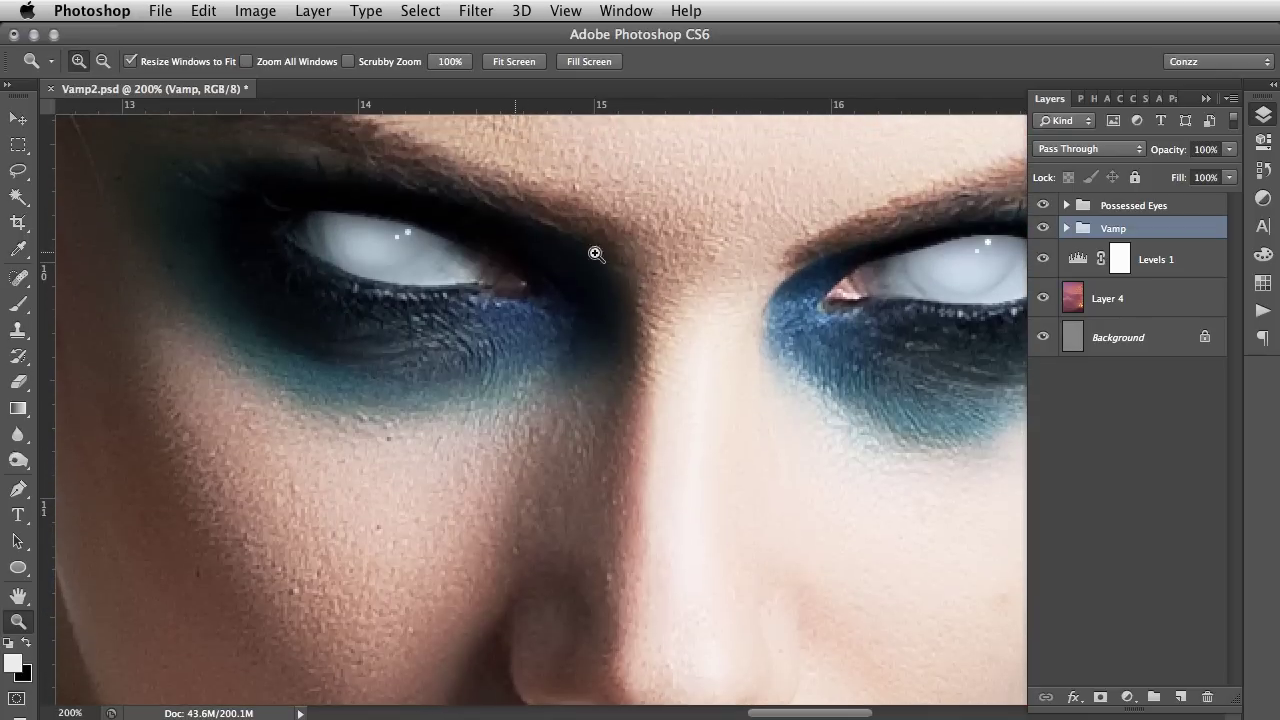
pyautogui.hscroll(3, 491, 267)
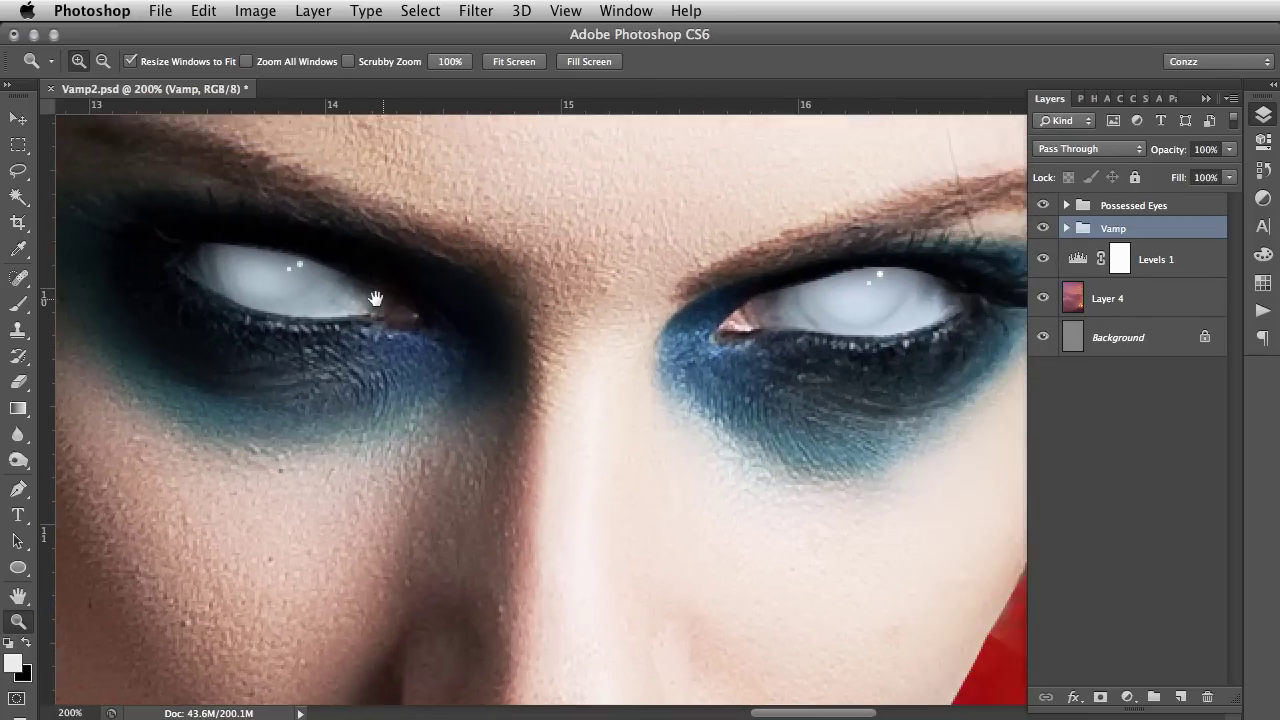
pyautogui.hscroll(2, 600, 320)
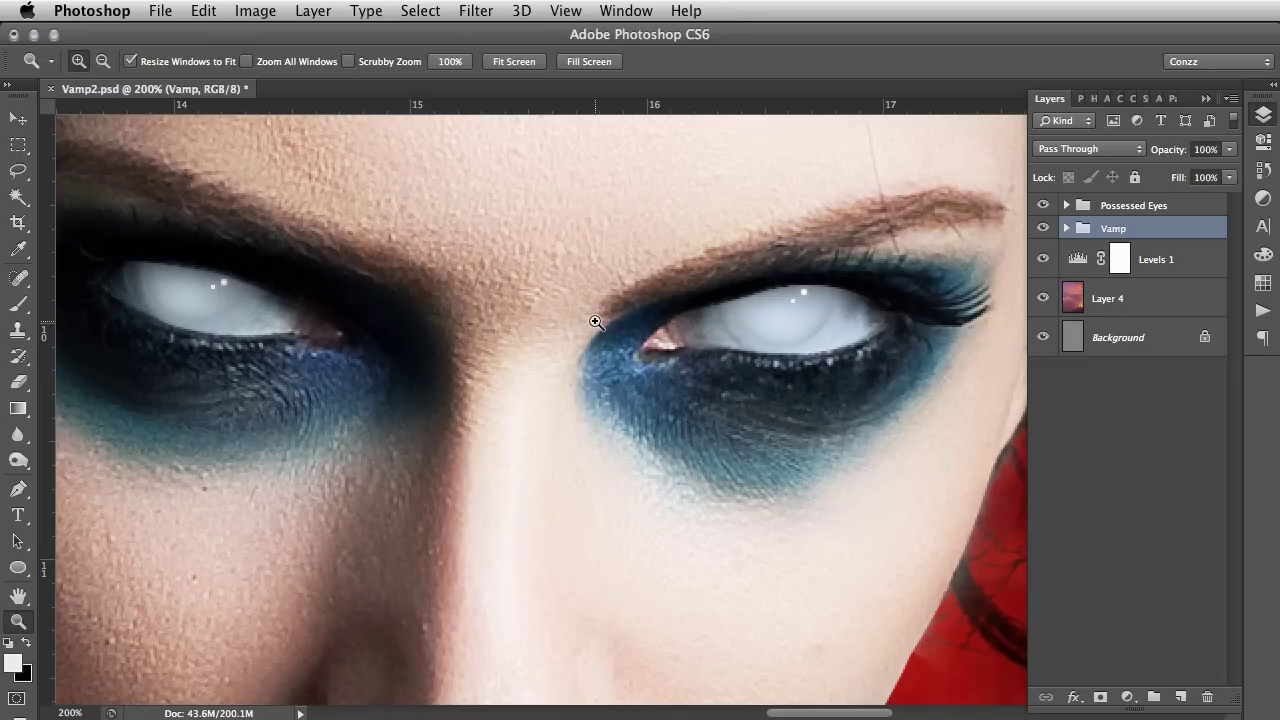
# Fit the image on screen, zoom back to 200% on the eyes, and hide Possessed Eyes
pyautogui.rightClick(594, 319)
pyautogui.click(633, 413)
pyautogui.rightClick(631, 343)
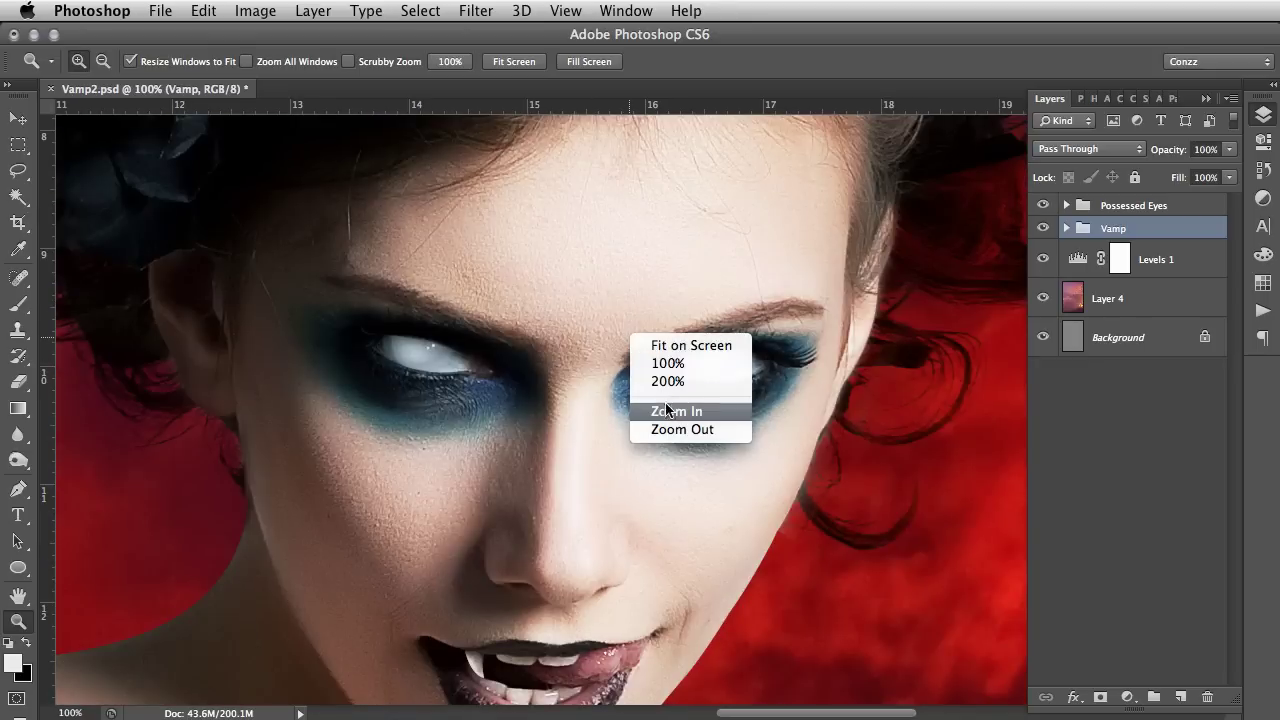
pyautogui.click(672, 346)
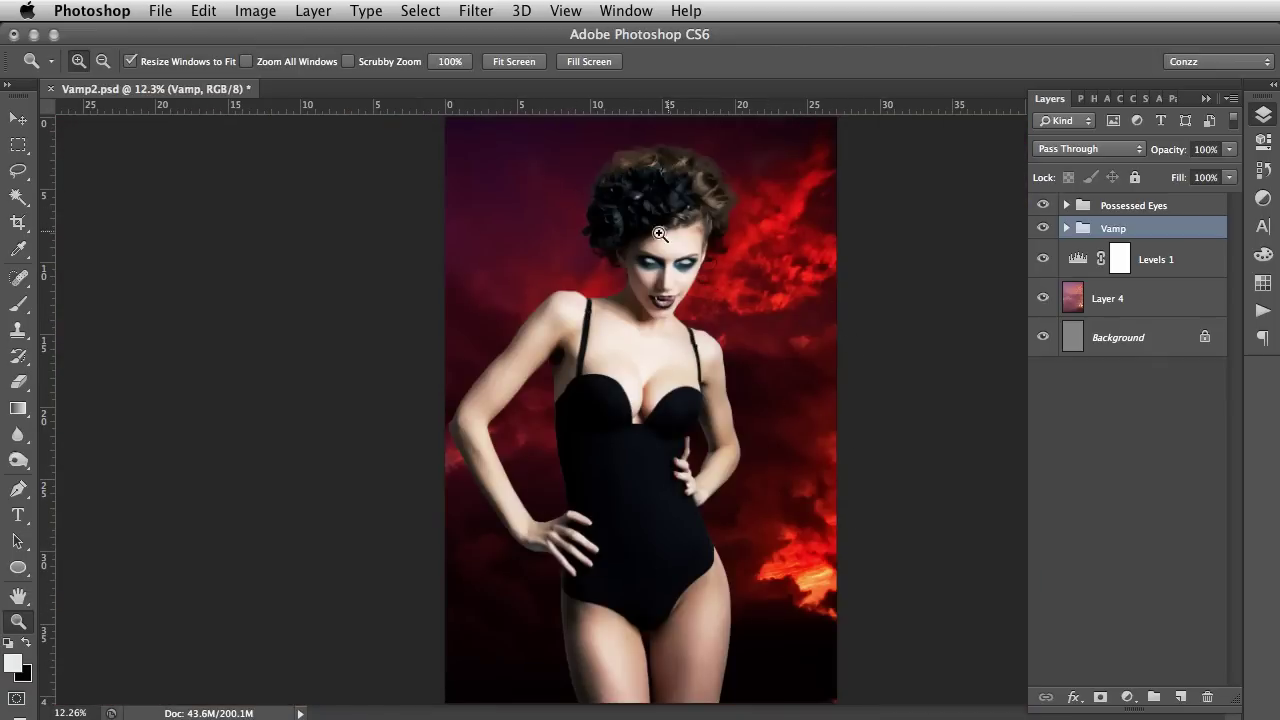
pyautogui.click(700, 296)
pyautogui.moveTo(682, 410); pyautogui.dragTo(700, 310)
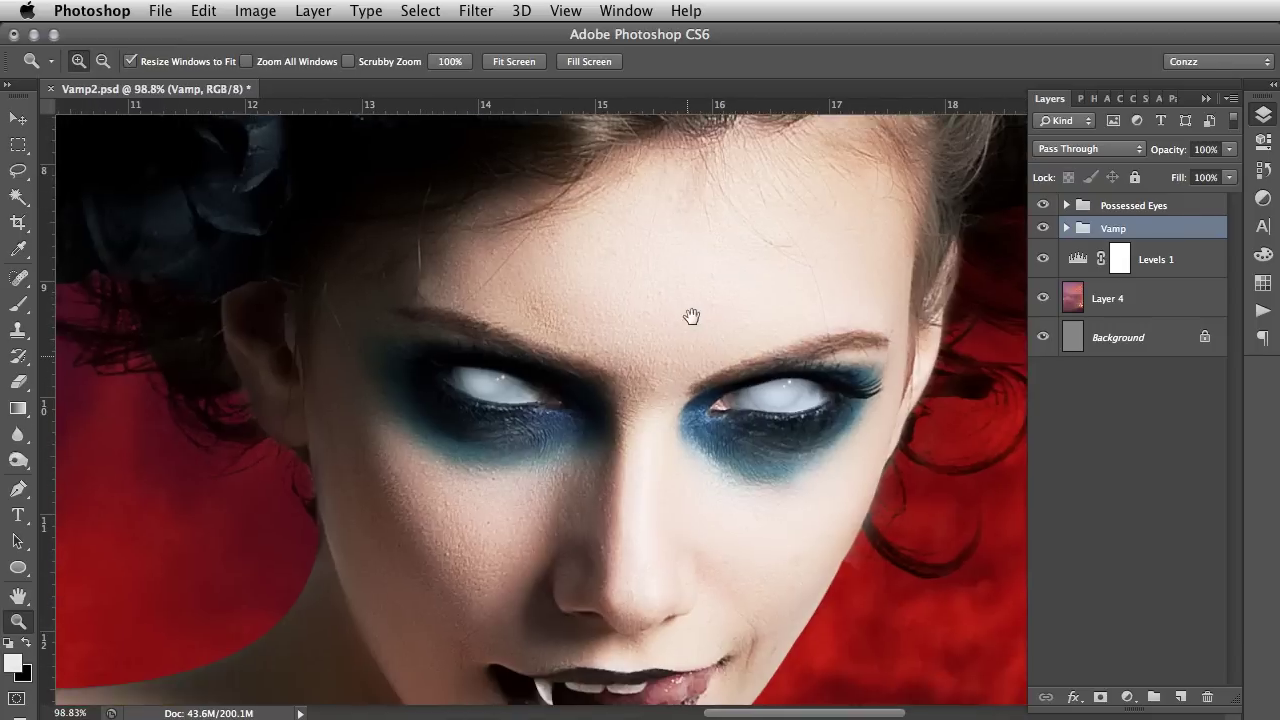
pyautogui.click(726, 354)
pyautogui.click(568, 341)
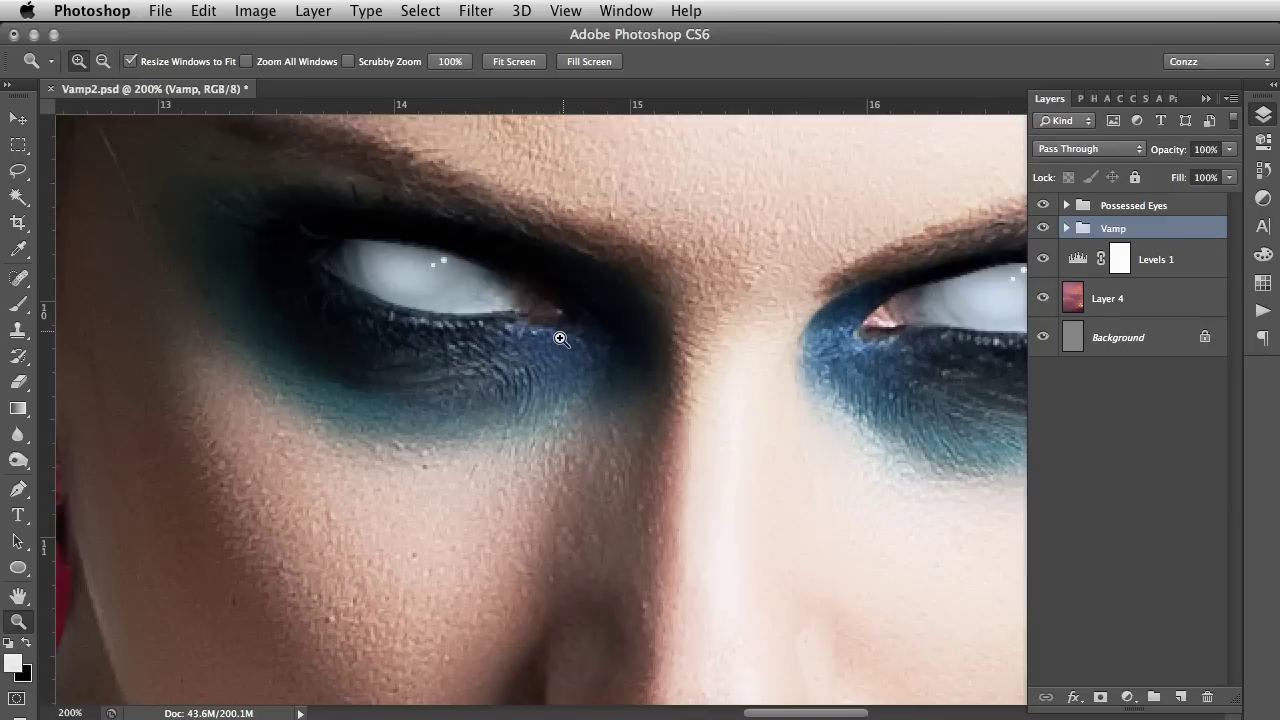
pyautogui.click(1041, 206)
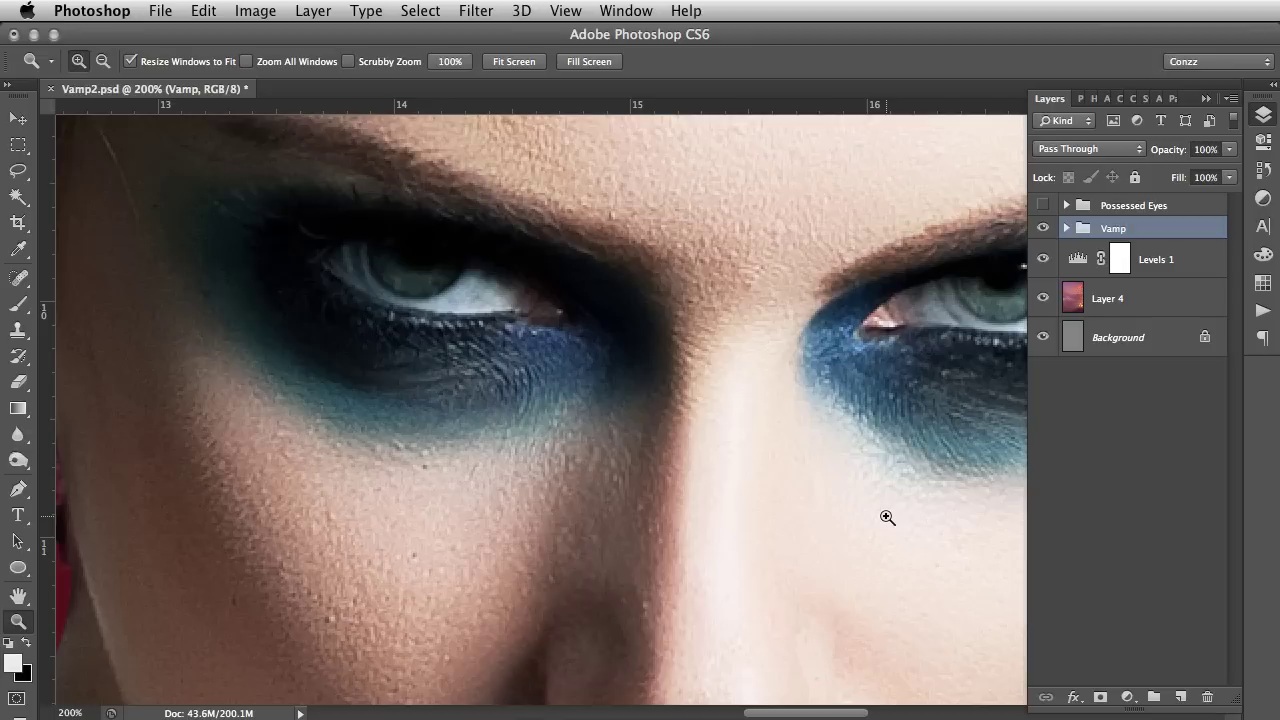
# Put the Vamp group into a new group and name it 'Eyes'
pyautogui.press('super+g')
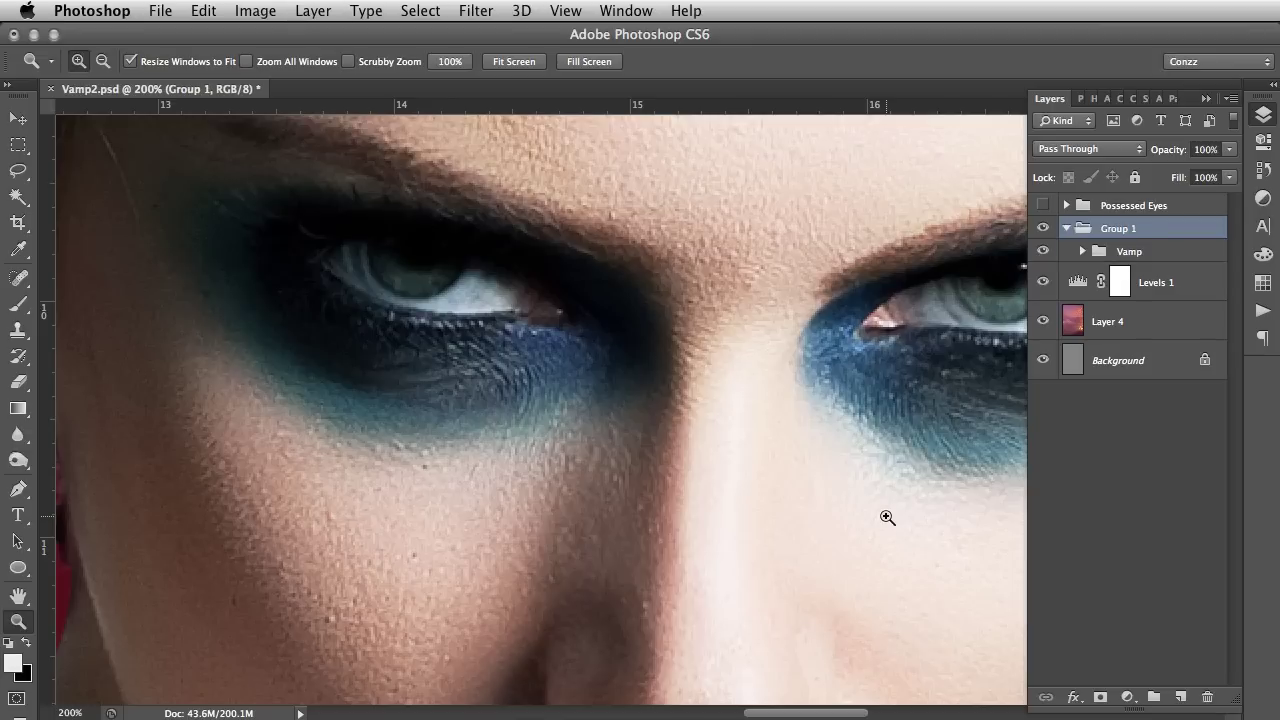
pyautogui.click(1067, 229)
pyautogui.click(1067, 229)
pyautogui.doubleClick(1113, 230)
pyautogui.write('Eyes')
pyautogui.press('Return')
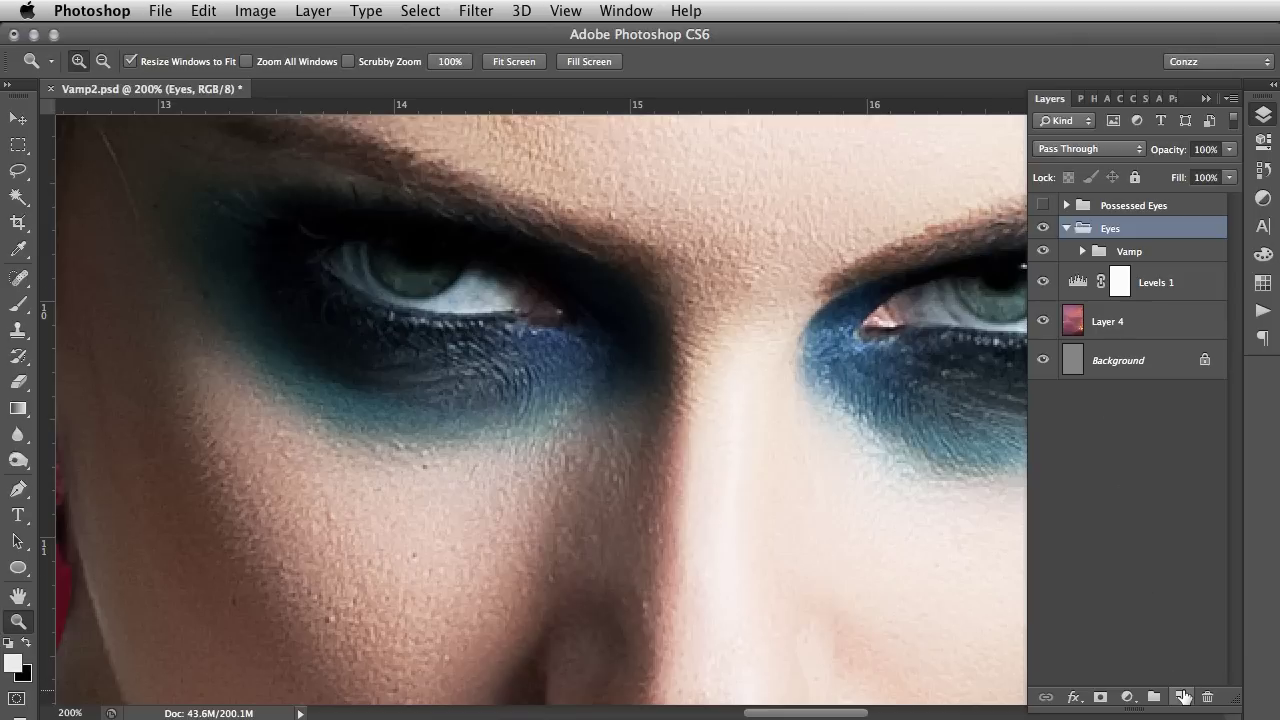
# Add a new empty layer inside Eyes and zoom to 300% on the left eye
pyautogui.click(1182, 697)
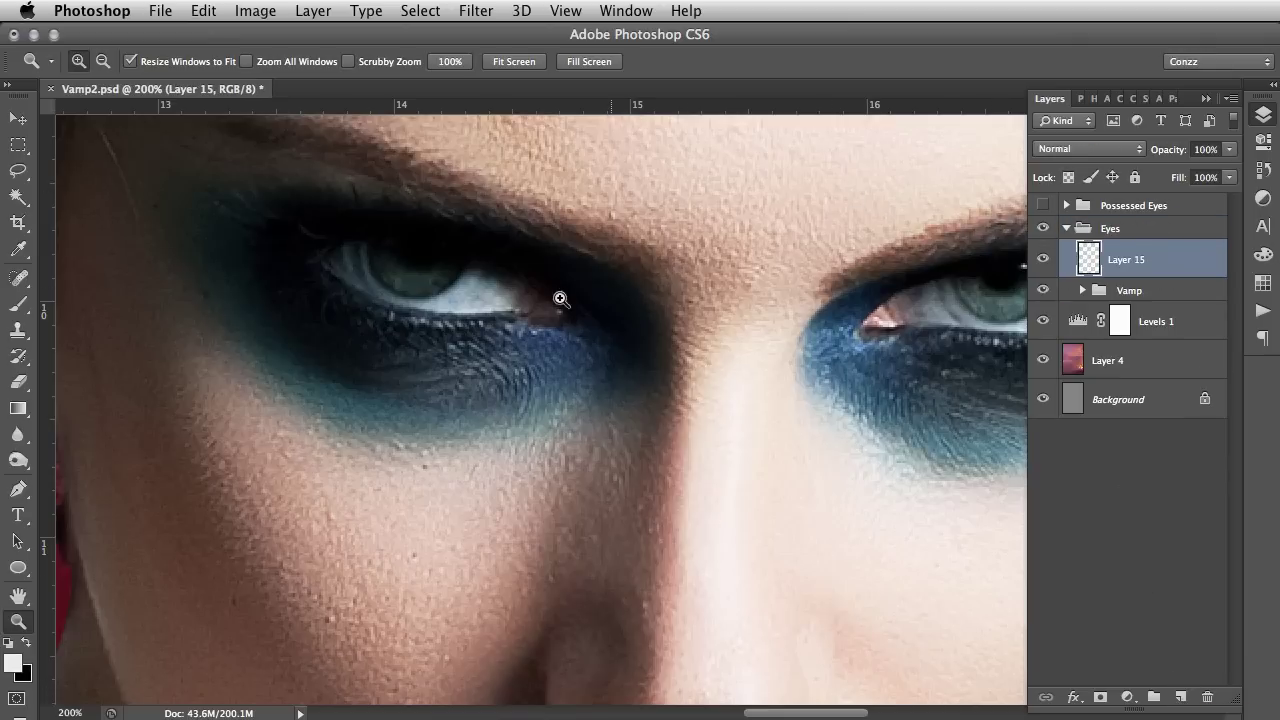
pyautogui.moveTo(438, 282); pyautogui.dragTo(471, 445)
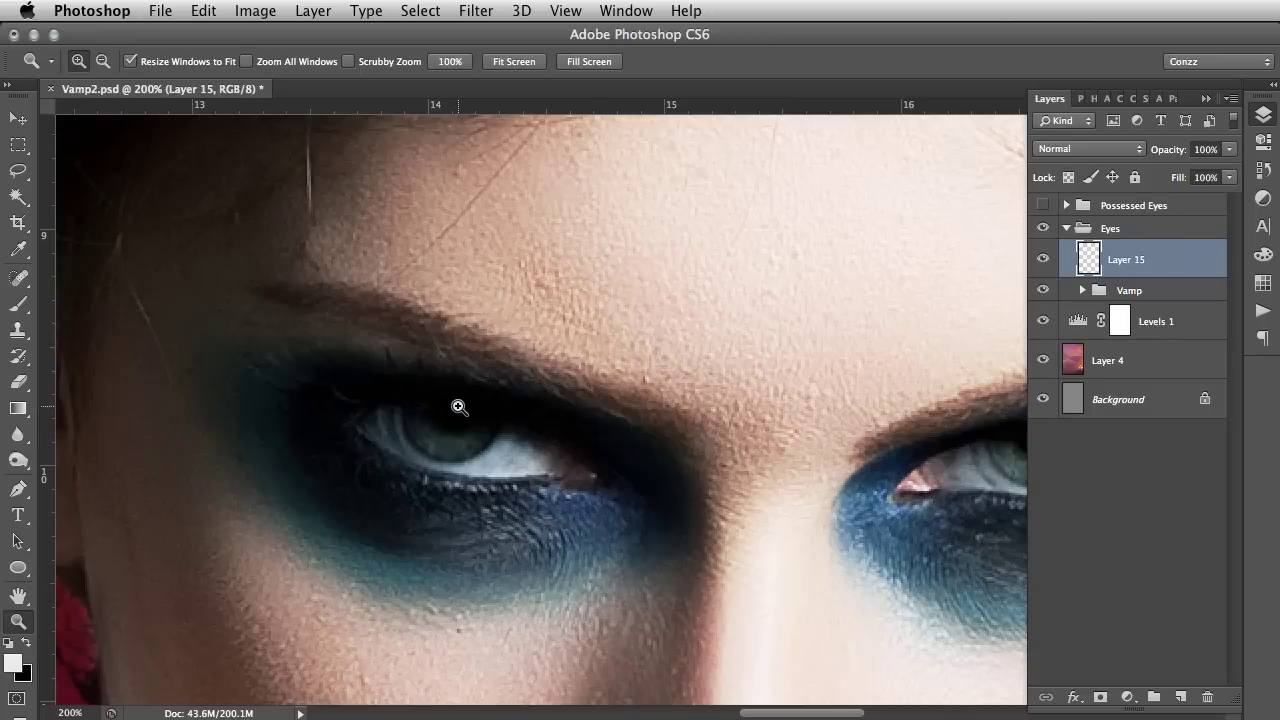
pyautogui.click(420, 432)
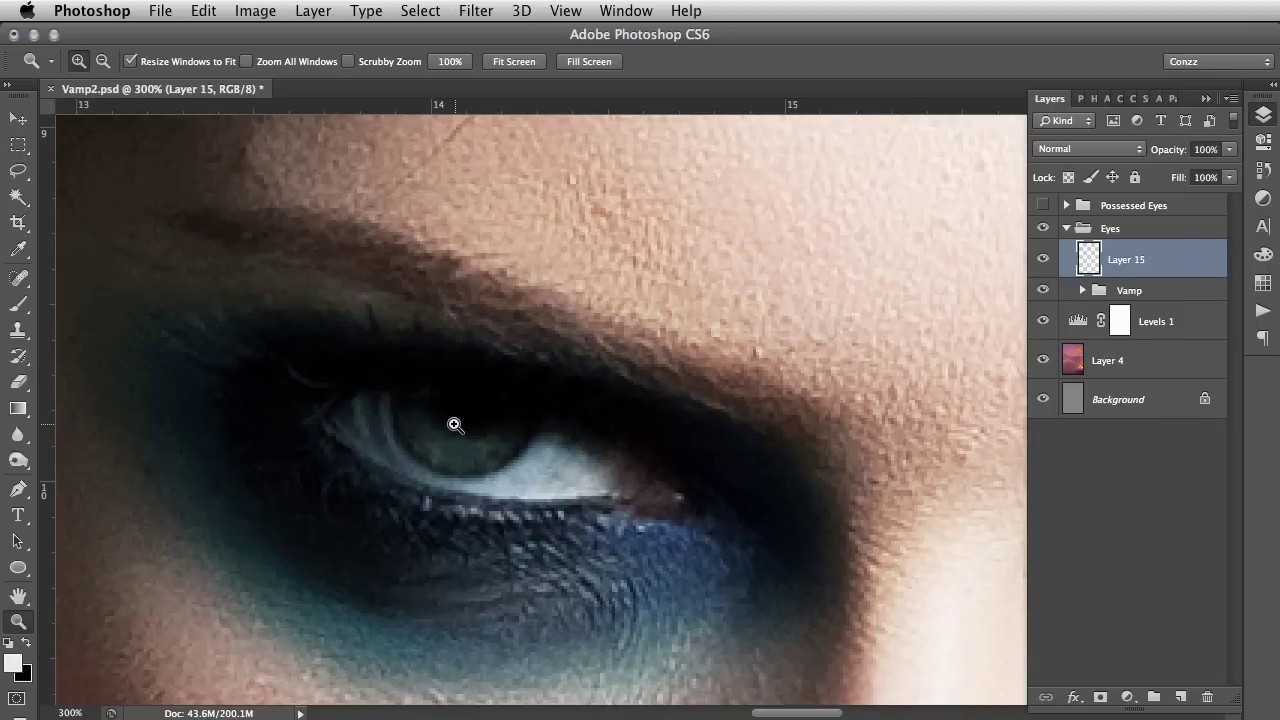
pyautogui.hscroll(10, 609, 420)
pyautogui.scroll(-4, 609, 420)
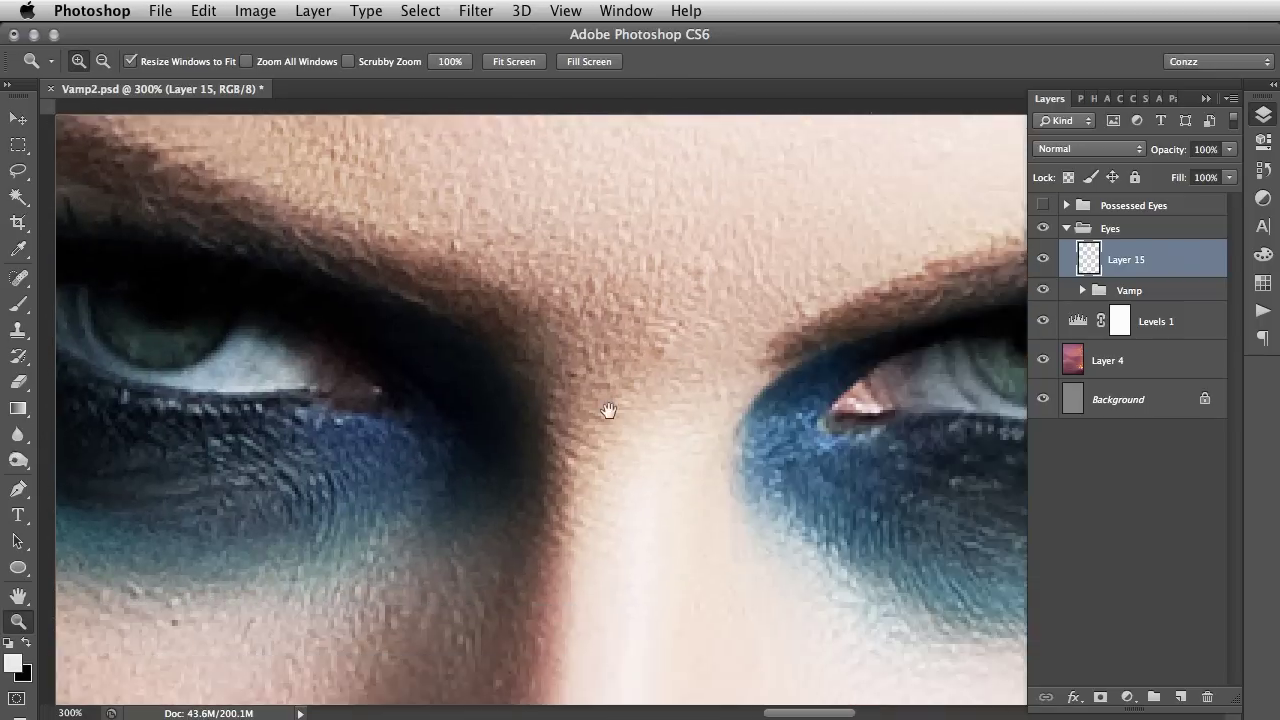
pyautogui.hscroll(3, 621, 426)
pyautogui.hscroll(-8, 621, 426)
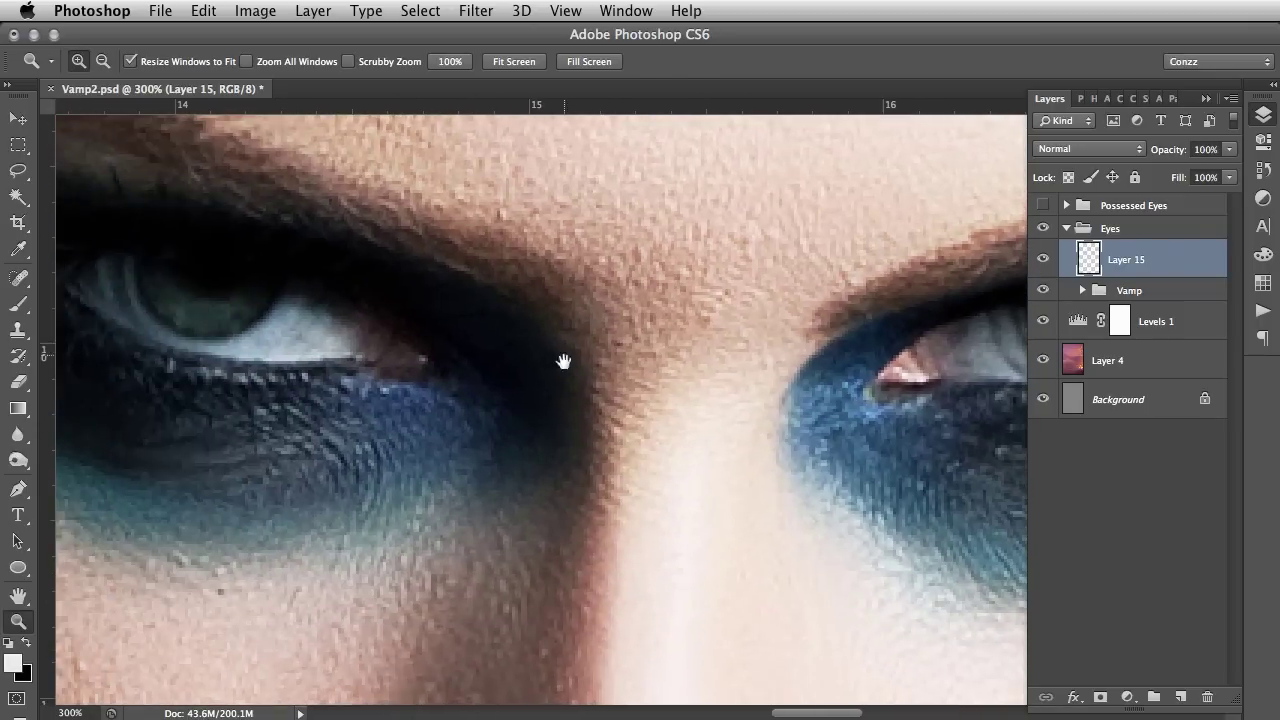
pyautogui.hscroll(-6, 722, 376)
pyautogui.scroll(2, 722, 376)
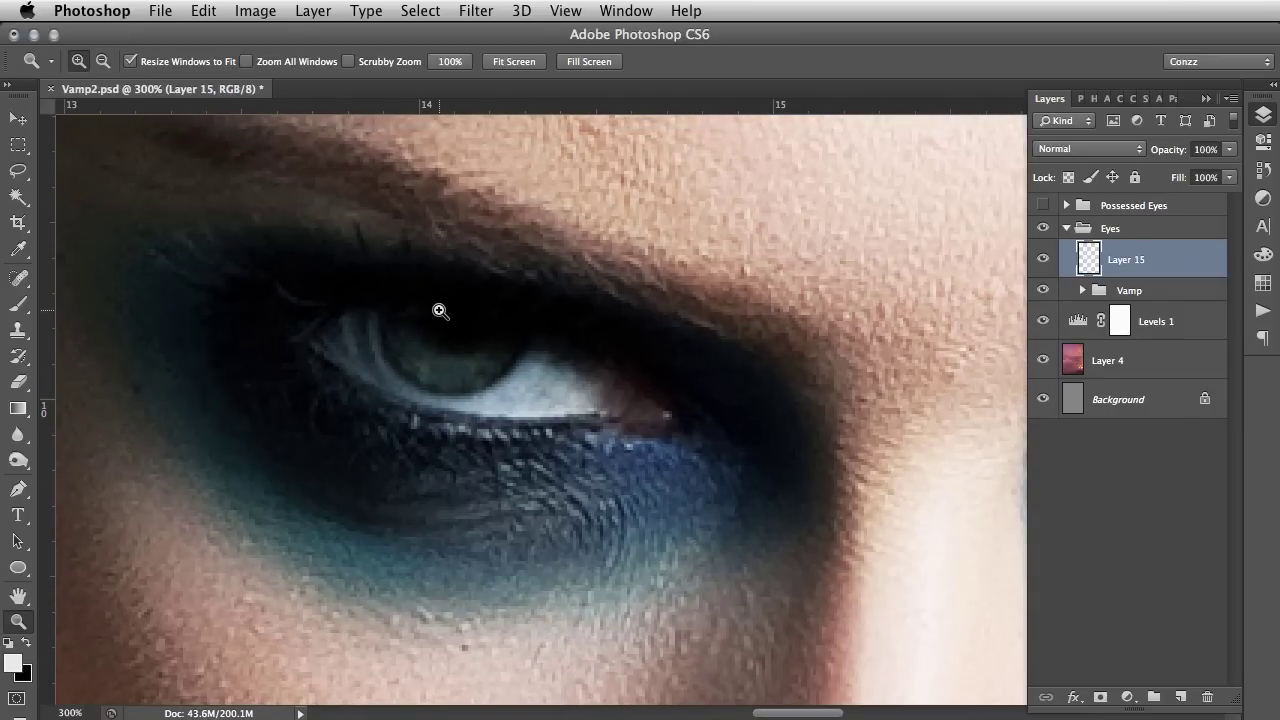
# With the Pen tool, outline the left eye along its lower and upper lids and close the path
pyautogui.press('p')
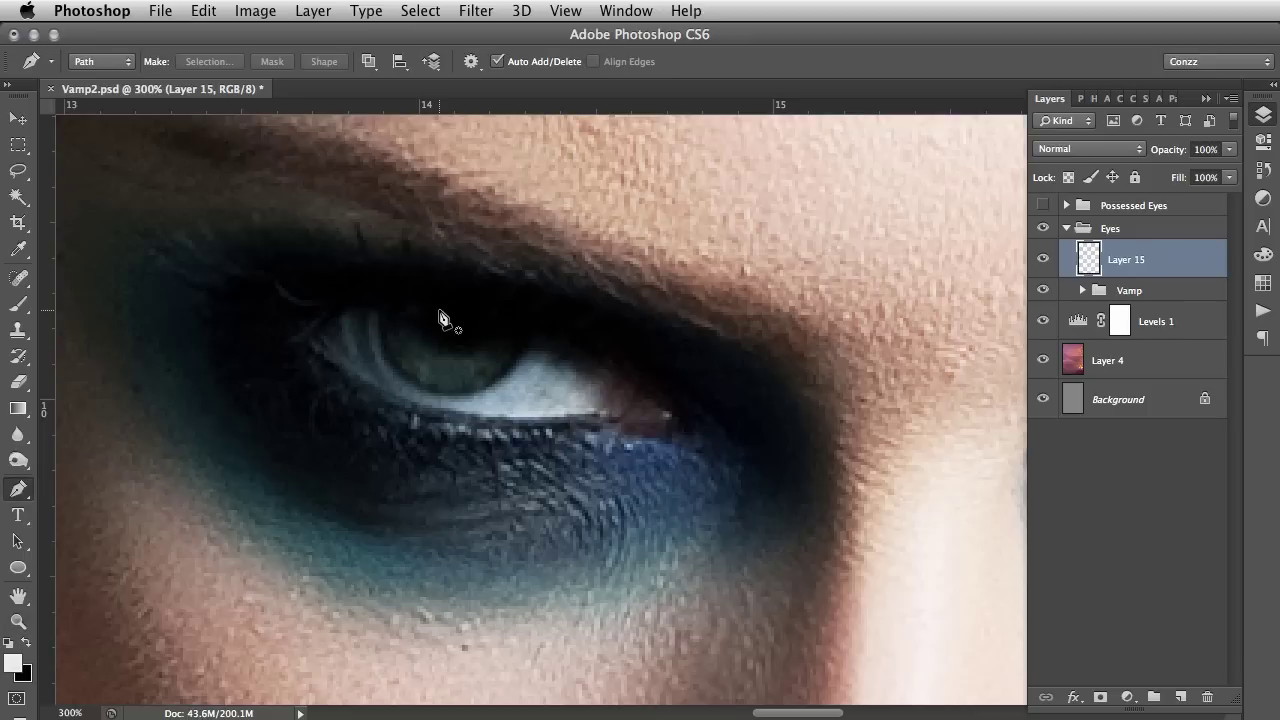
pyautogui.click(312, 309)
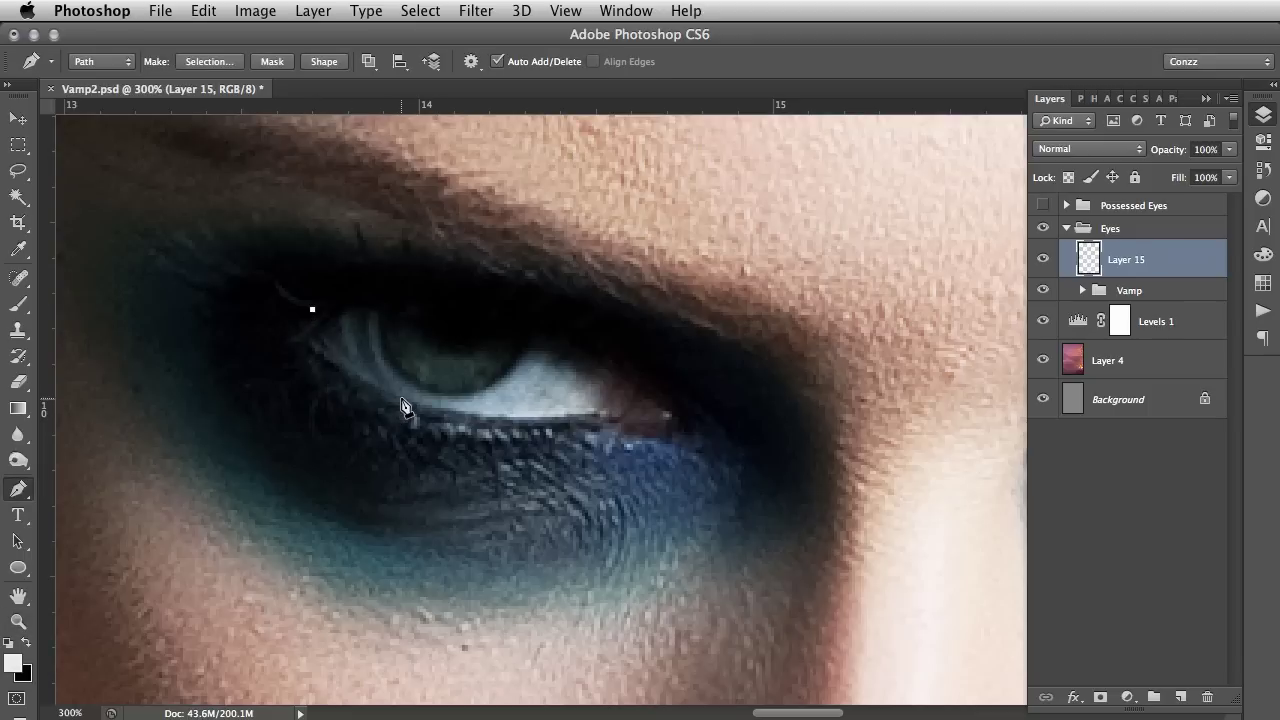
pyautogui.moveTo(402, 400); pyautogui.dragTo(490, 432)
pyautogui.keyDown('alt'); pyautogui.click(402, 400); pyautogui.keyUp('alt')
pyautogui.moveTo(572, 420); pyautogui.dragTo(651, 411)
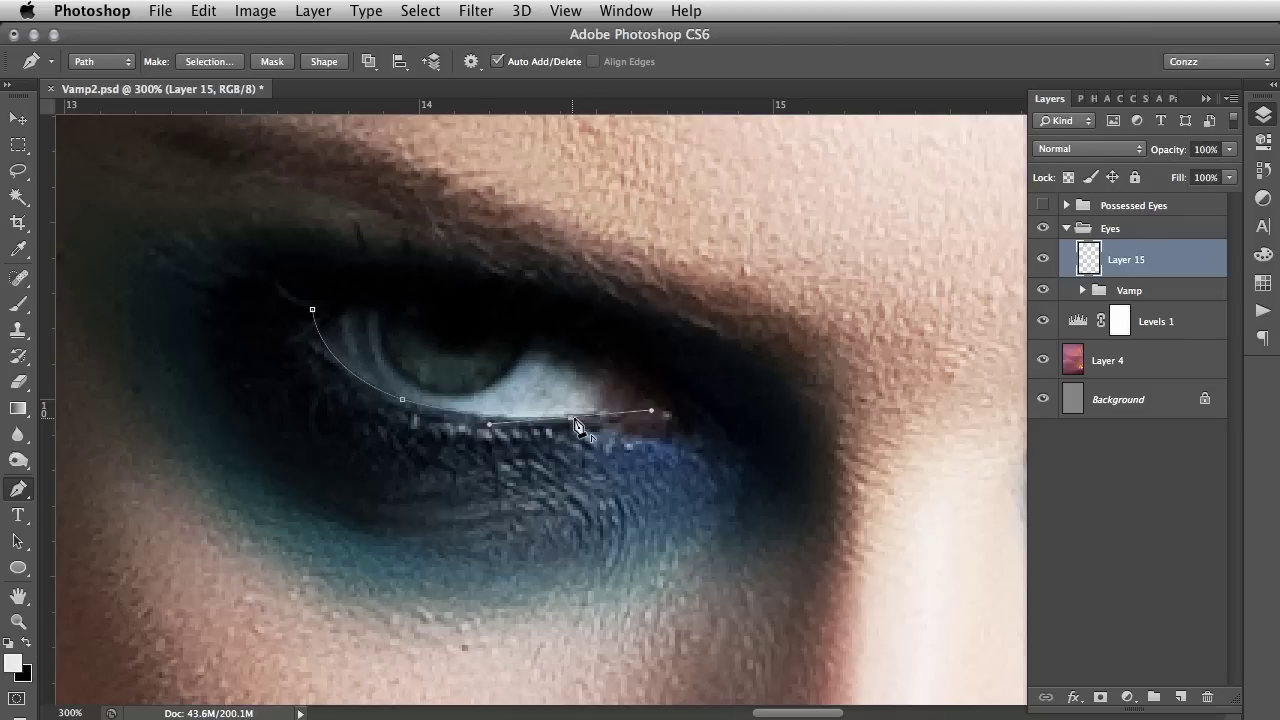
pyautogui.moveTo(576, 426); pyautogui.dragTo(628, 381)
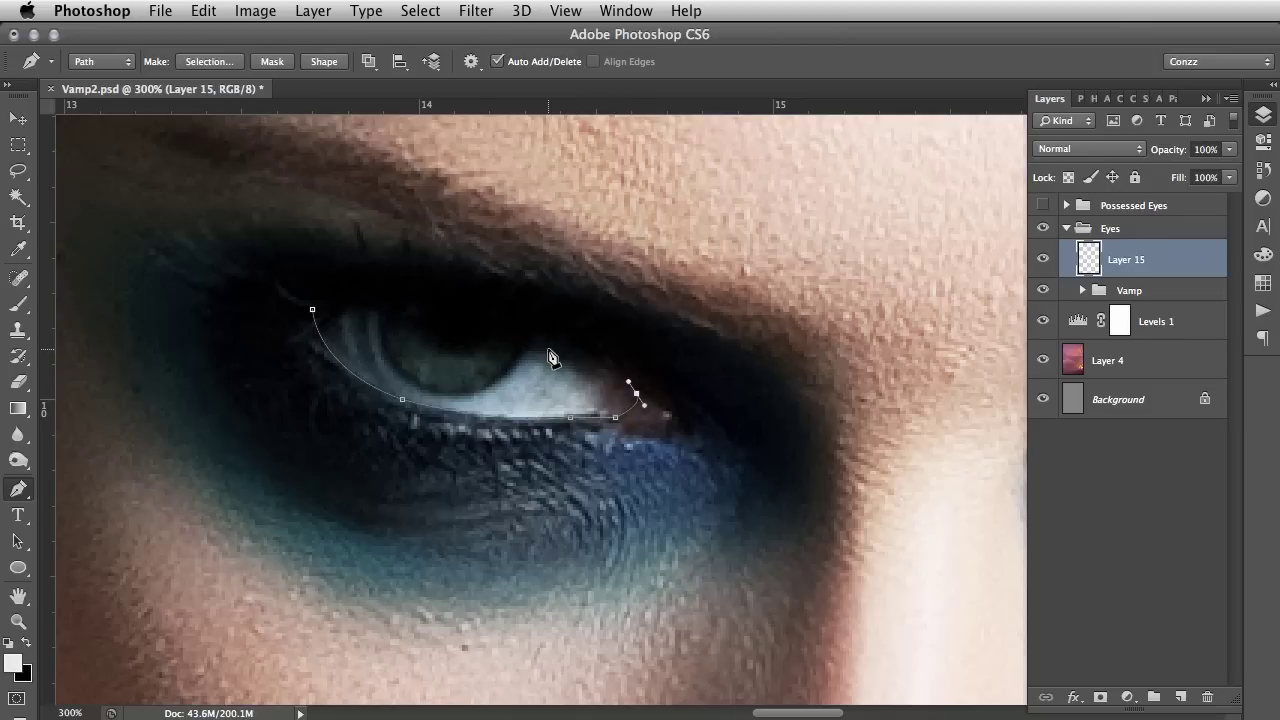
pyautogui.moveTo(549, 352); pyautogui.dragTo(592, 366)
pyautogui.keyDown('alt'); pyautogui.click(549, 352); pyautogui.keyUp('alt')
pyautogui.moveTo(424, 313); pyautogui.dragTo(389, 311)
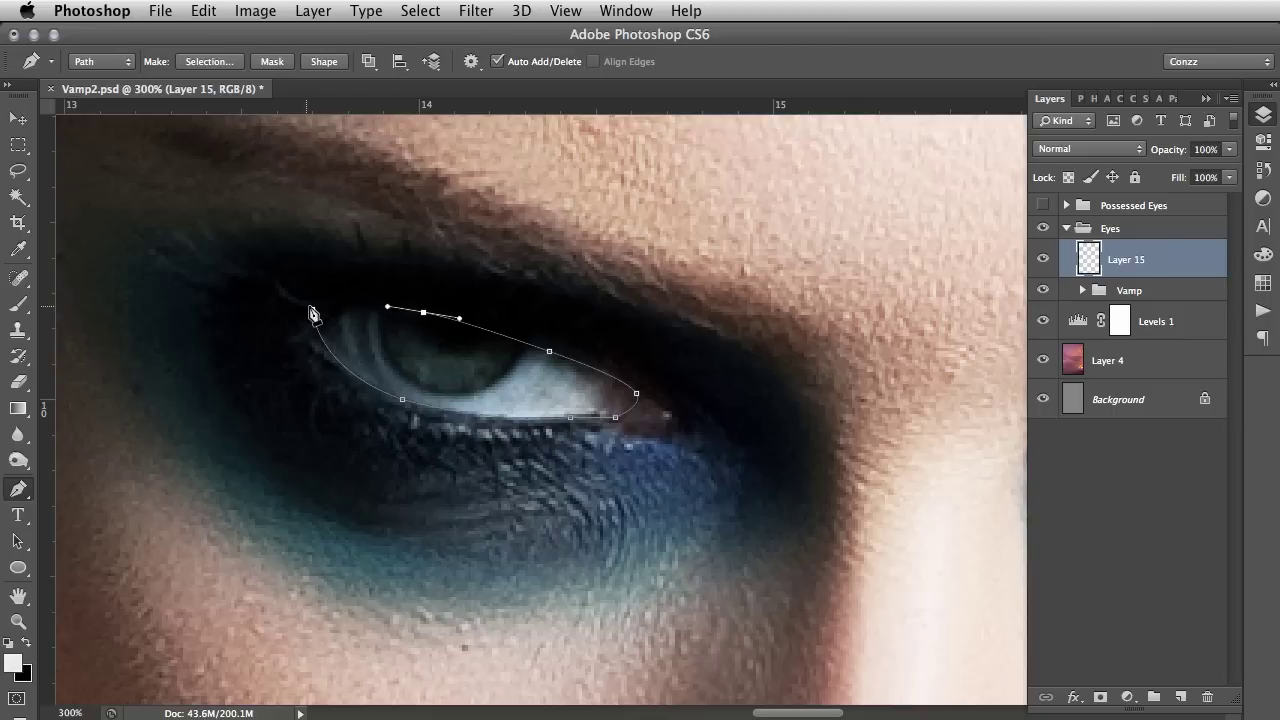
pyautogui.click(313, 311)
pyautogui.moveTo(313, 311); pyautogui.dragTo(307, 312)
pyautogui.moveTo(857, 366); pyautogui.dragTo(483, 409)
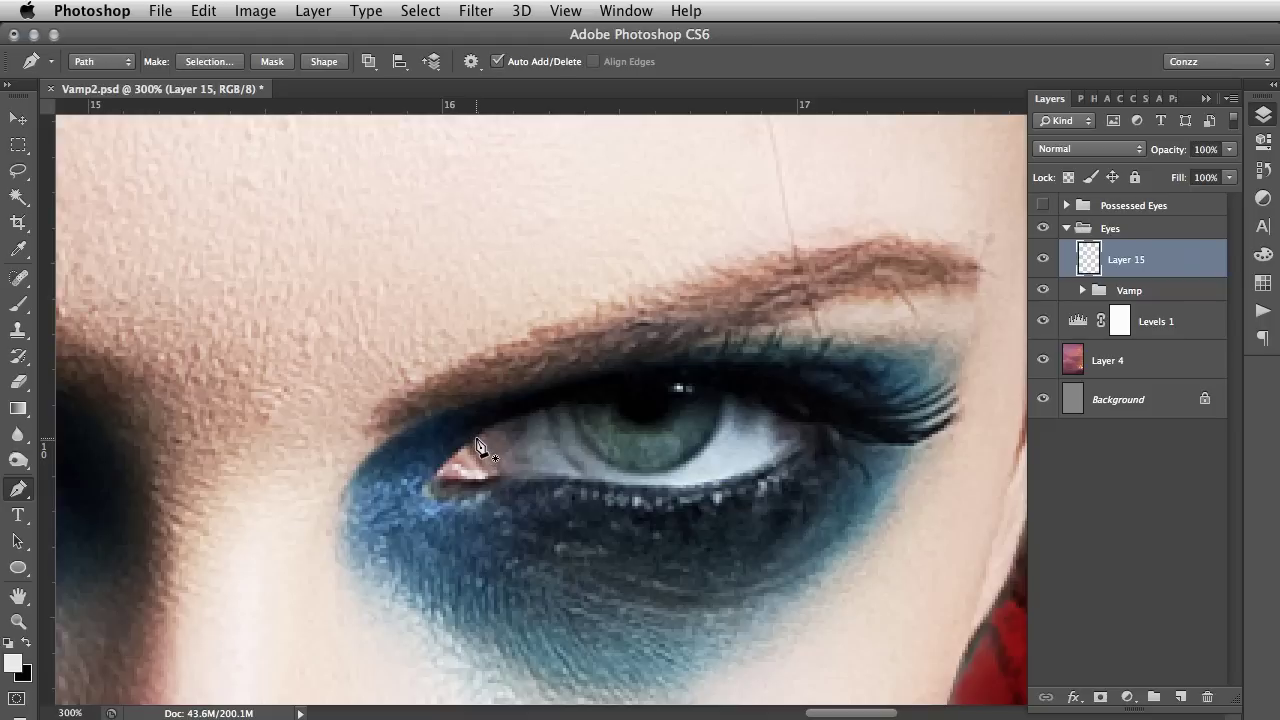
# Pen-trace the right eye's lower lid from the inner corner to the outer corner
pyautogui.click(476, 438)
pyautogui.click(504, 471)
pyautogui.moveTo(576, 480); pyautogui.dragTo(594, 484)
pyautogui.click(599, 483)
pyautogui.moveTo(744, 483); pyautogui.dragTo(824, 400)
pyautogui.keyDown('alt'); pyautogui.click(812, 428); pyautogui.keyUp('alt')
# Trace the right eye's upper lid back to the inner corner, closing the outline
pyautogui.moveTo(686, 381); pyautogui.dragTo(593, 364)
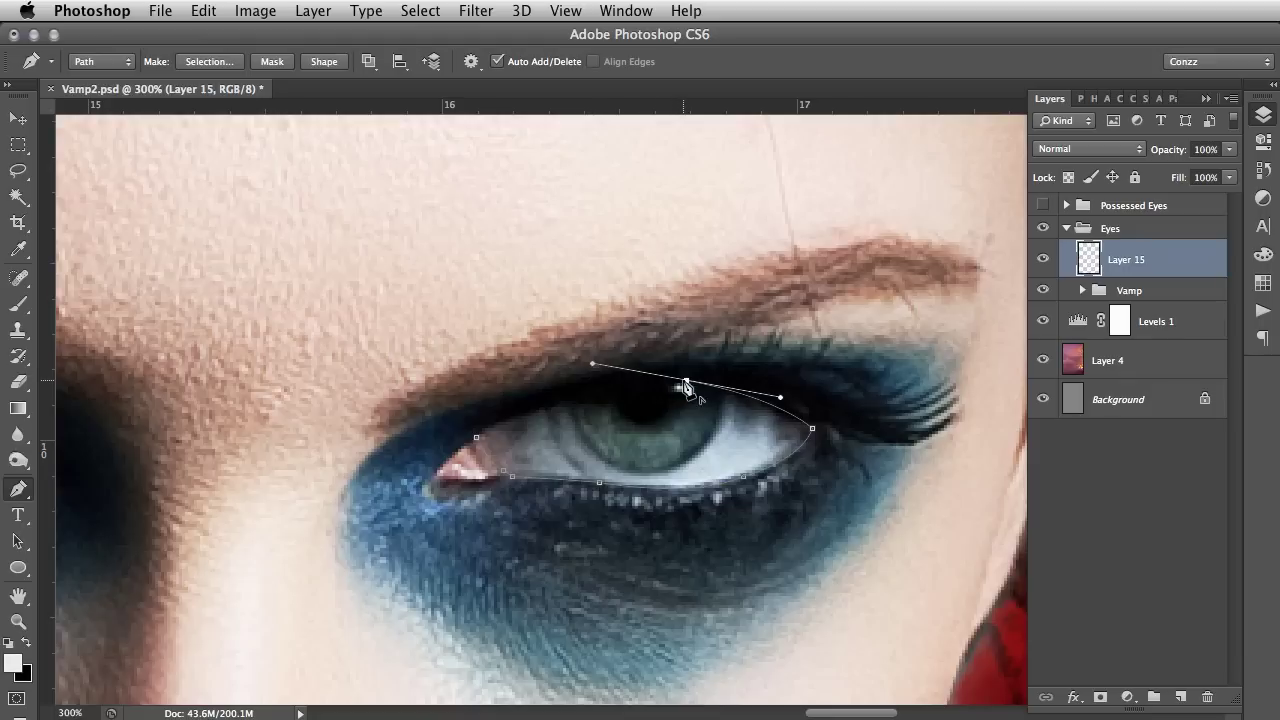
pyautogui.keyDown('alt'); pyautogui.click(686, 381); pyautogui.keyUp('alt')
pyautogui.moveTo(554, 404); pyautogui.dragTo(487, 435)
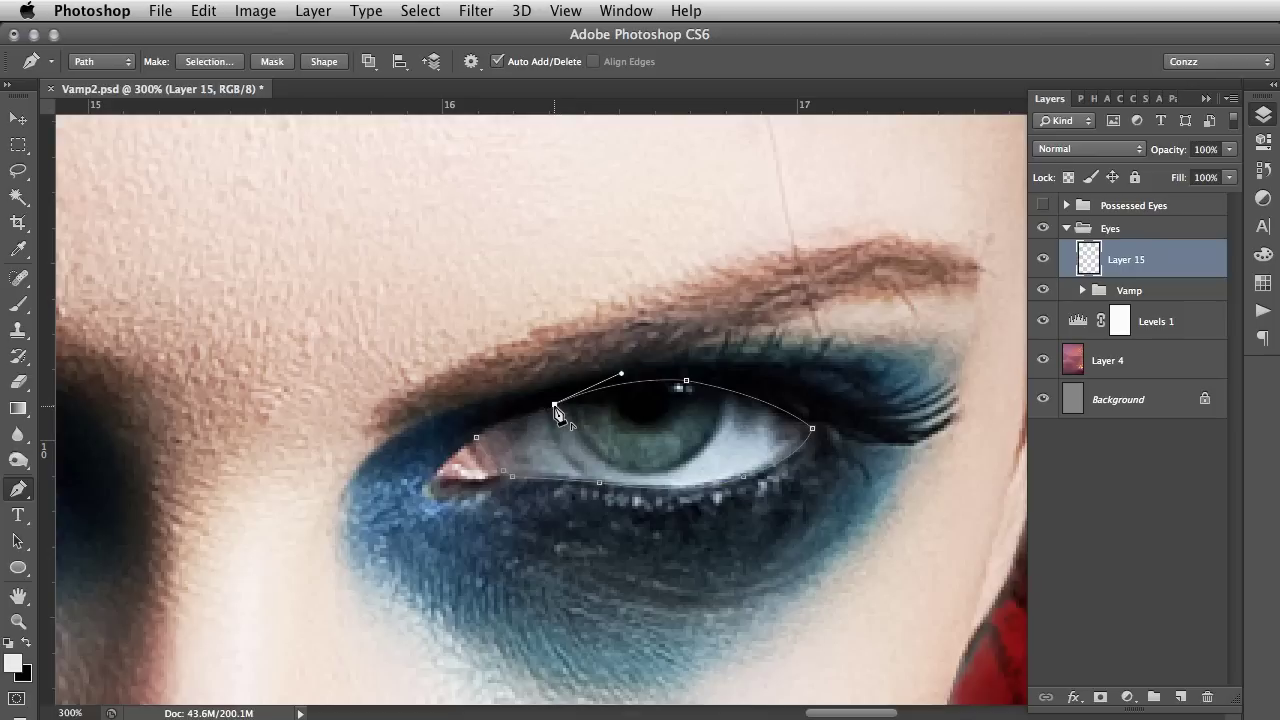
pyautogui.click(477, 438)
pyautogui.moveTo(477, 440); pyautogui.dragTo(450, 458)
pyautogui.moveTo(397, 357); pyautogui.dragTo(663, 304)
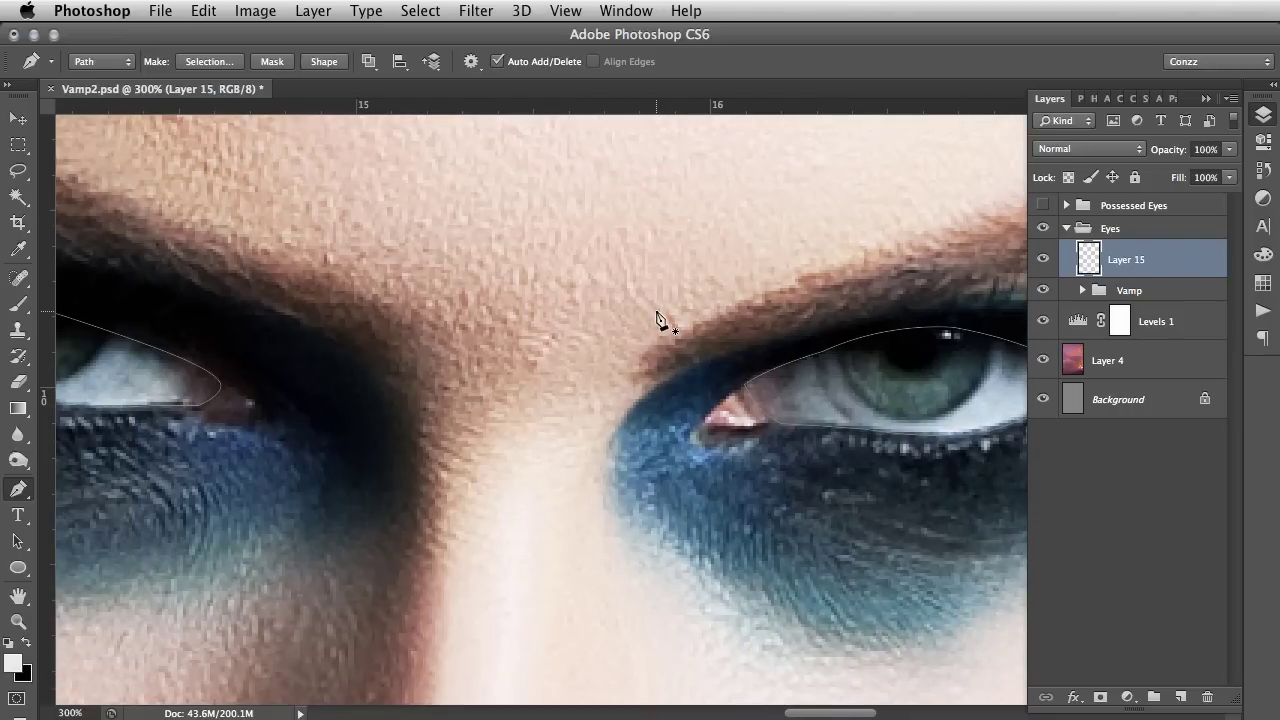
pyautogui.scroll(-1, 656, 318)
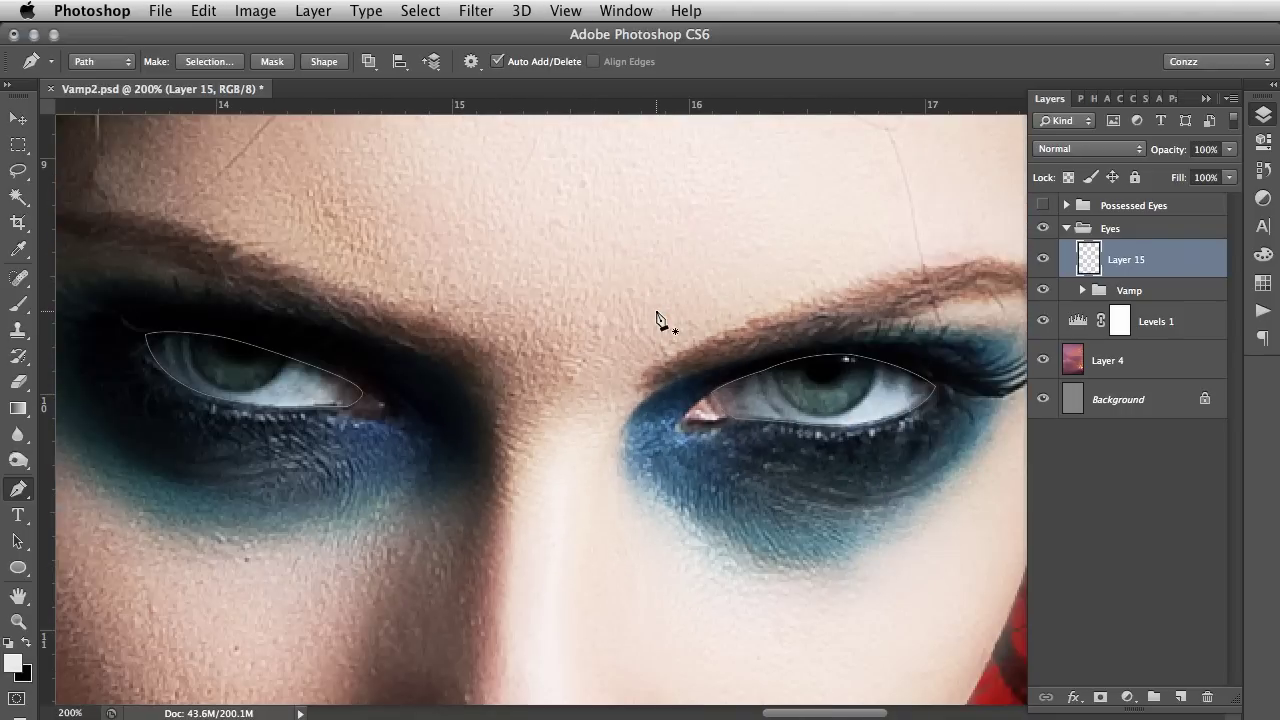
pyautogui.moveTo(623, 340); pyautogui.dragTo(689, 303)
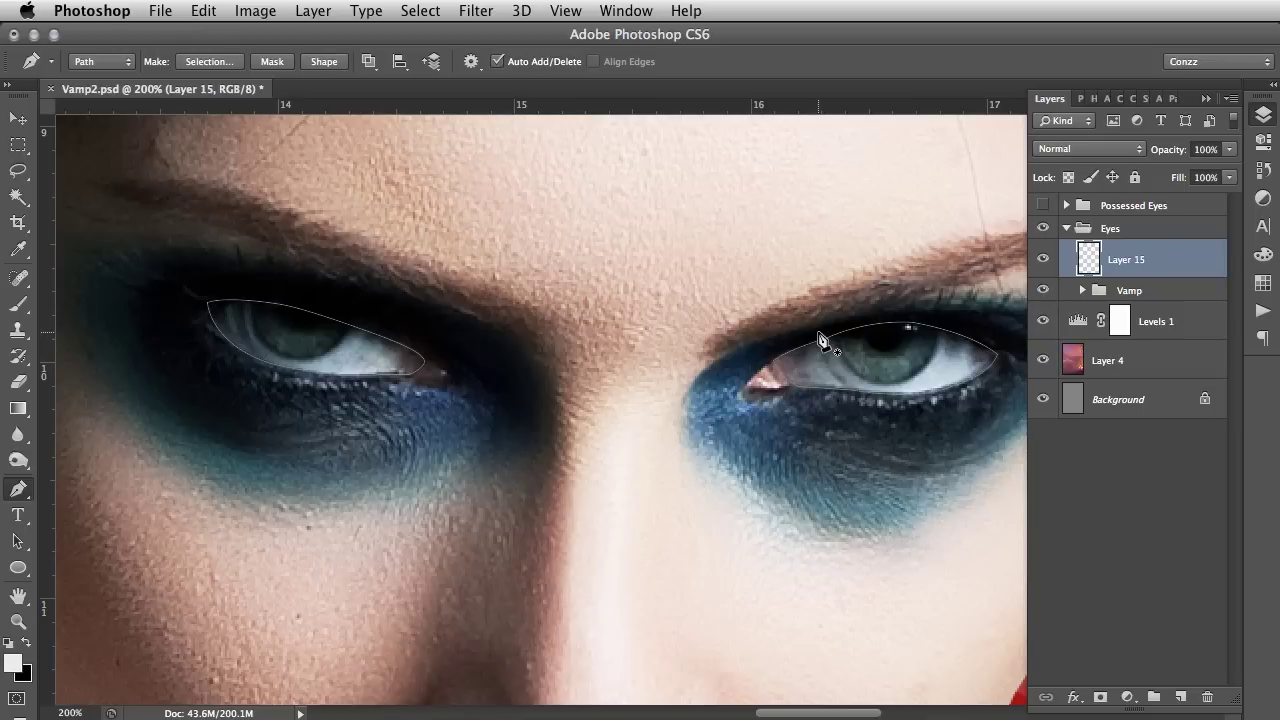
# Fill the eye outline path with White on Layer 15, then delete the path
pyautogui.press('x')
pyautogui.press('x')
pyautogui.rightClick(389, 340)
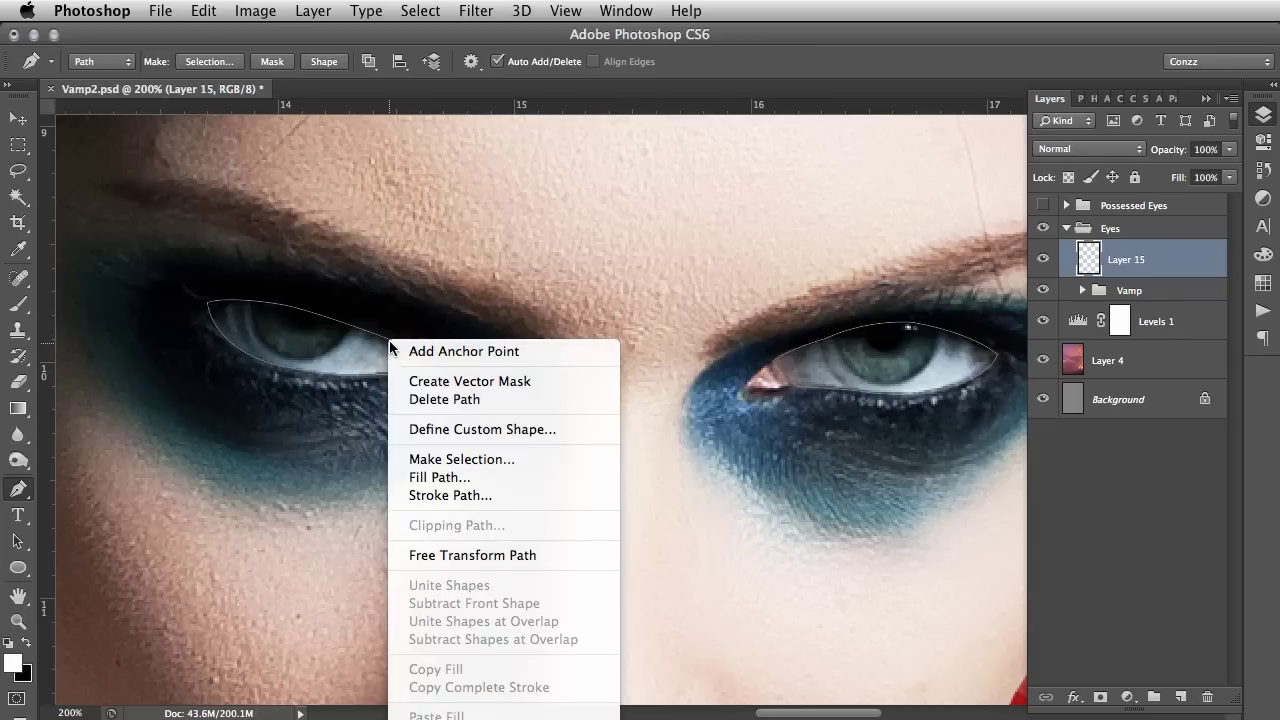
pyautogui.click(496, 477)
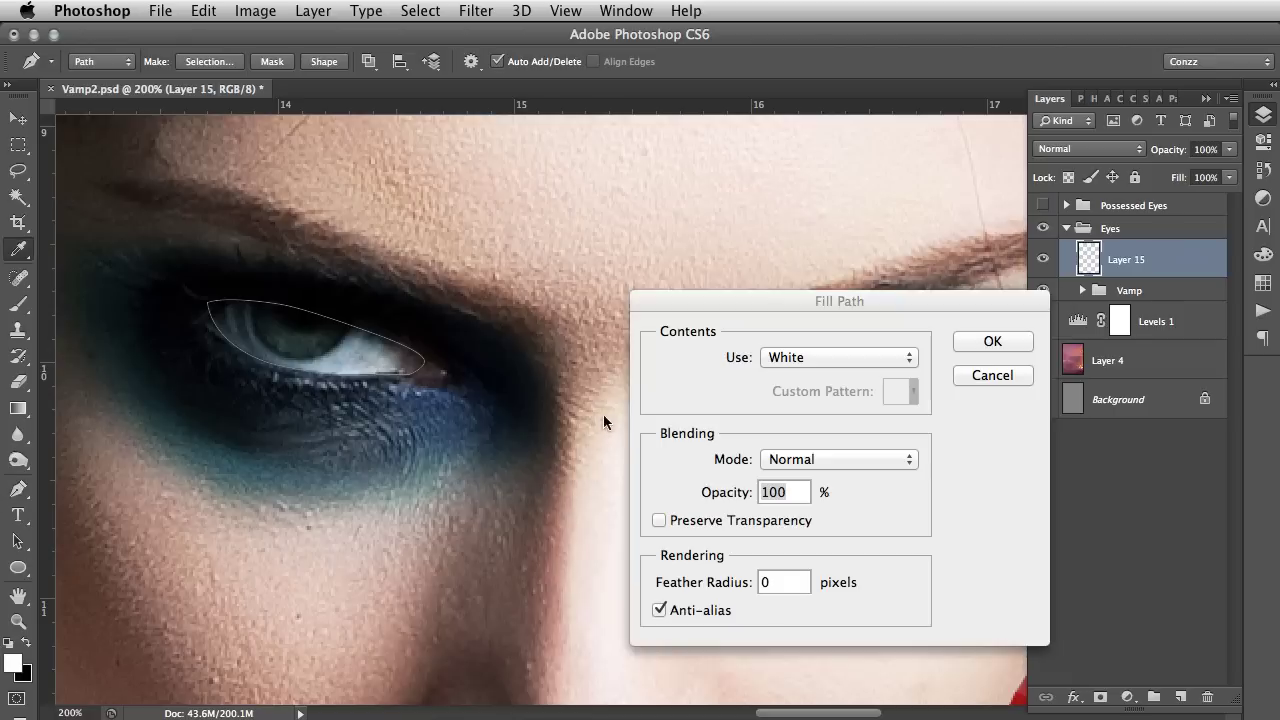
pyautogui.click(865, 353)
pyautogui.click(973, 343)
pyautogui.click(974, 341)
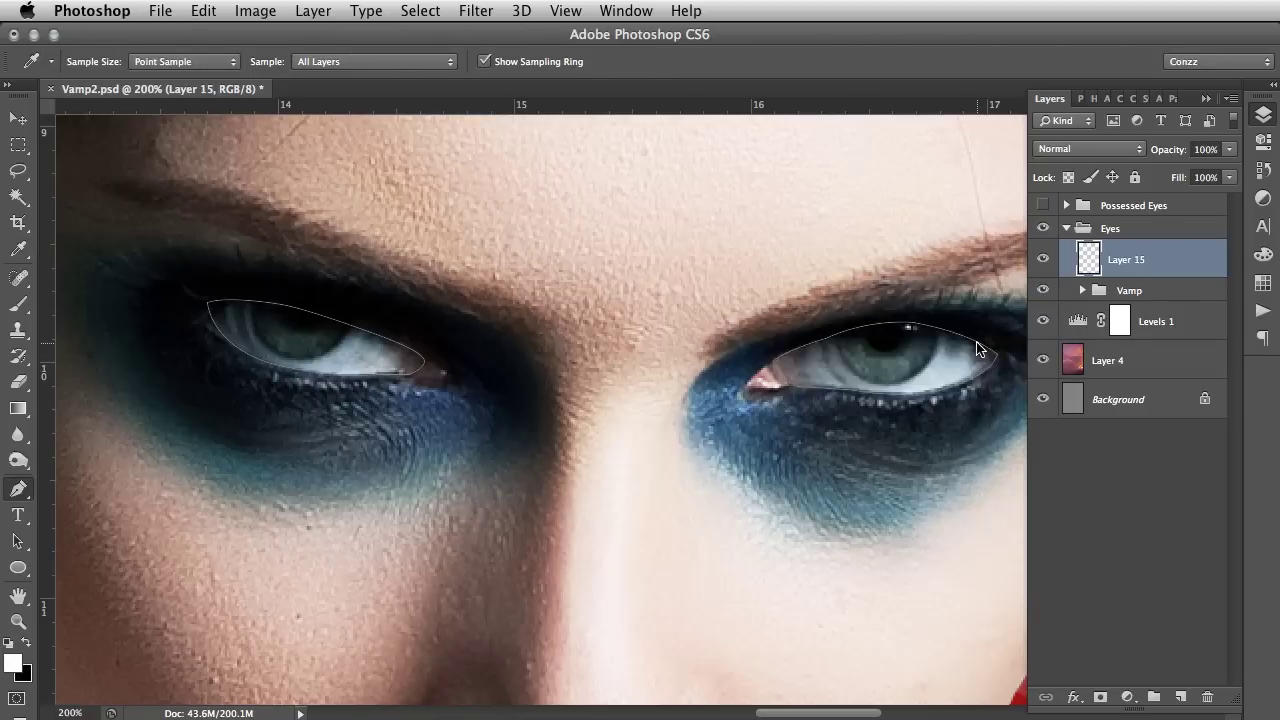
pyautogui.rightClick(450, 279)
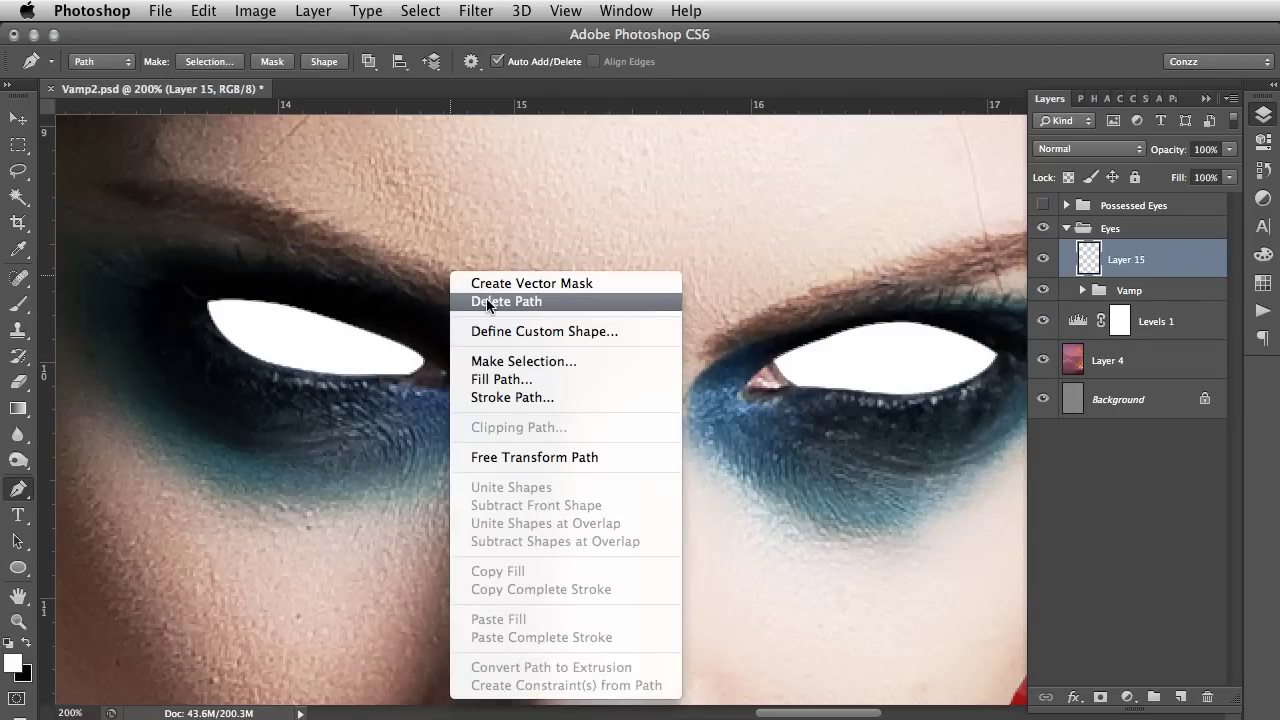
pyautogui.click(488, 302)
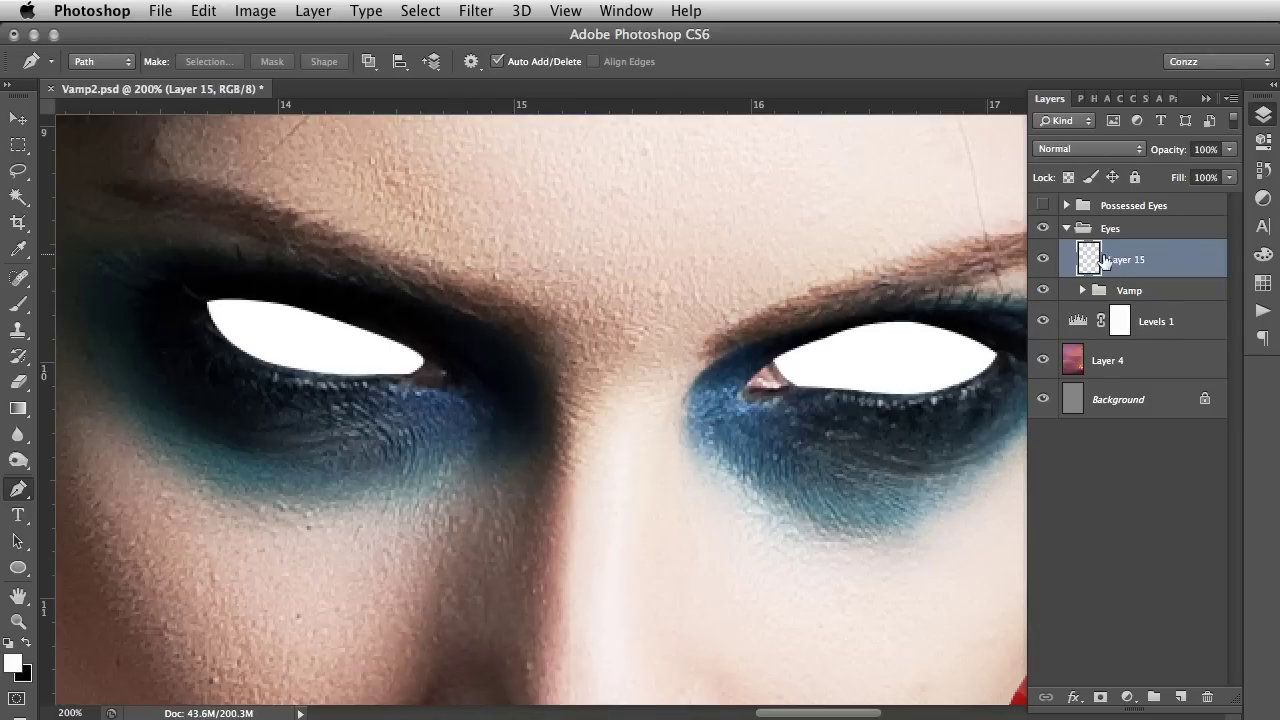
# Rename Layer 15 'Eye Mask', turn off its visibility, and create a new layer above it
pyautogui.doubleClick(1124, 261)
pyautogui.write('Eye Mask')
pyautogui.press('Return')
pyautogui.click(1043, 261)
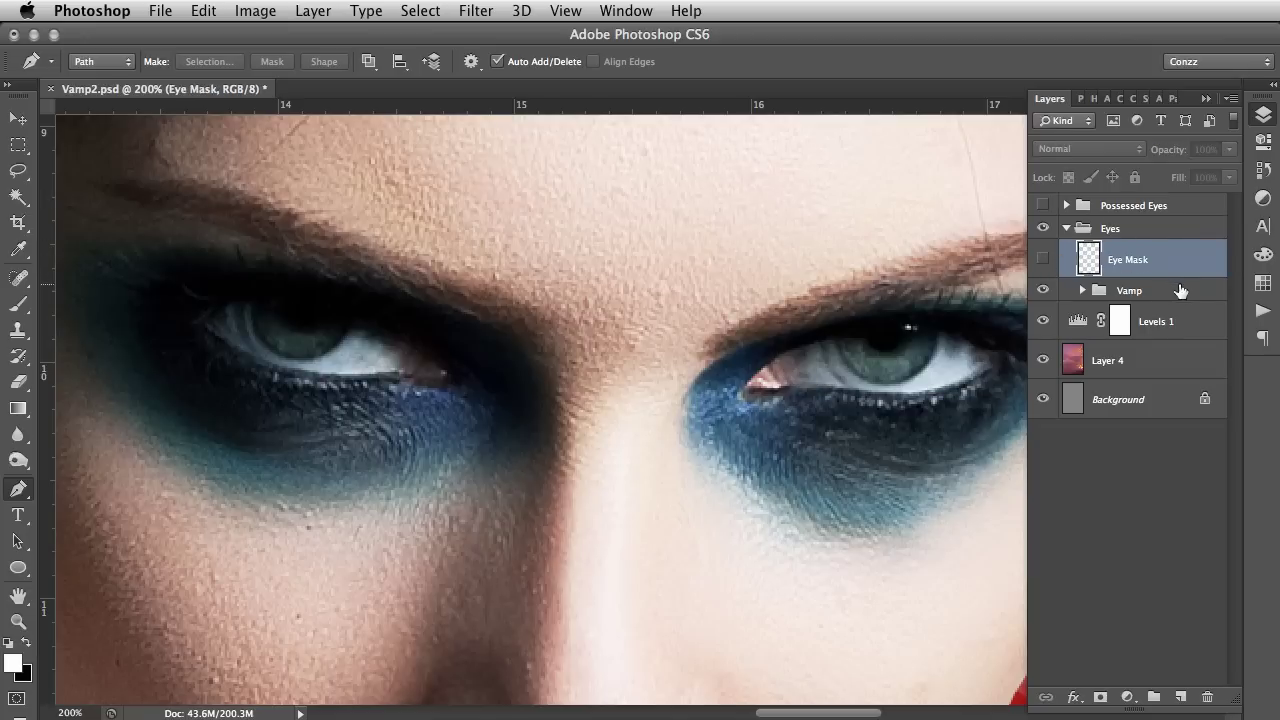
pyautogui.click(1181, 697)
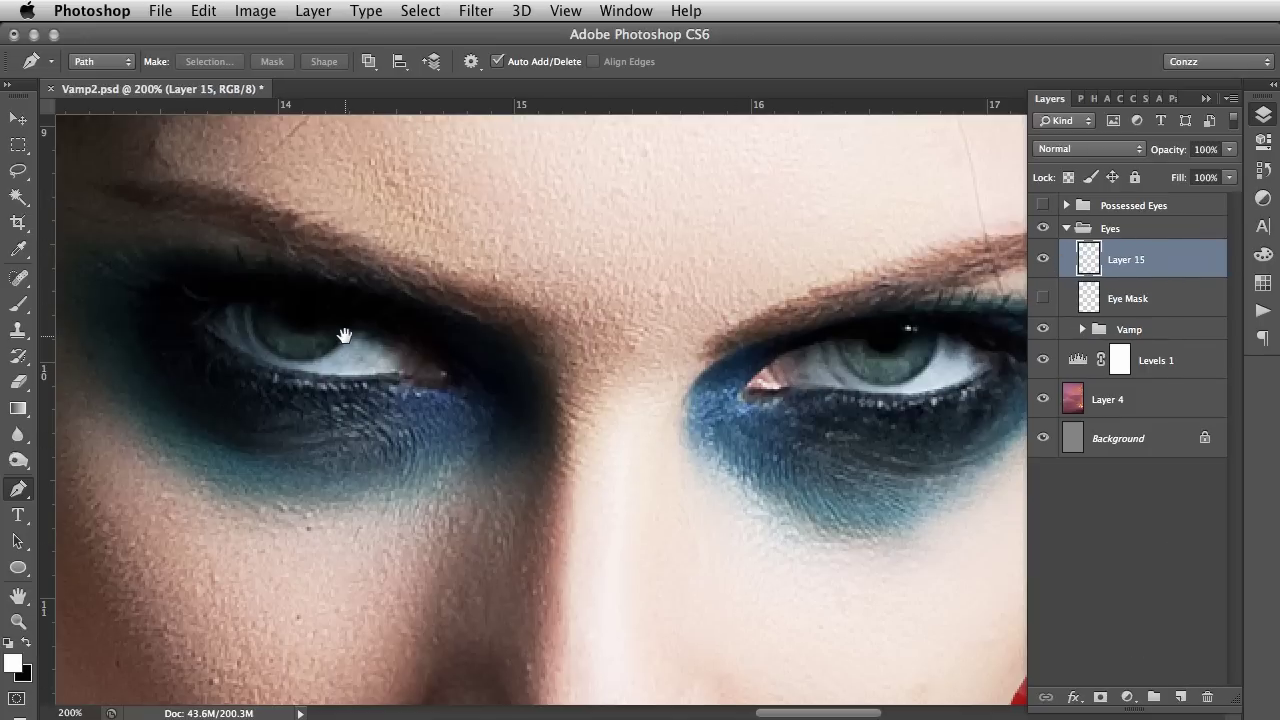
pyautogui.moveTo(344, 335); pyautogui.dragTo(375, 430)
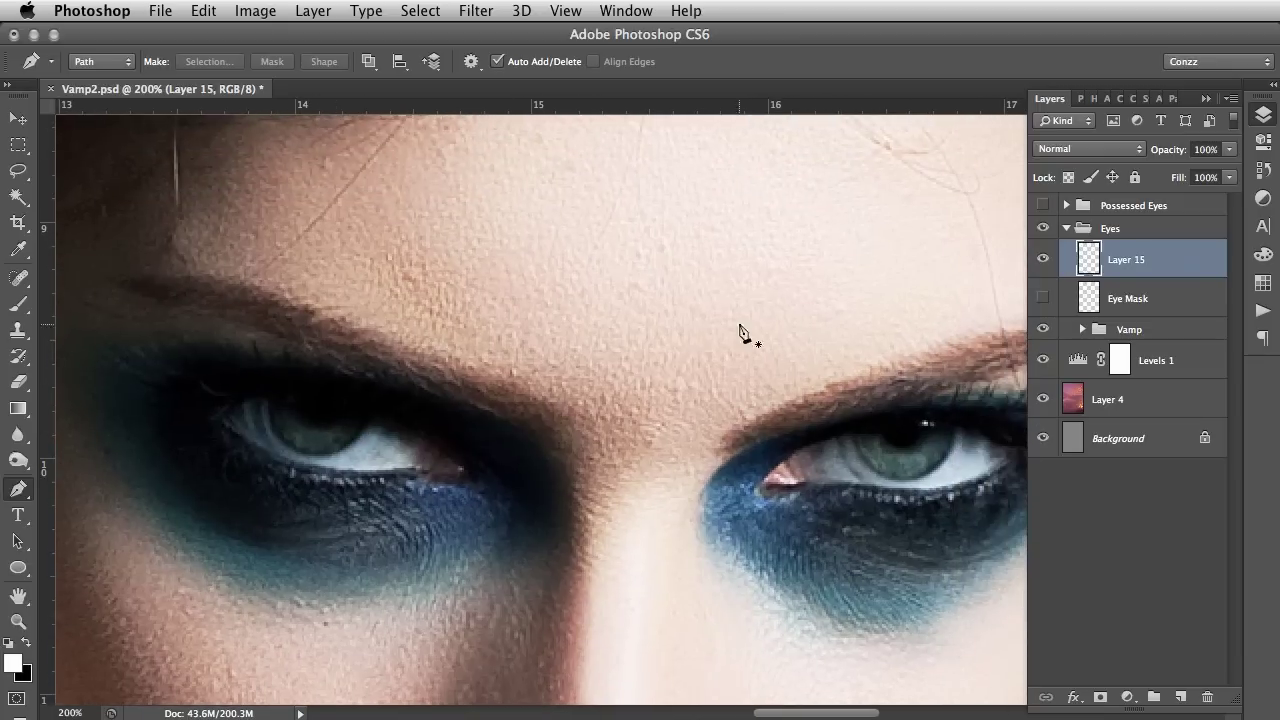
# Load the Eye Mask shapes as a selection and set up an enlarged Brush at 0% hardness
pyautogui.keyDown('super'); pyautogui.click(1092, 300); pyautogui.keyUp('super')
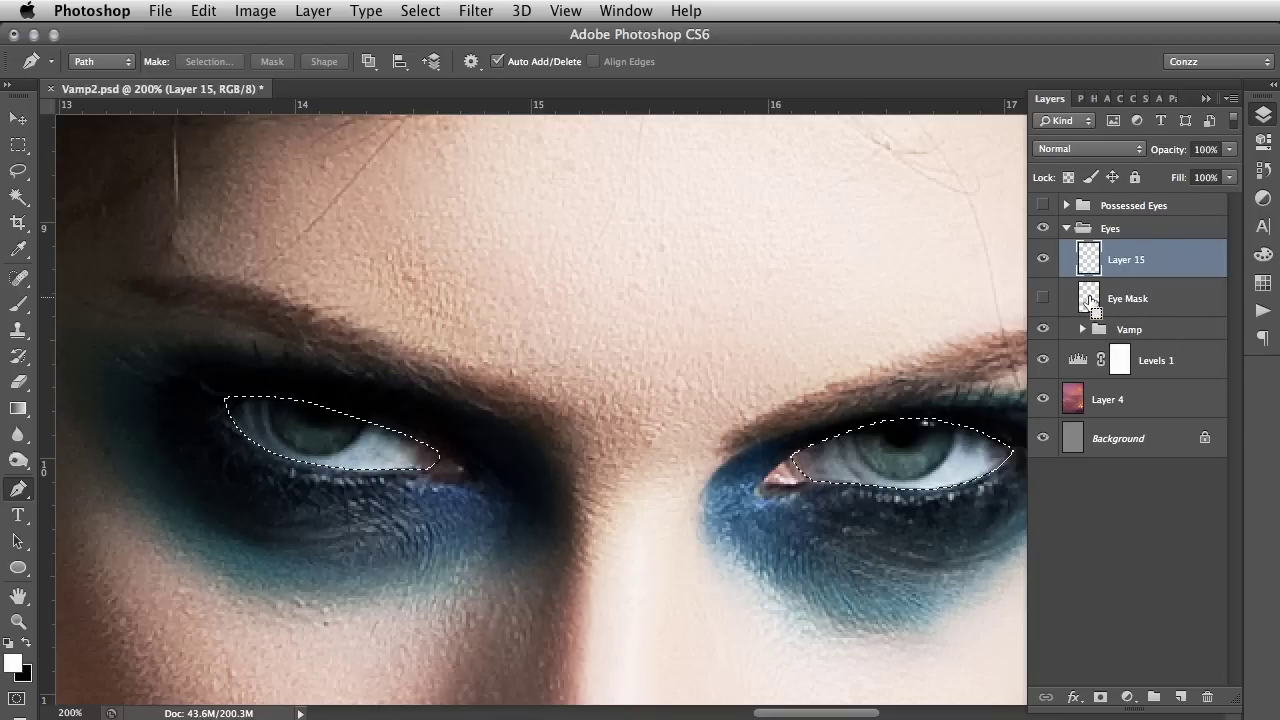
pyautogui.moveTo(637, 321); pyautogui.dragTo(566, 231)
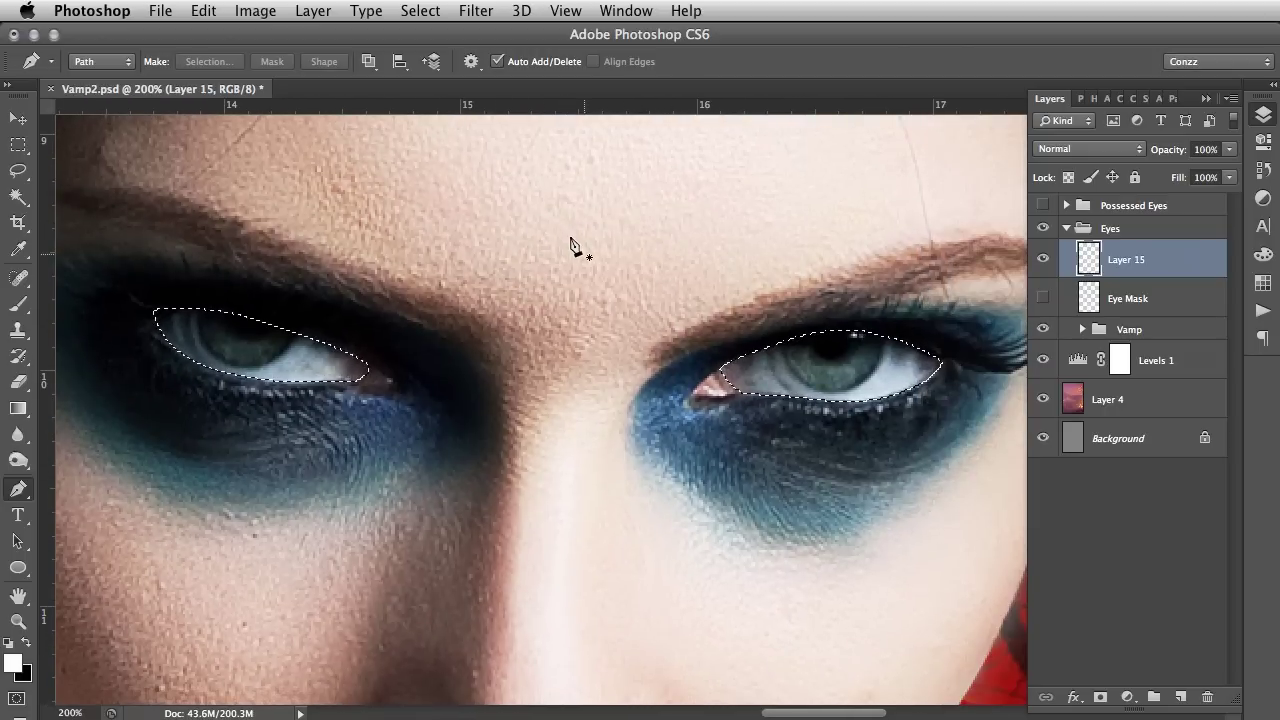
pyautogui.press('b')
pyautogui.rightClick(876, 393)
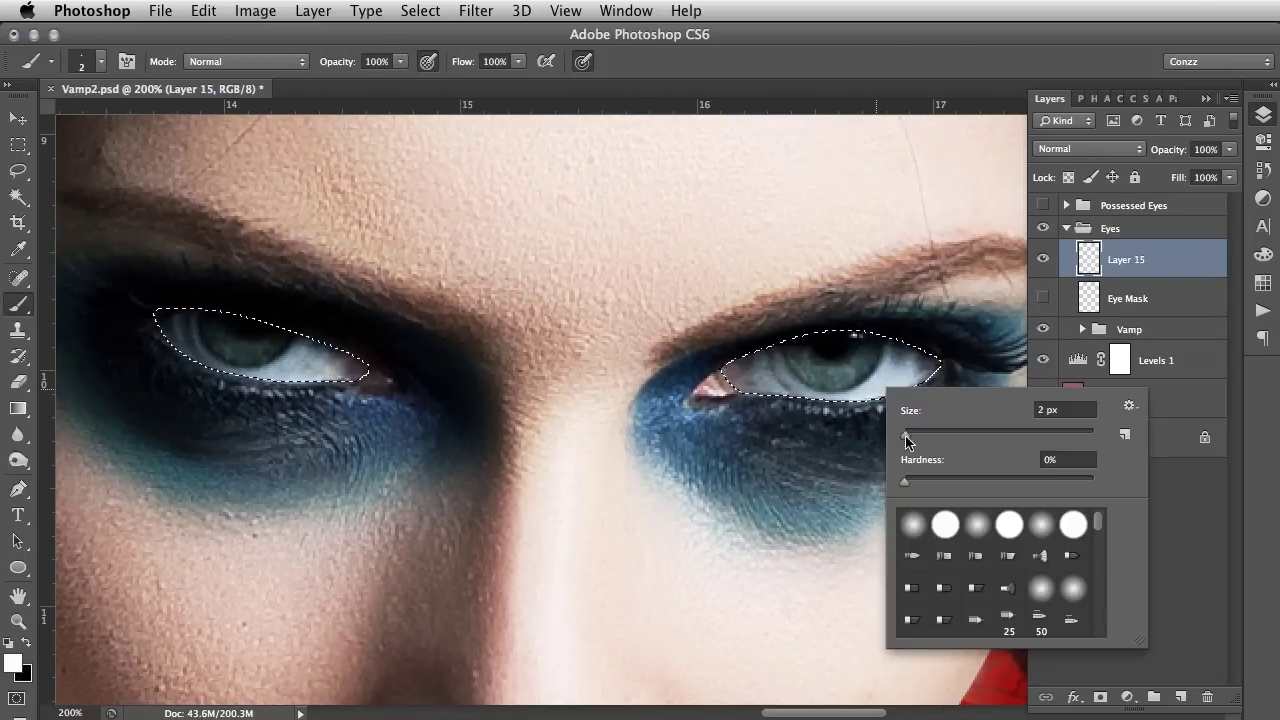
pyautogui.click(905, 482)
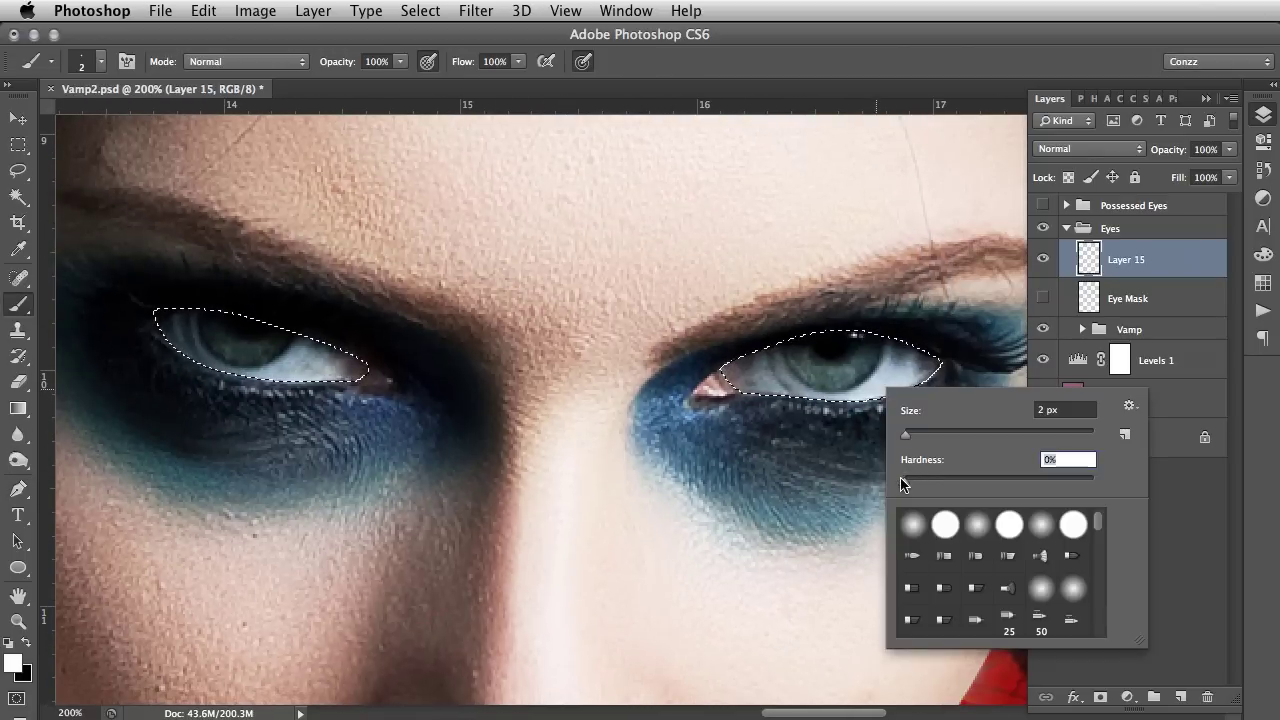
pyautogui.click(1145, 260)
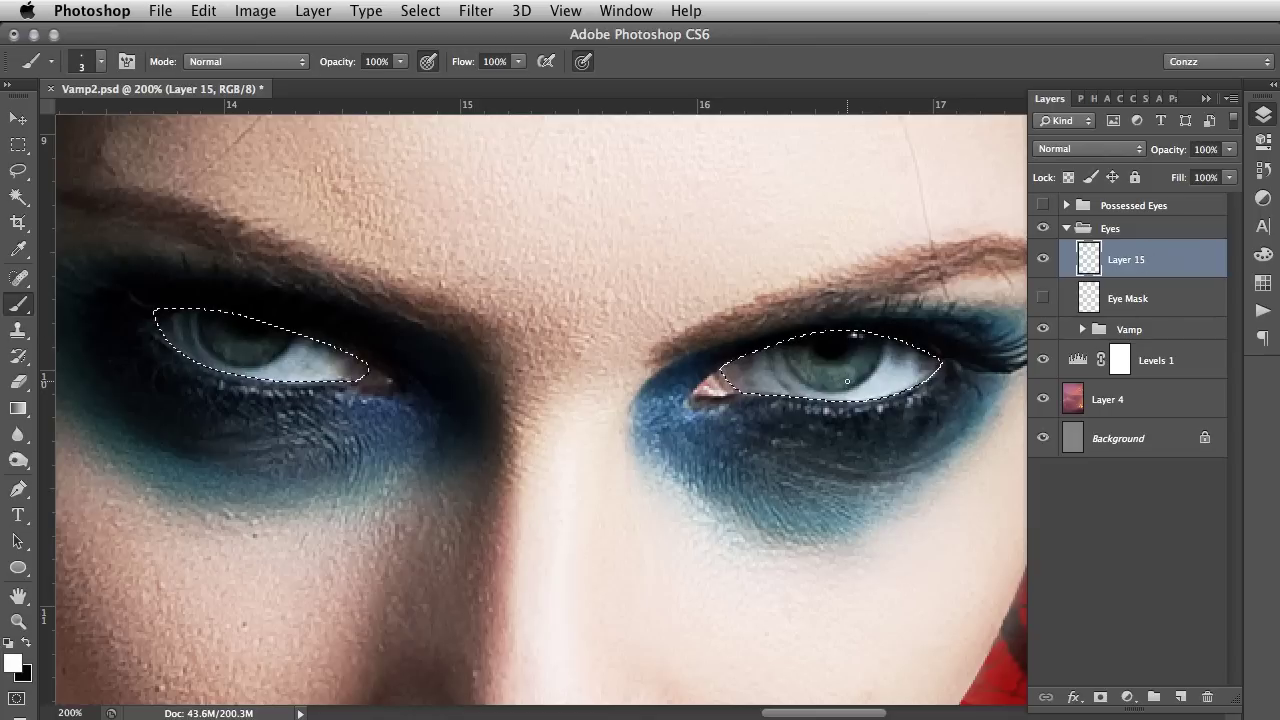
pyautogui.press(']')
pyautogui.press(']')
pyautogui.press(']')
pyautogui.press(']')
pyautogui.press(']')
pyautogui.press(']')
pyautogui.press(']')
# Sample the pale eye-white colour and paint over the dark irises inside the selection
pyautogui.keyDown('alt'); pyautogui.click(880, 389); pyautogui.keyUp('alt')
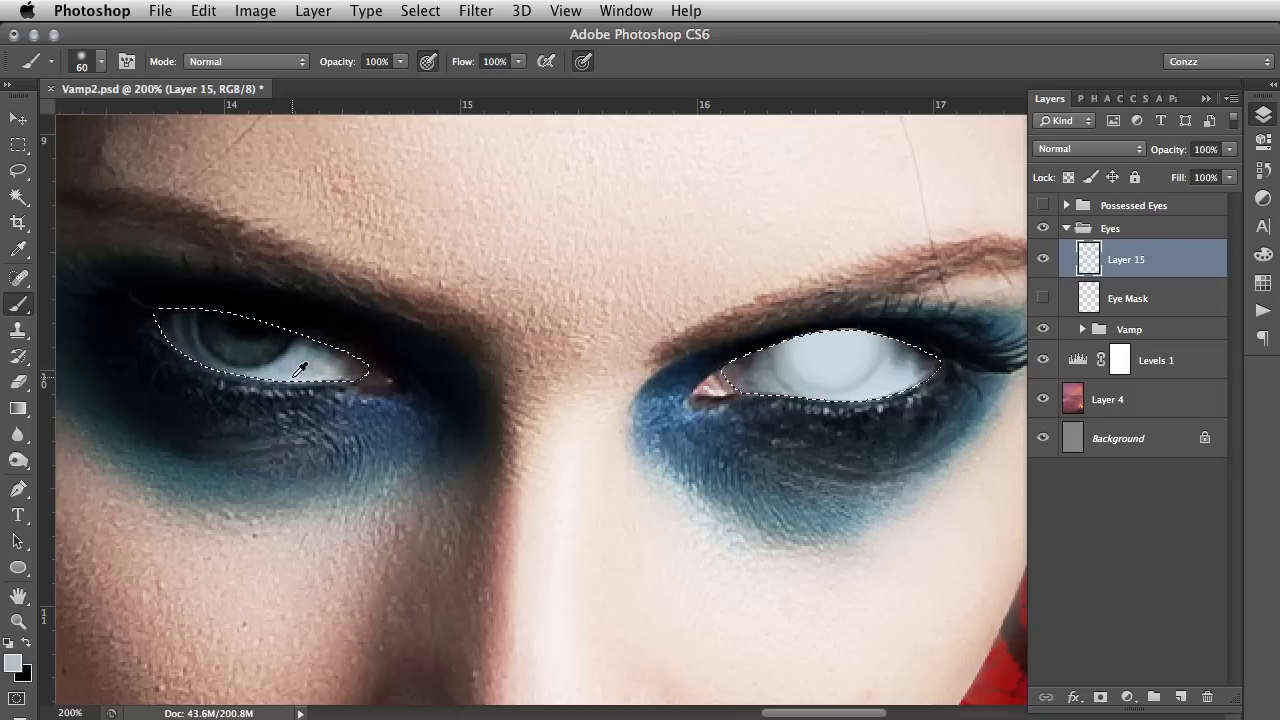
pyautogui.keyDown('alt'); pyautogui.click(286, 346); pyautogui.keyUp('alt')
pyautogui.keyDown('alt'); pyautogui.click(298, 375); pyautogui.keyUp('alt')
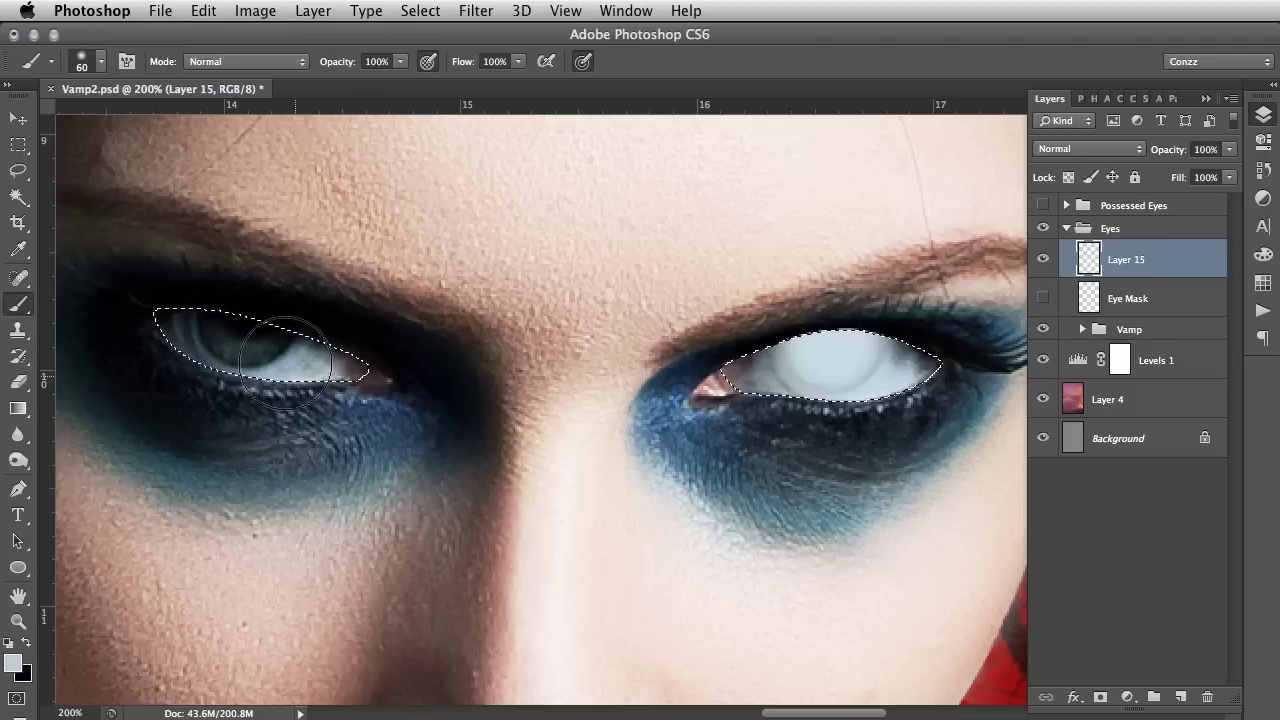
pyautogui.click(244, 327)
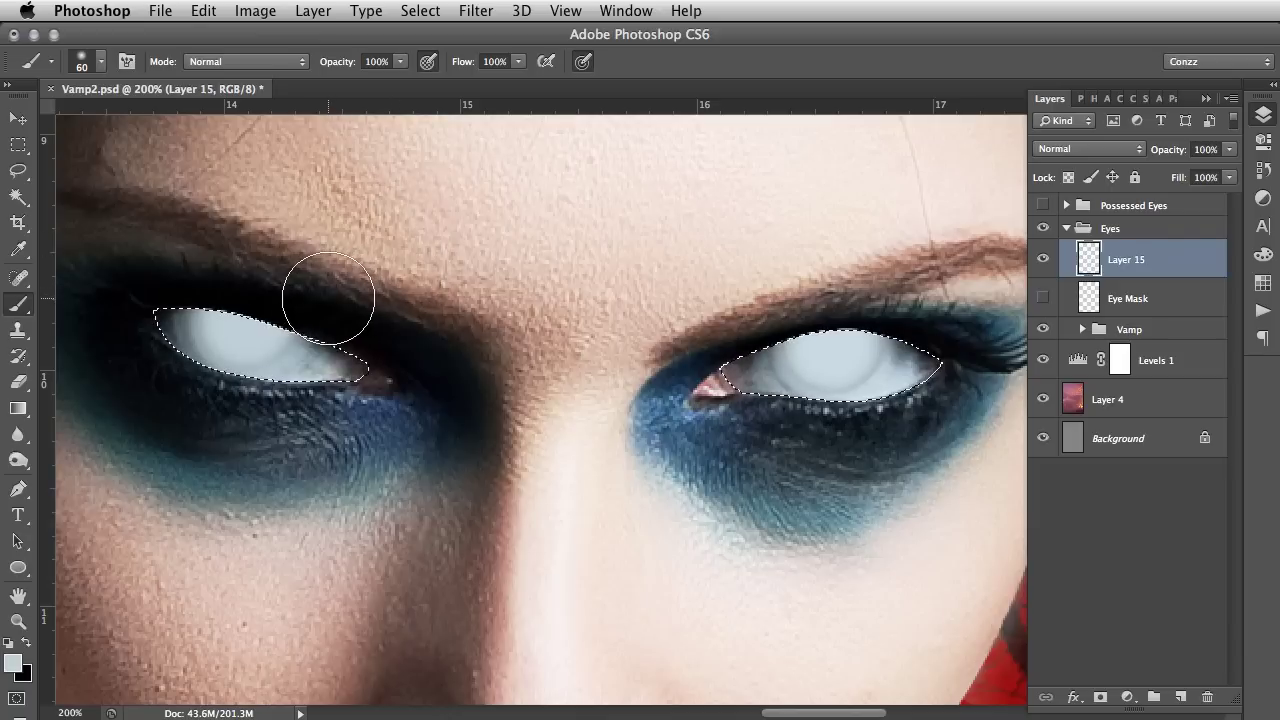
pyautogui.keyDown('alt'); pyautogui.click(238, 335); pyautogui.keyUp('alt')
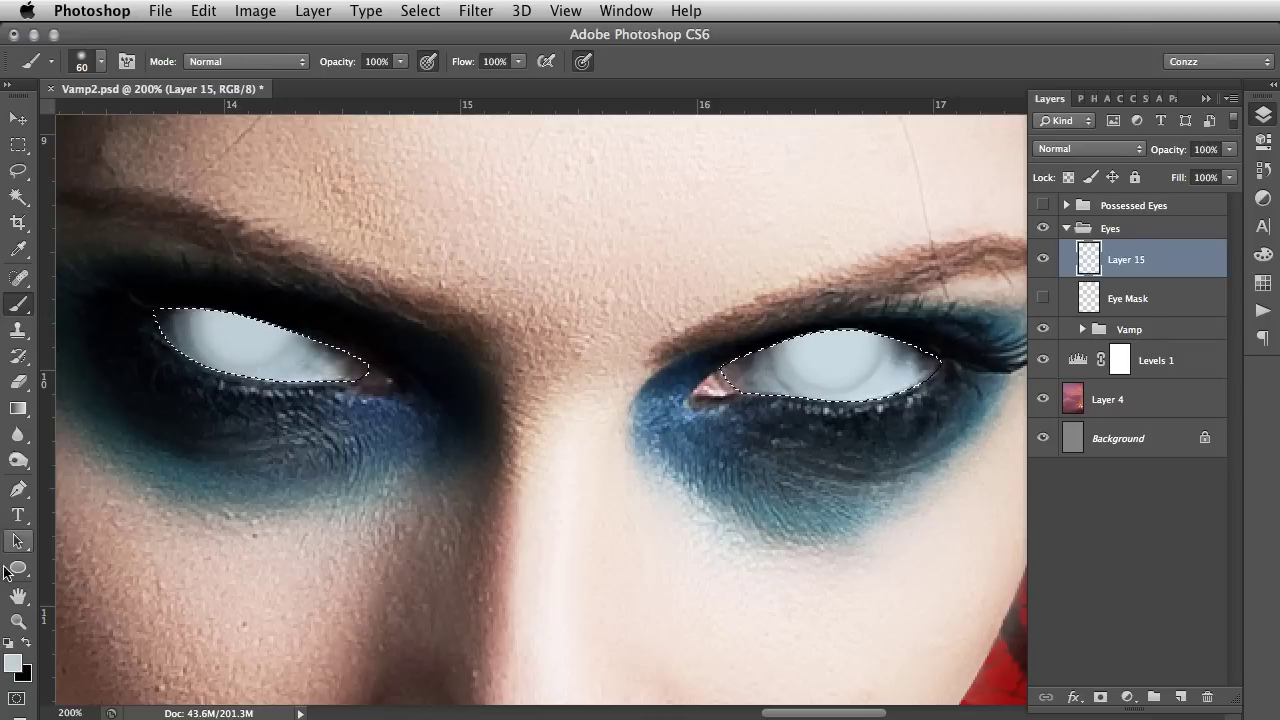
# Pick a lighter pale blue and brush it over the left and right eyes with a smaller brush
pyautogui.click(12, 664)
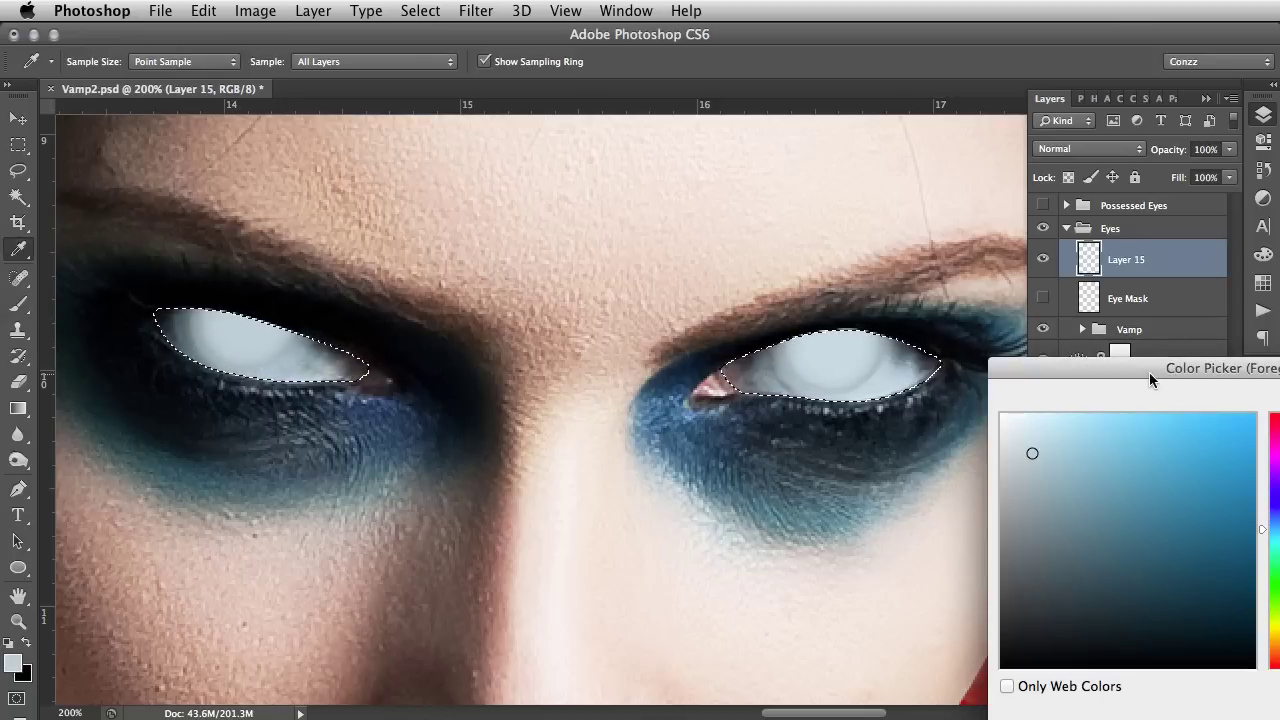
pyautogui.moveTo(1149, 372); pyautogui.dragTo(843, 230)
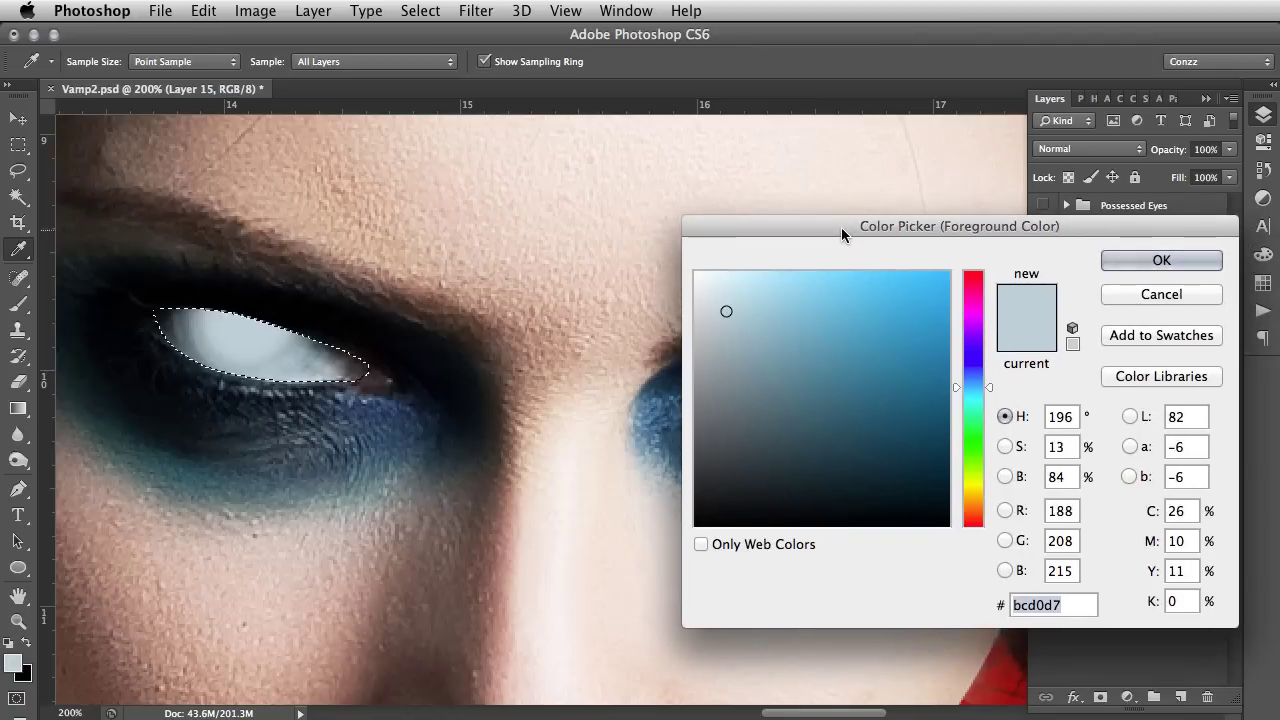
pyautogui.click(730, 283)
pyautogui.click(1140, 259)
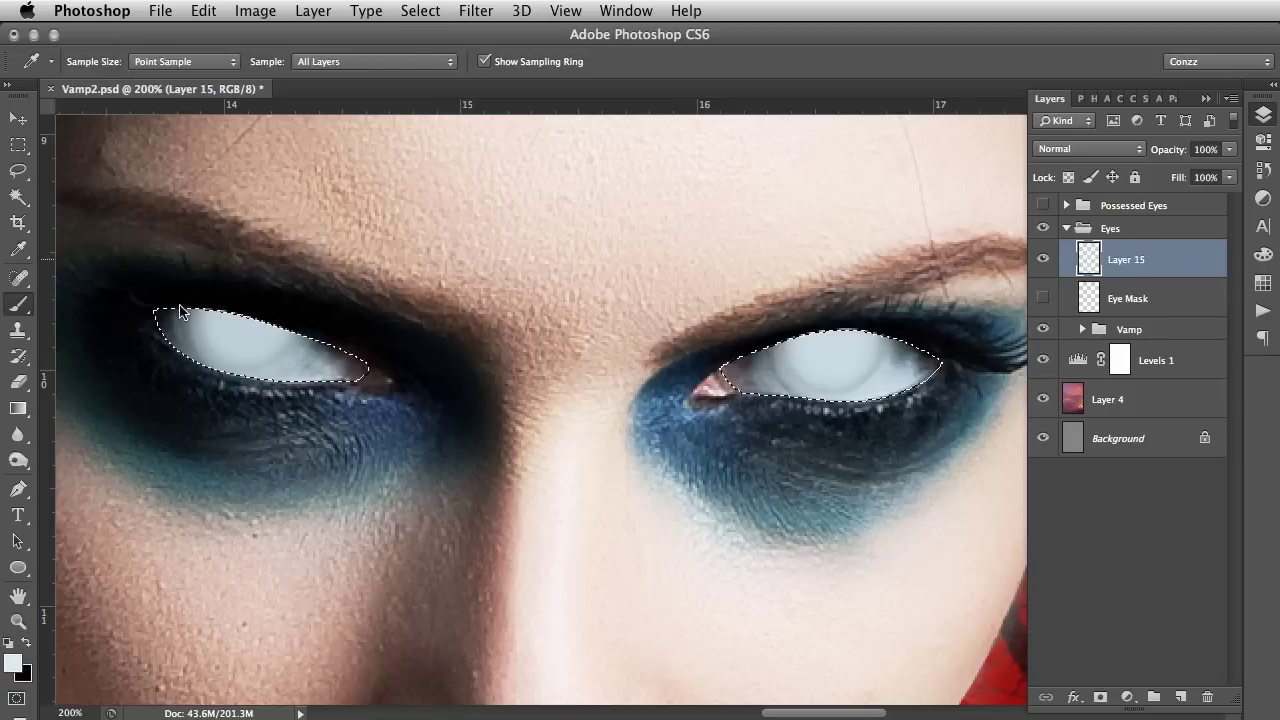
pyautogui.moveTo(180, 312); pyautogui.dragTo(245, 330)
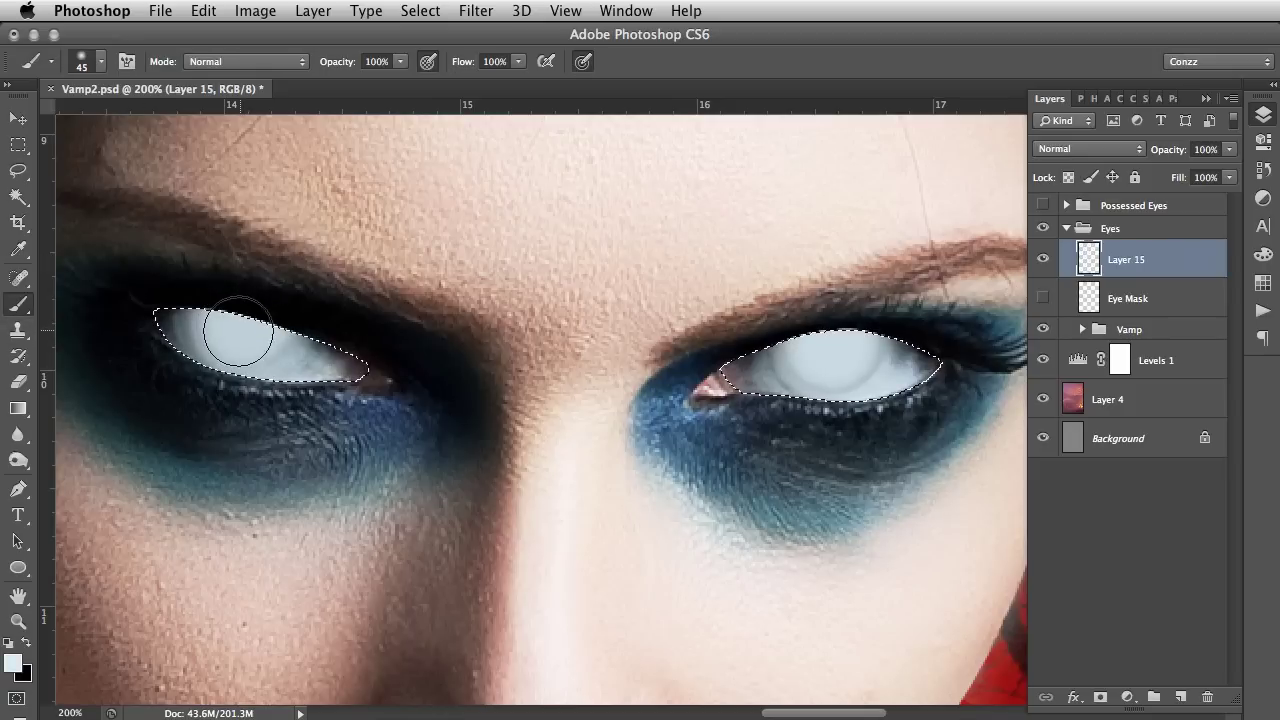
pyautogui.press('[')
pyautogui.click(241, 328)
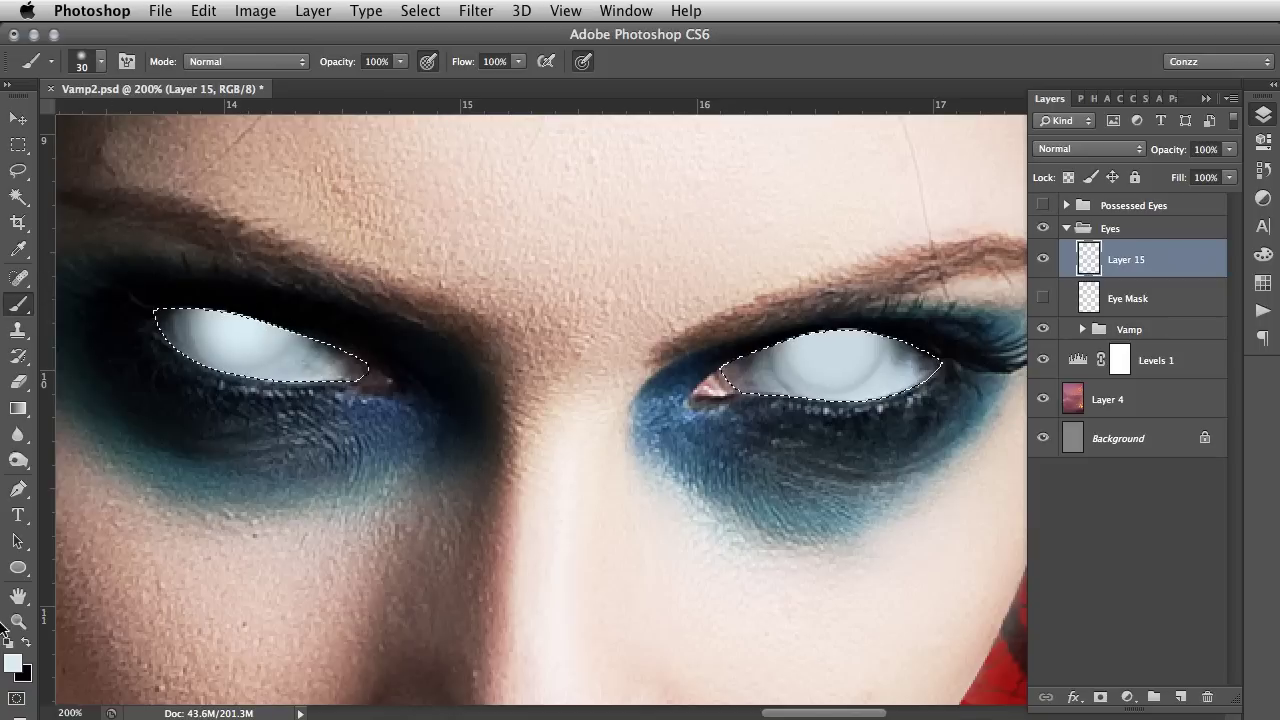
pyautogui.click(846, 336)
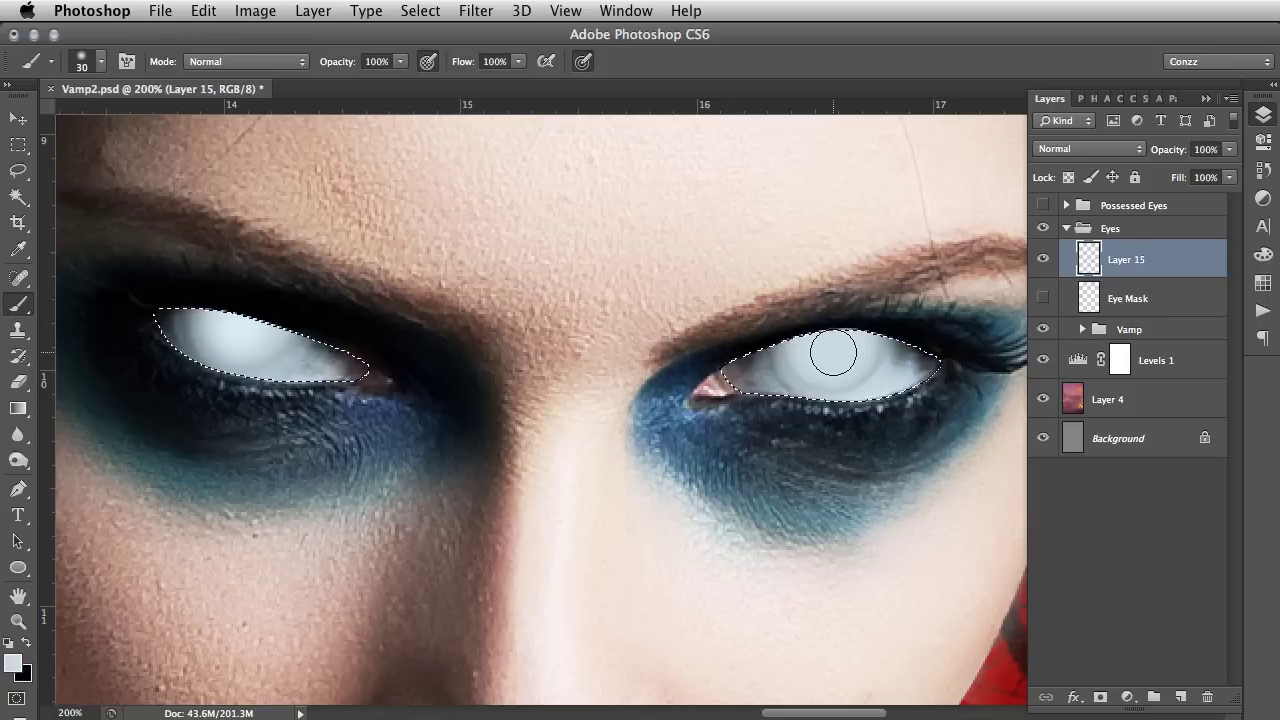
# Change the foreground colour to an even lighter blue, #e2f6fe
pyautogui.click(13, 663)
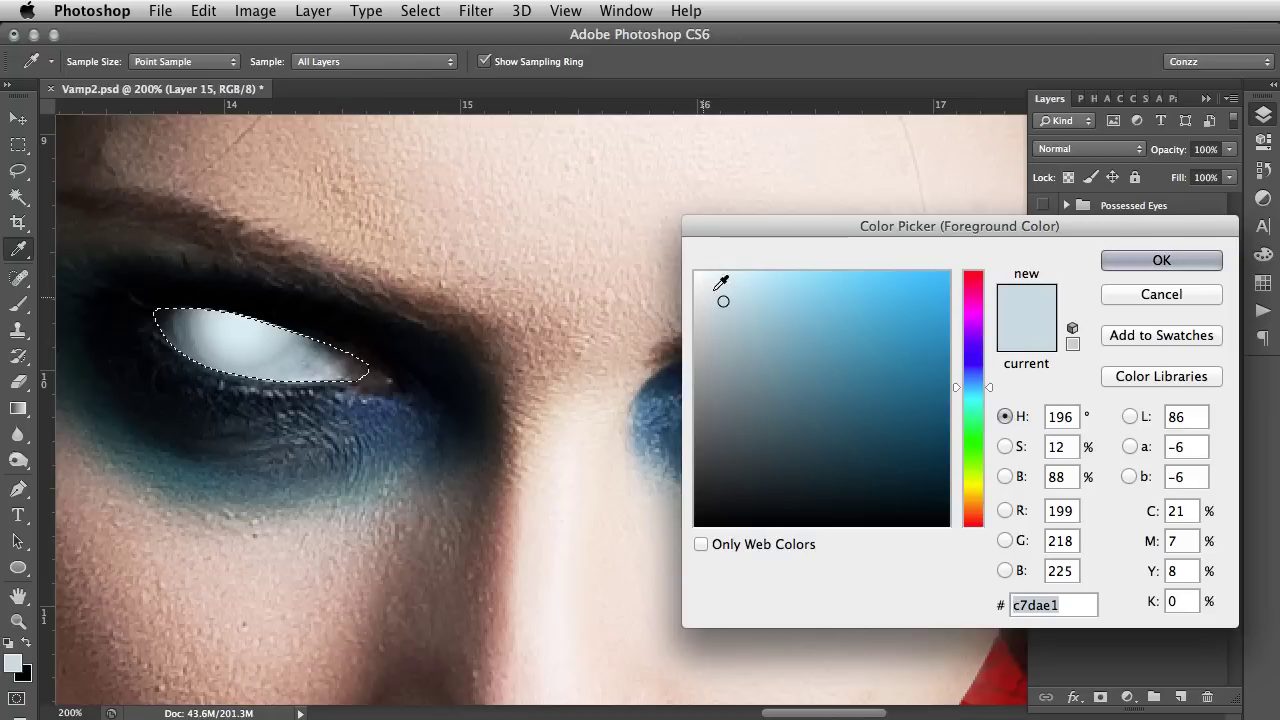
pyautogui.click(722, 273)
pyautogui.moveTo(722, 273); pyautogui.dragTo(721, 271)
pyautogui.click(1160, 260)
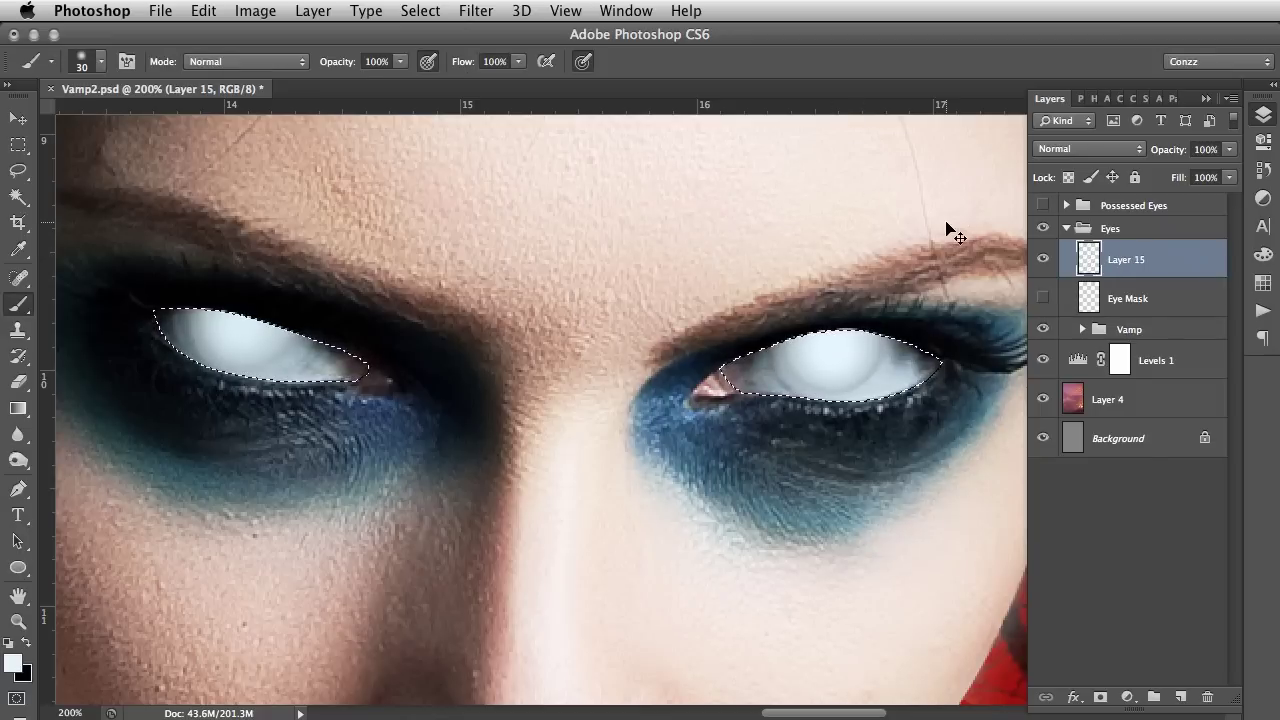
# Deselect, rename the painted layer 'Base Layer', and add a new empty layer above it
pyautogui.press('super+d')
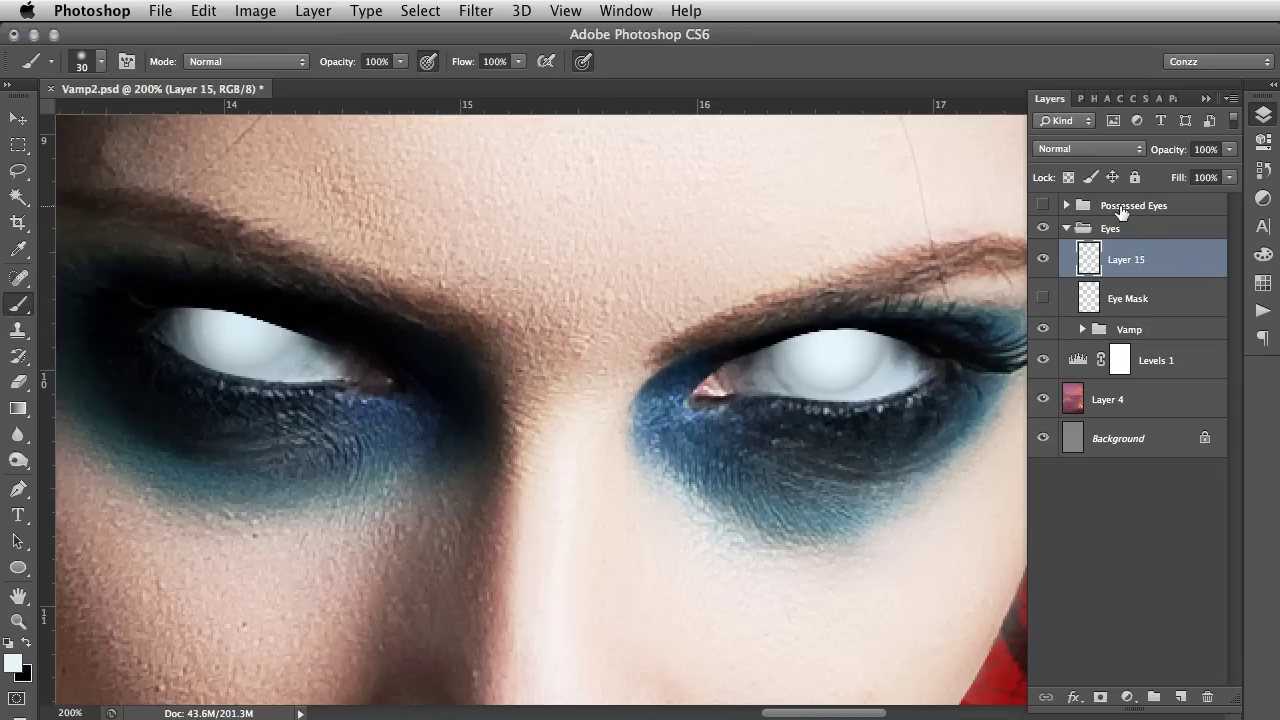
pyautogui.doubleClick(1126, 258)
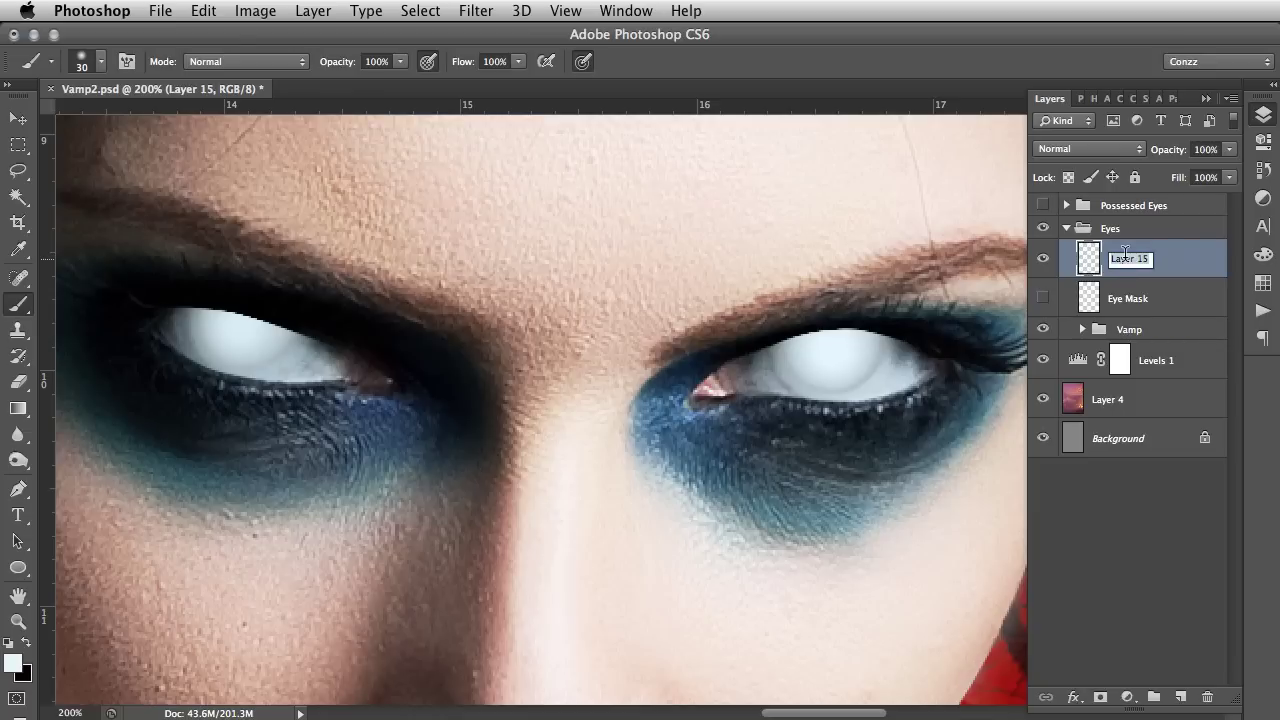
pyautogui.write('Base Laye')
pyautogui.press('Return')
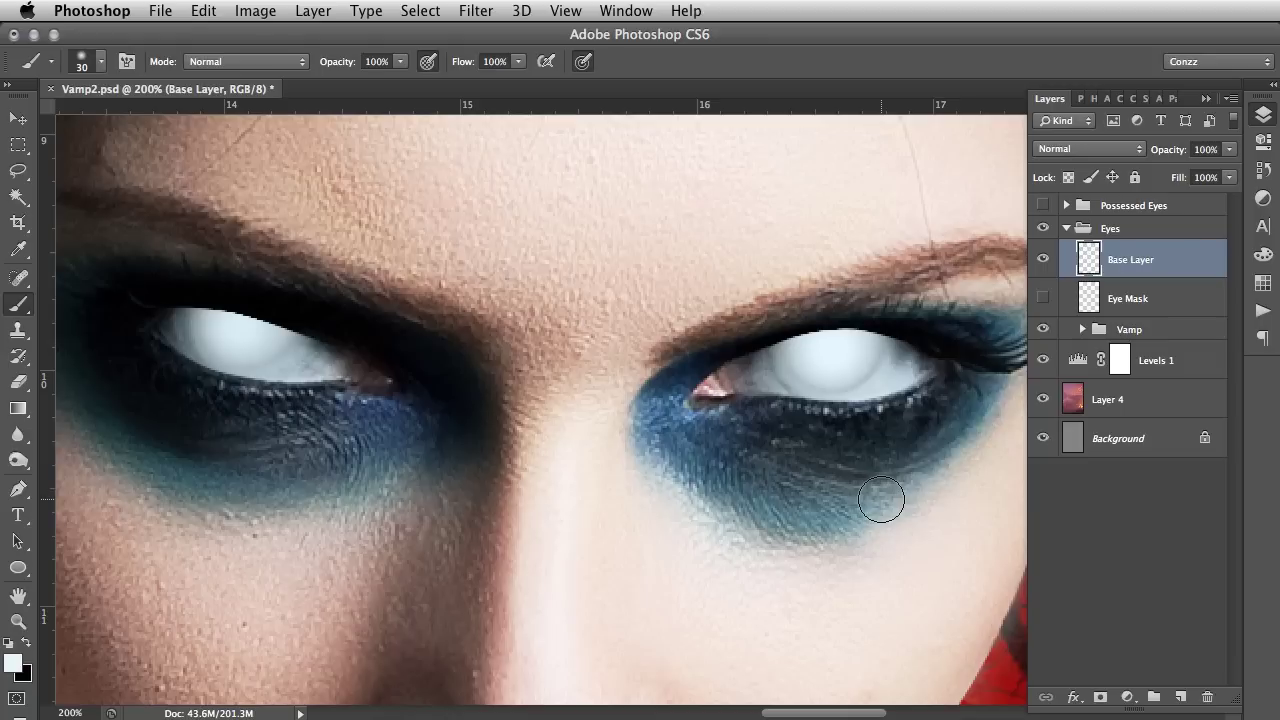
pyautogui.press('super+shift+n')
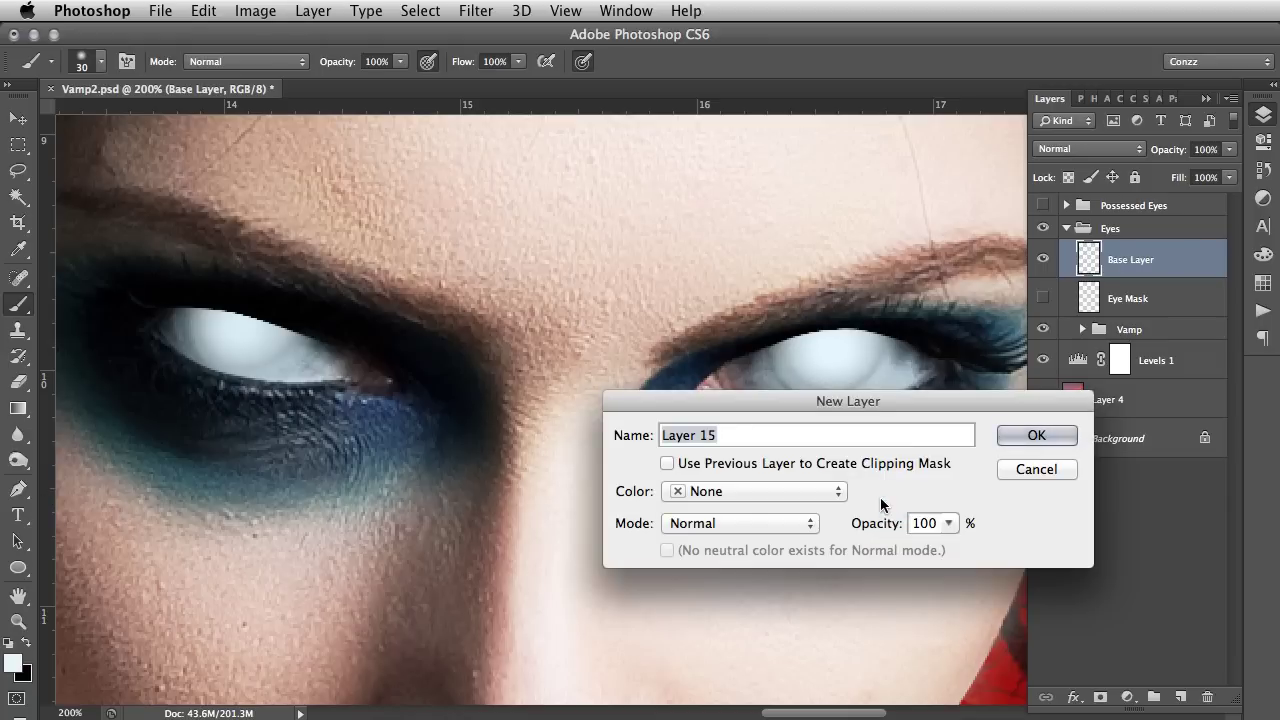
pyautogui.press('Return')
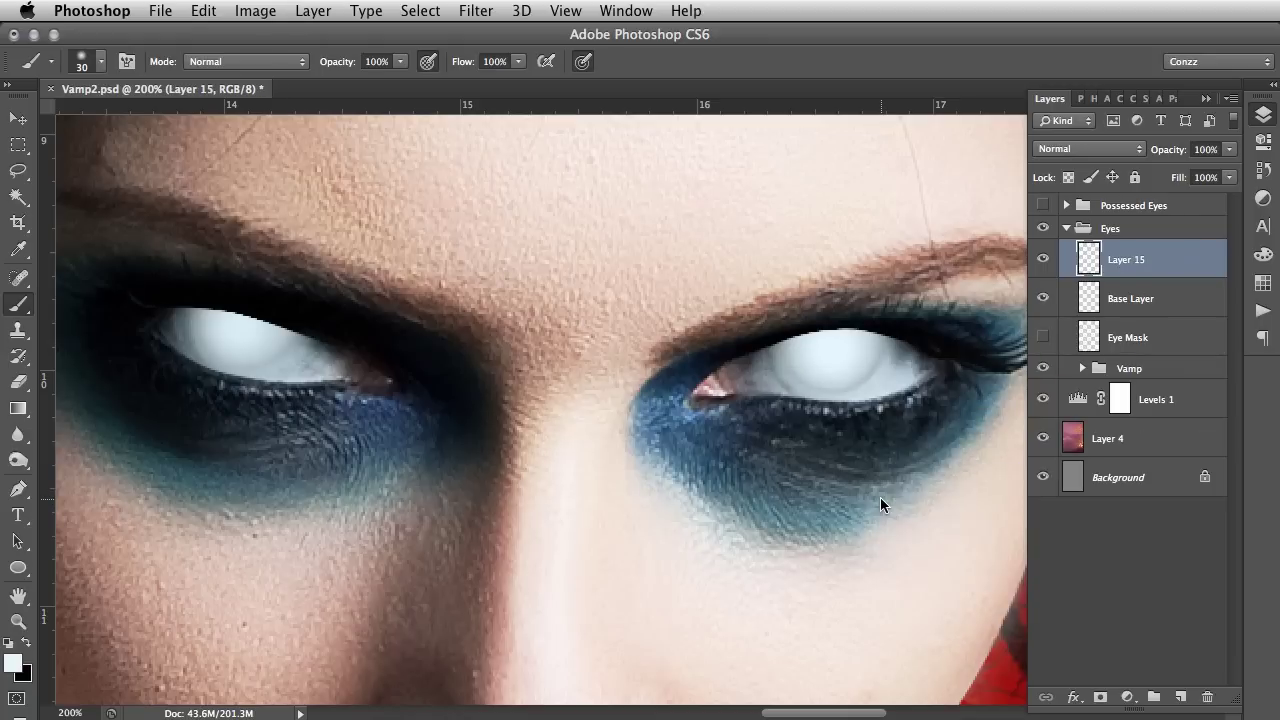
# Name the new layer Shadow and load both eye whites as a selection
pyautogui.doubleClick(1120, 262)
pyautogui.write('Shad')
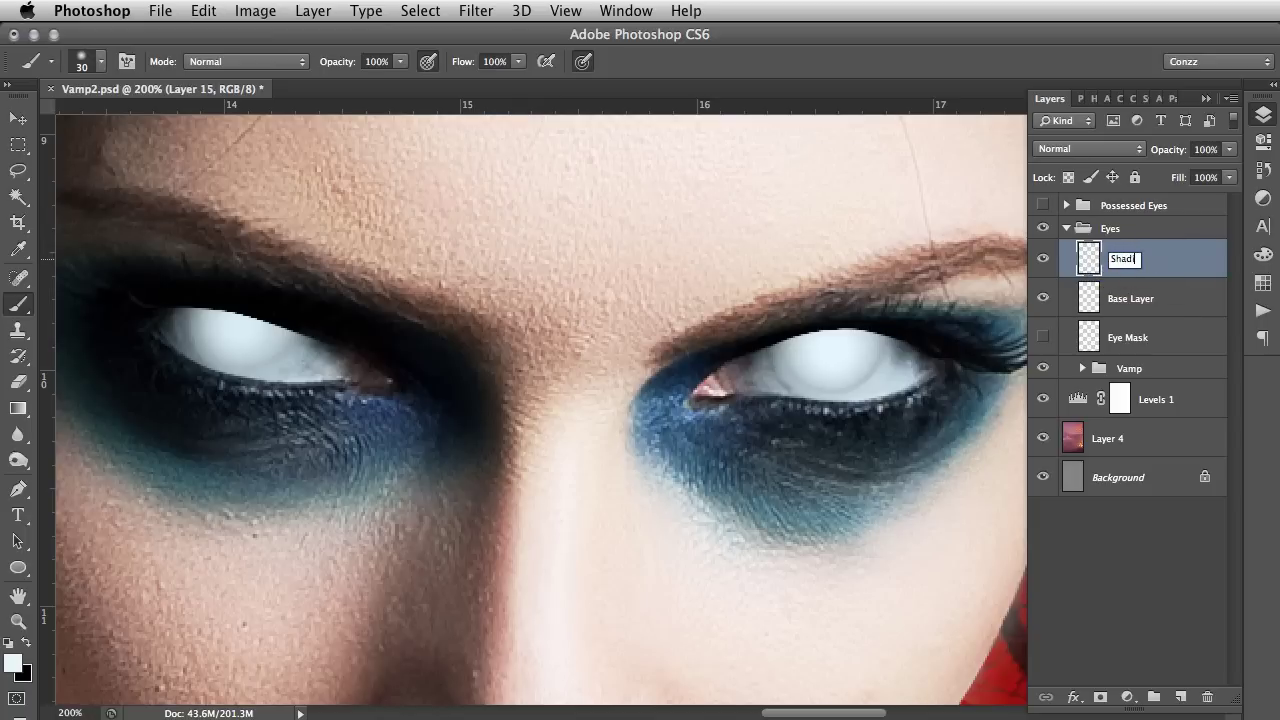
pyautogui.write('ow')
pyautogui.press('Return')
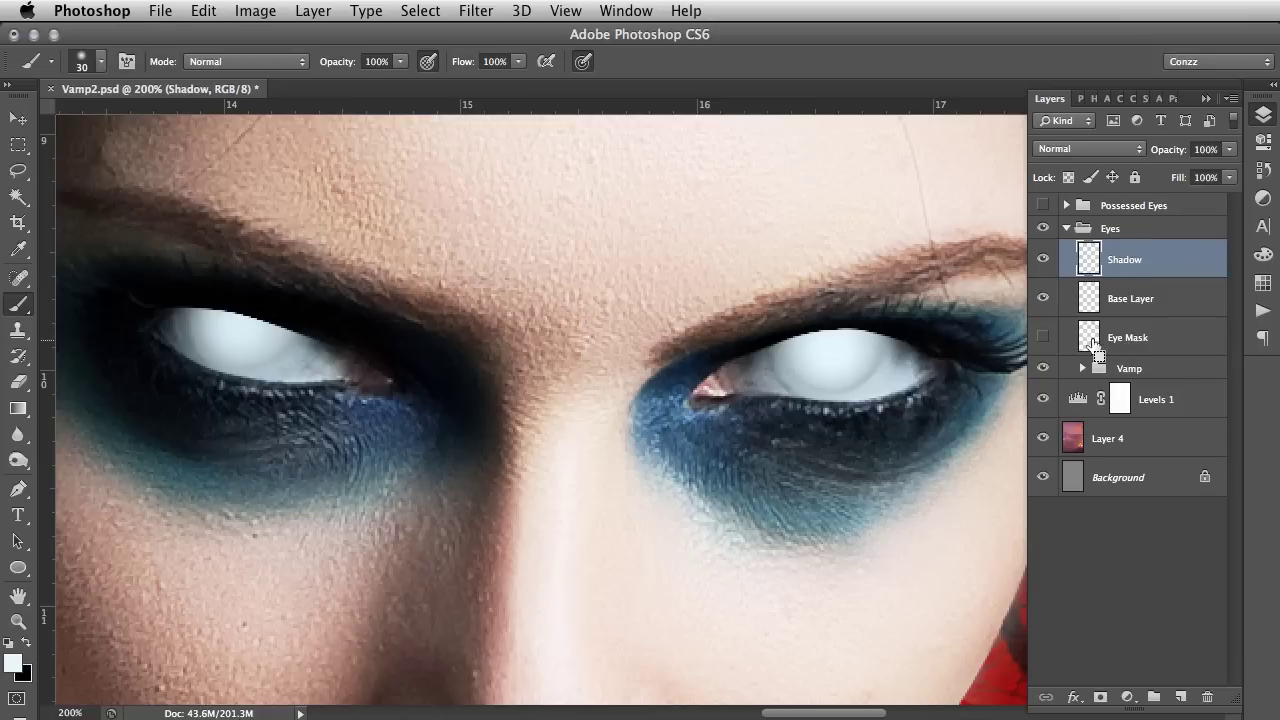
pyautogui.moveTo(1093, 344); pyautogui.dragTo(1098, 352)
pyautogui.keyDown('super'); pyautogui.click(1095, 344); pyautogui.keyUp('super')
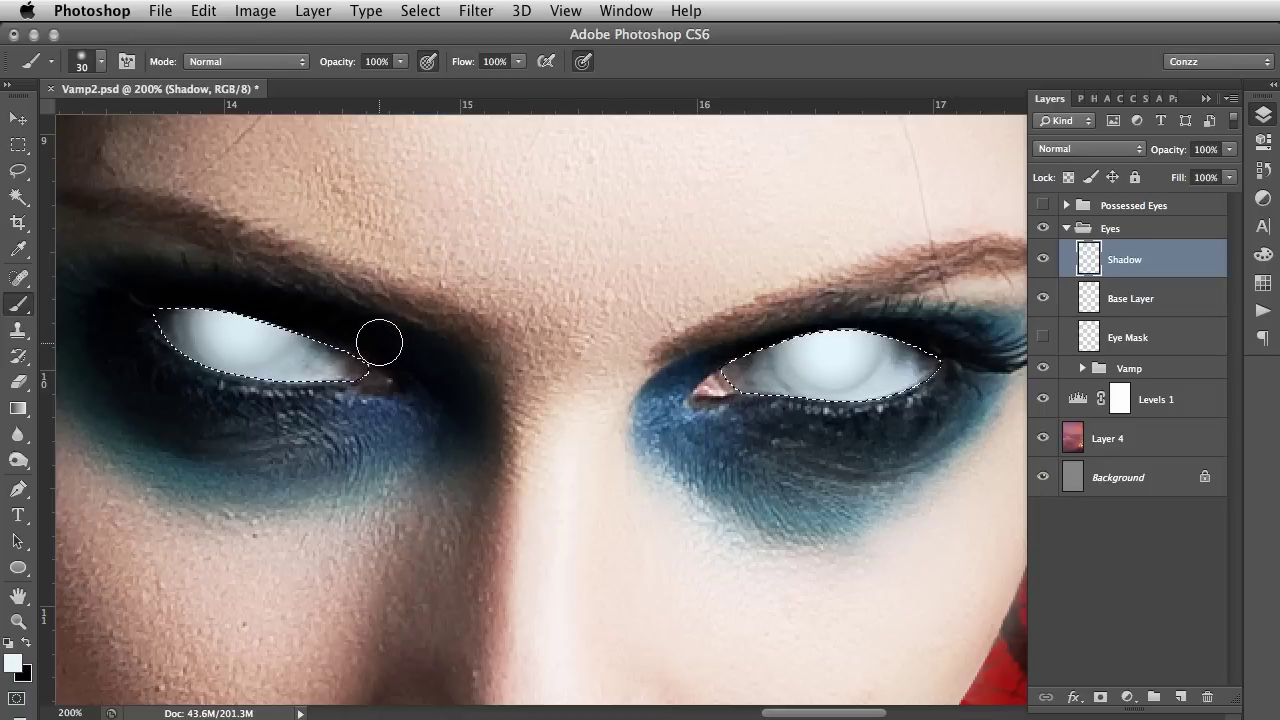
# Sample the dark eyelid colour and set the Shadow layer's blend mode to Multiply
pyautogui.keyDown('alt'); pyautogui.click(329, 340); pyautogui.keyUp('alt')
pyautogui.keyDown('alt'); pyautogui.click(329, 340); pyautogui.keyUp('alt')
pyautogui.click(1117, 150)
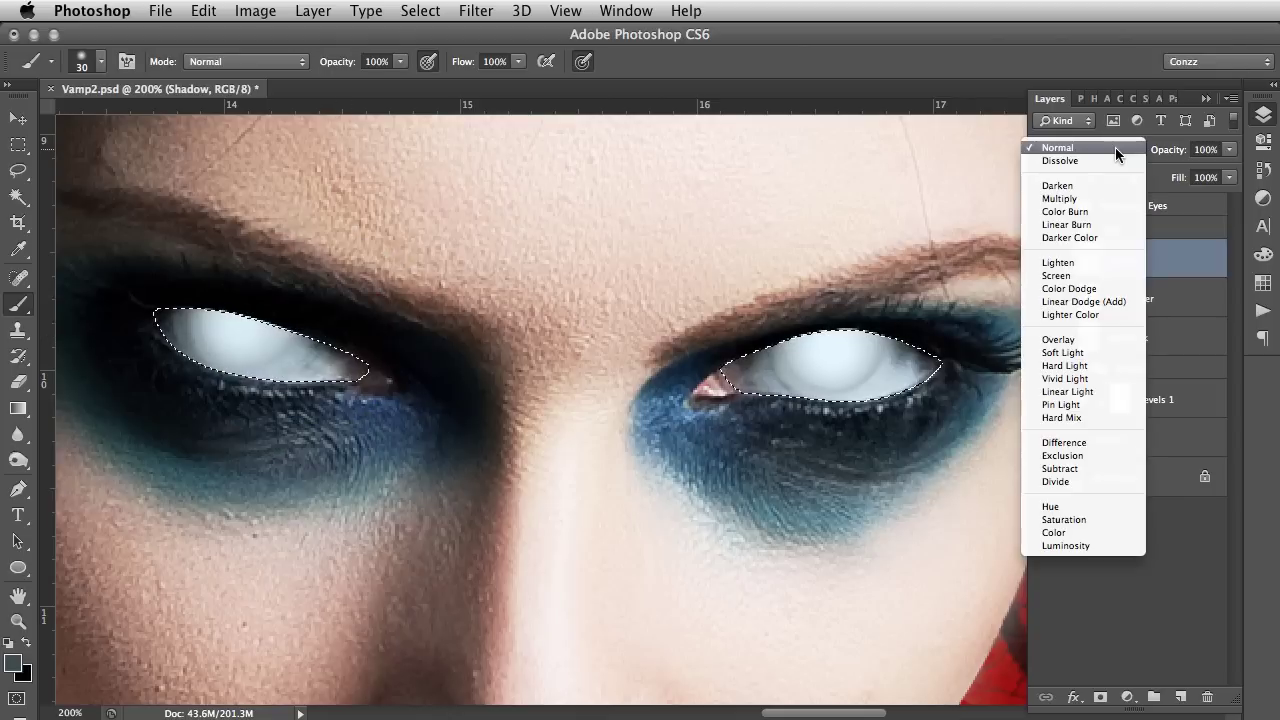
pyautogui.click(1099, 199)
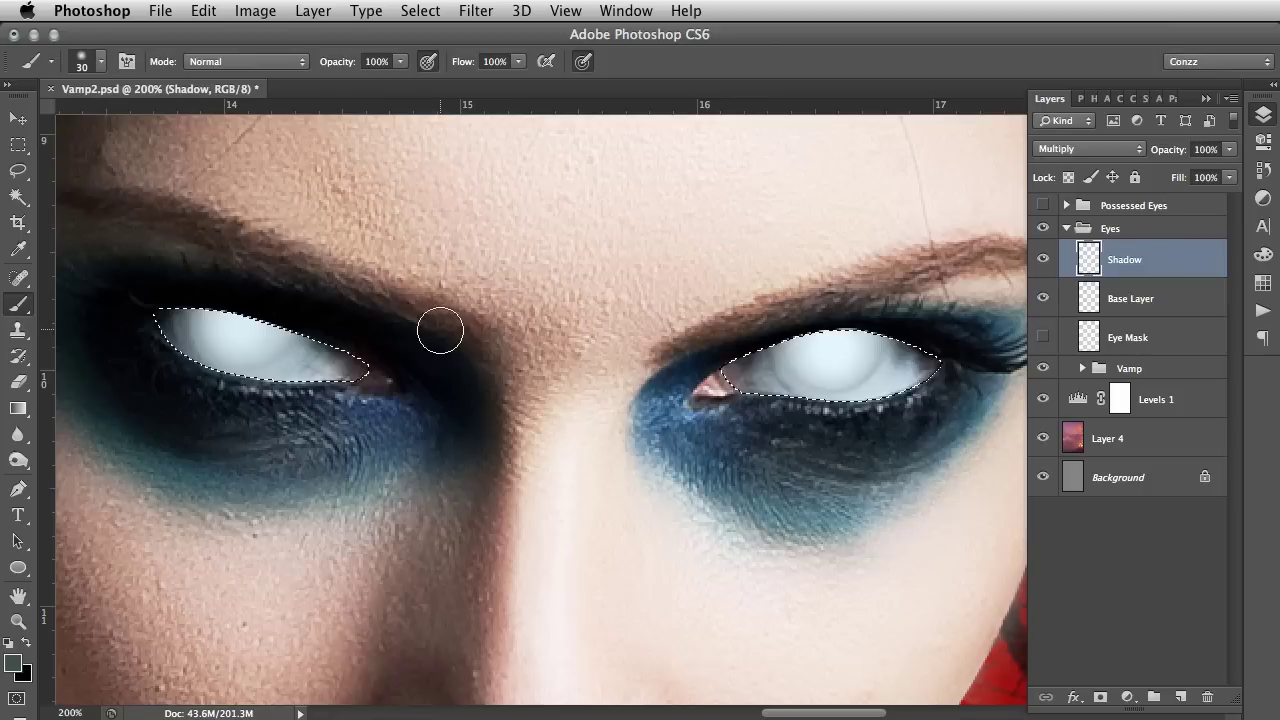
# With a slightly larger soft brush, paint dark shading along the upper eyelids, then deselect
pyautogui.press(']')
pyautogui.press(']')
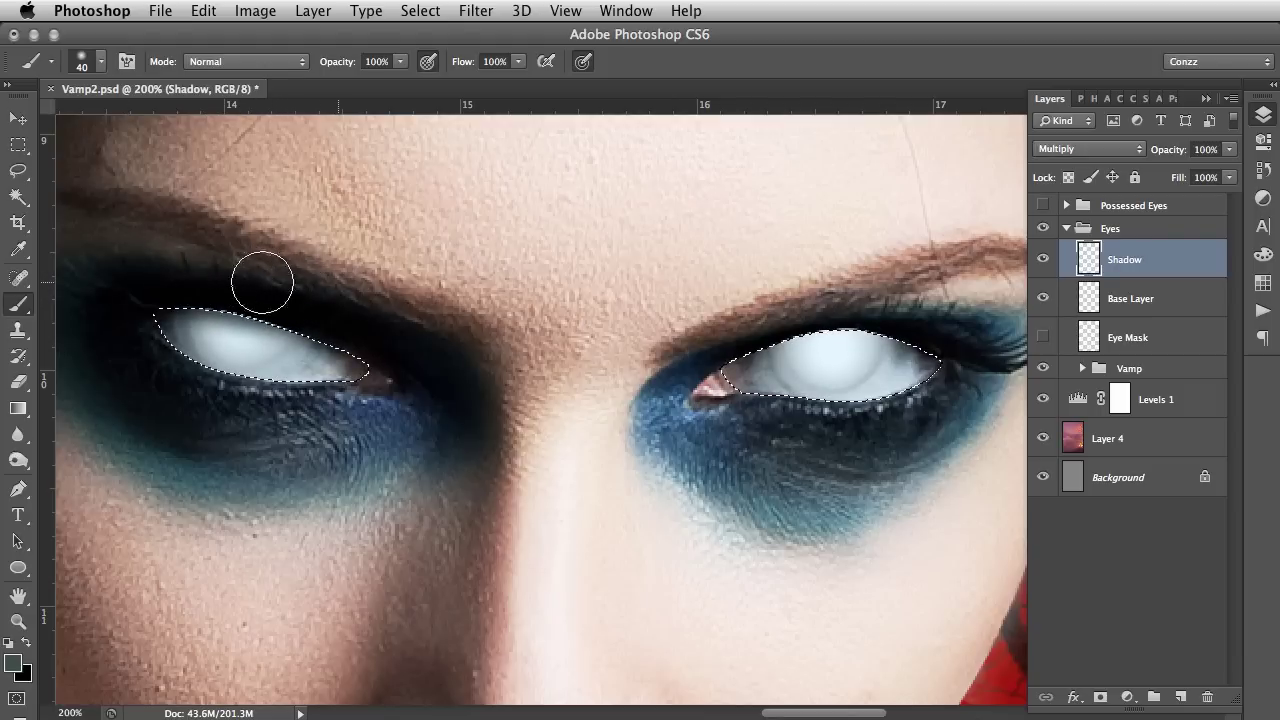
pyautogui.moveTo(715, 297)
pyautogui.mouseDown()
pyautogui.moveTo(803, 272)
pyautogui.moveTo(907, 276)
pyautogui.moveTo(745, 327)
pyautogui.moveTo(859, 296)
pyautogui.moveTo(912, 300)
pyautogui.mouseUp()
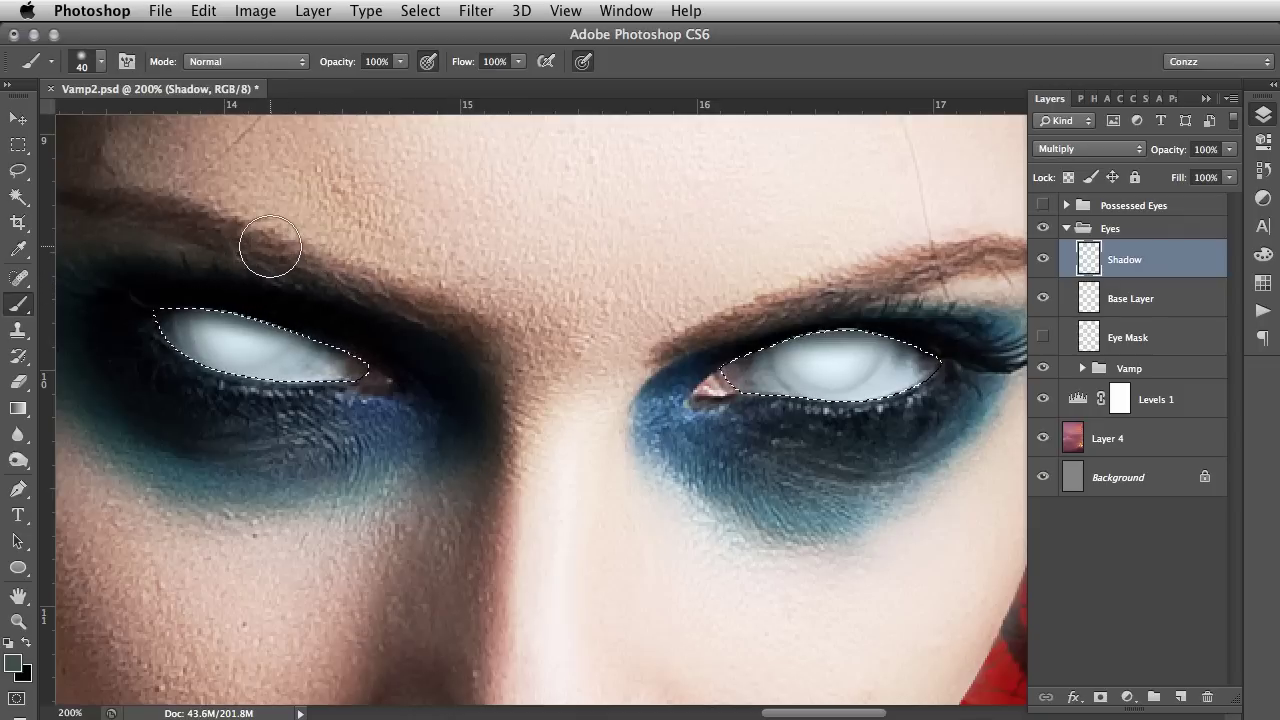
pyautogui.press('super+d')
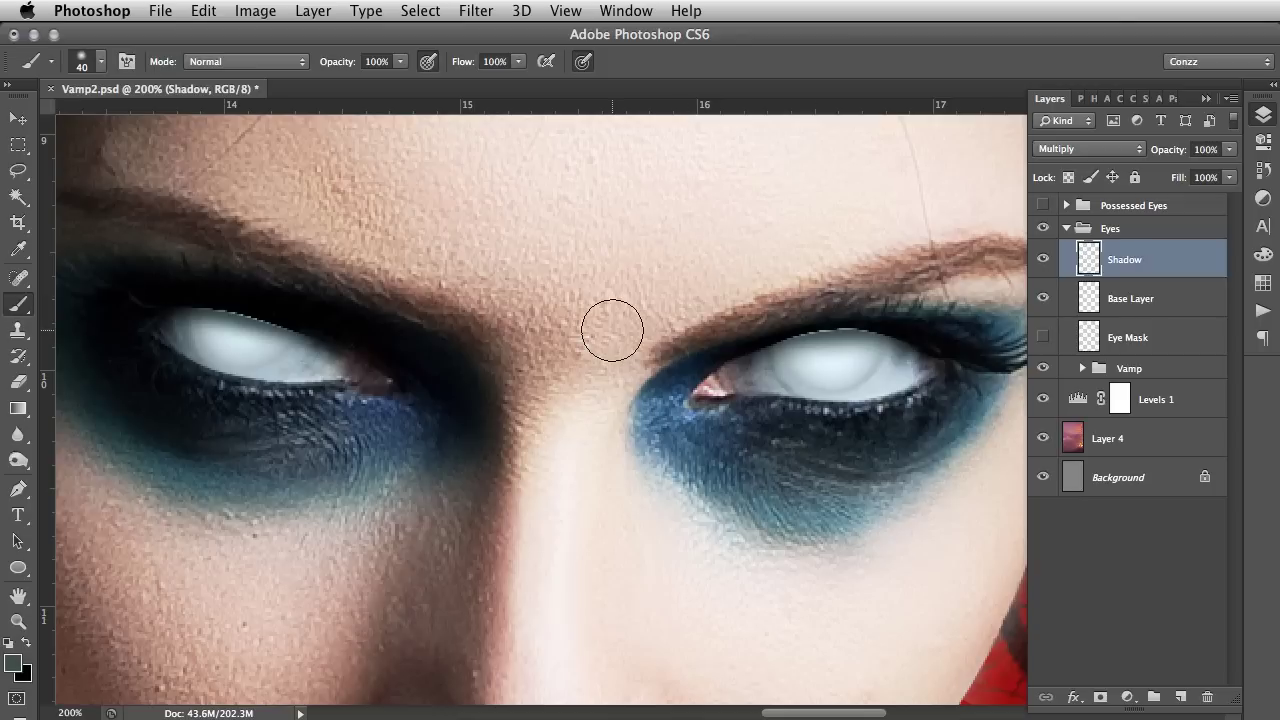
pyautogui.press('v')
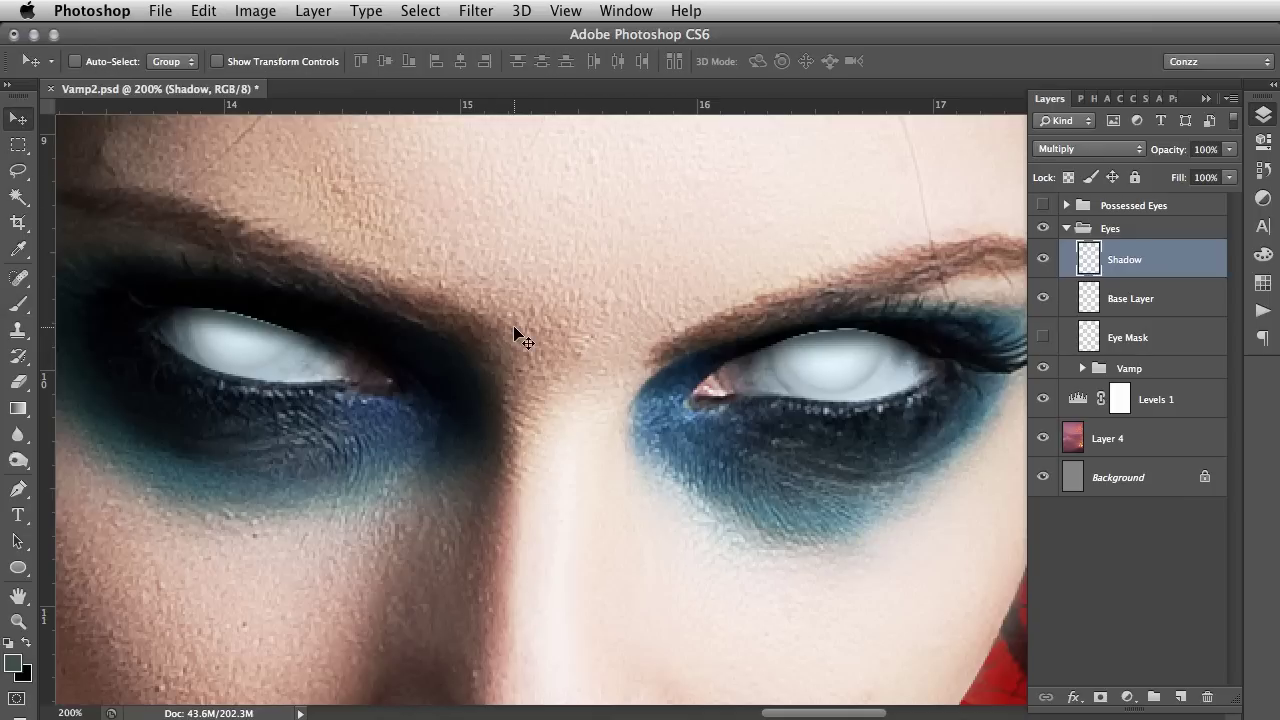
# Nudge the Shadow layer's shading up slightly and fit the portrait on screen
pyautogui.press('Up')
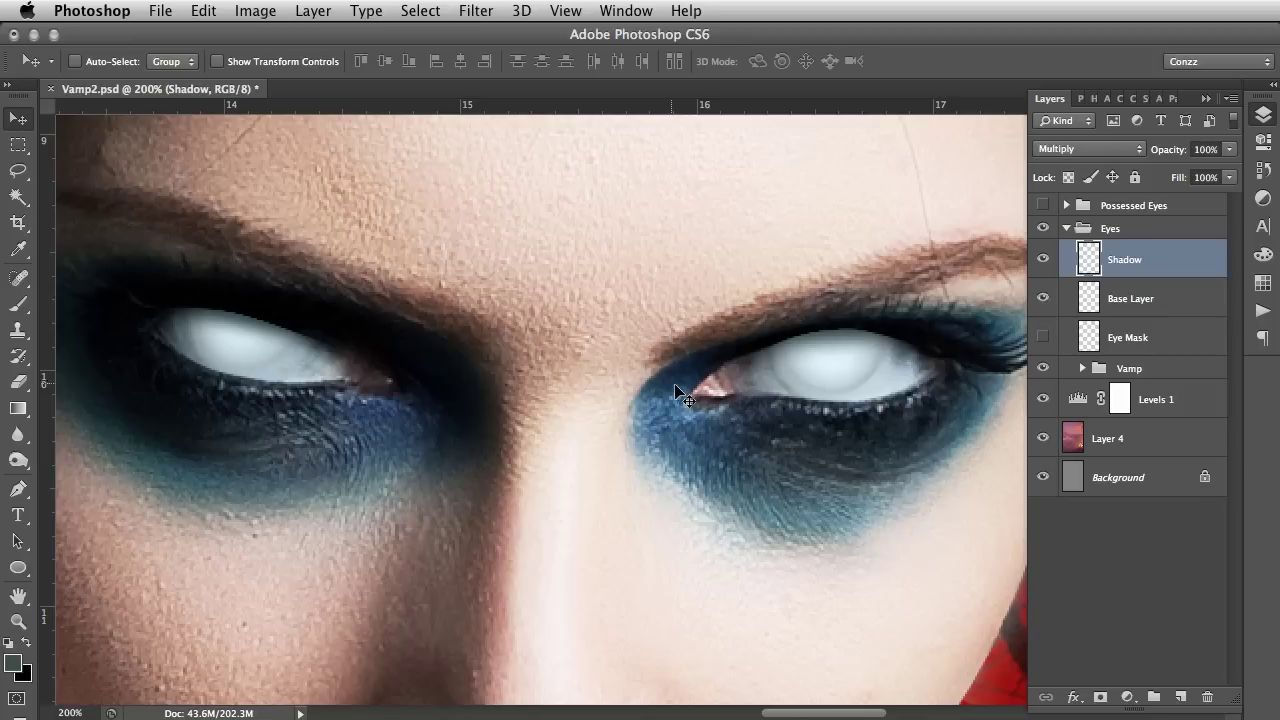
pyautogui.press('z')
pyautogui.rightClick(411, 390)
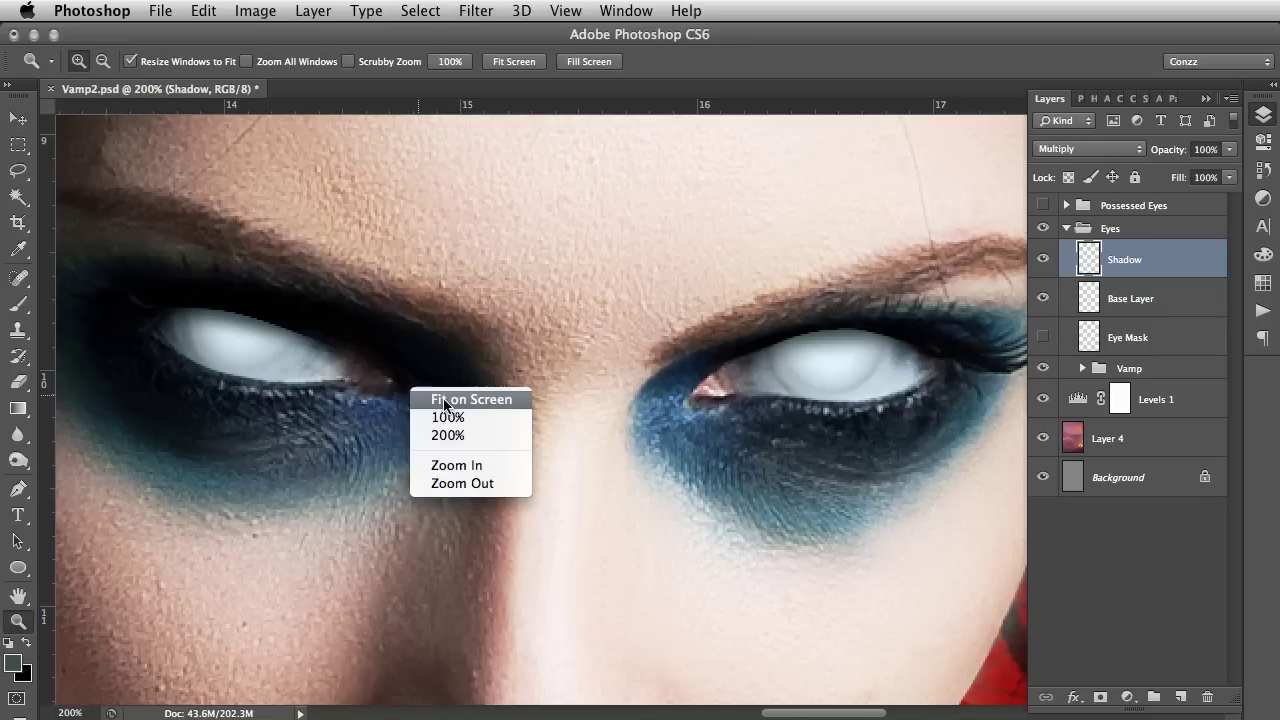
pyautogui.click(446, 401)
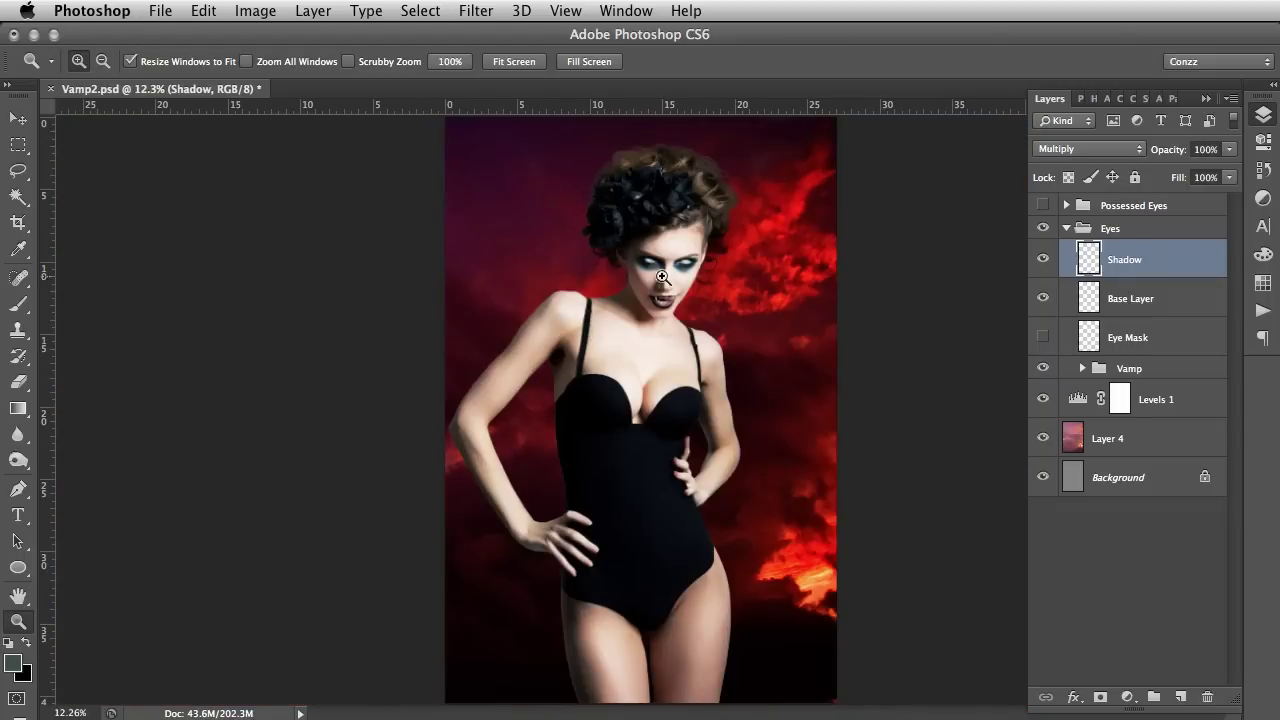
# Zoom back in to 200% and centre the view on the eyes
pyautogui.click(733, 322)
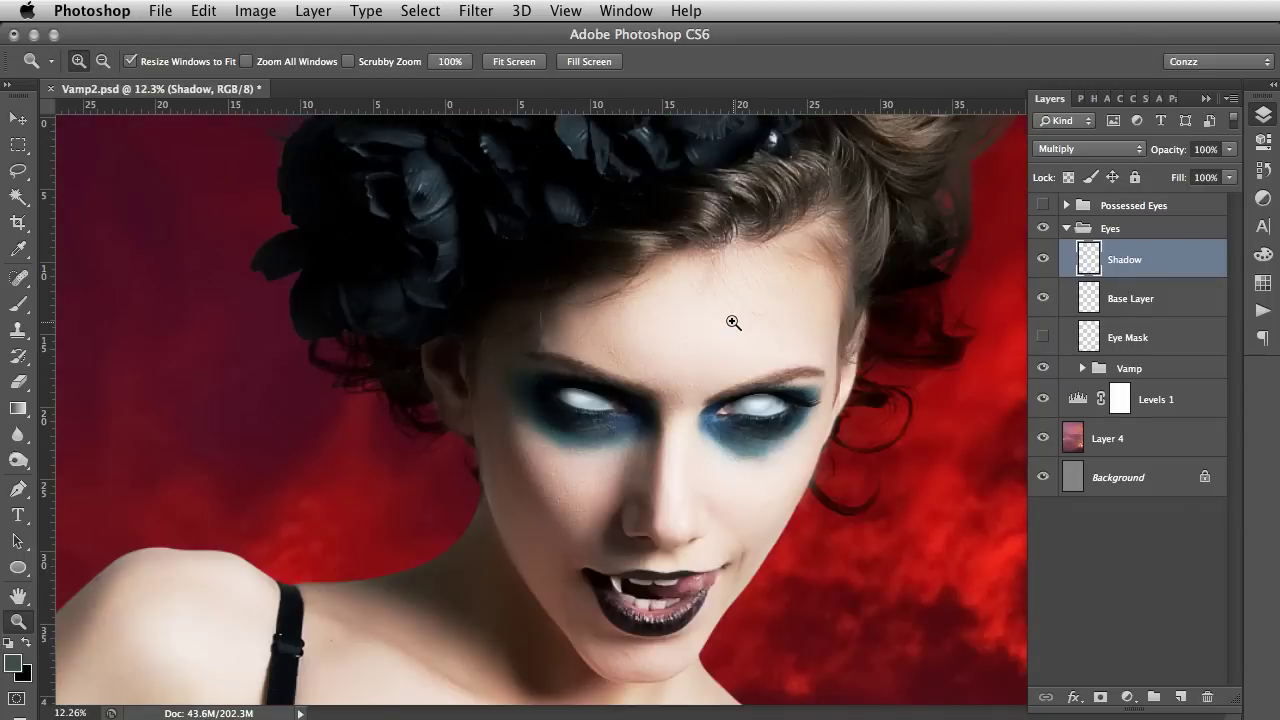
pyautogui.click(628, 366)
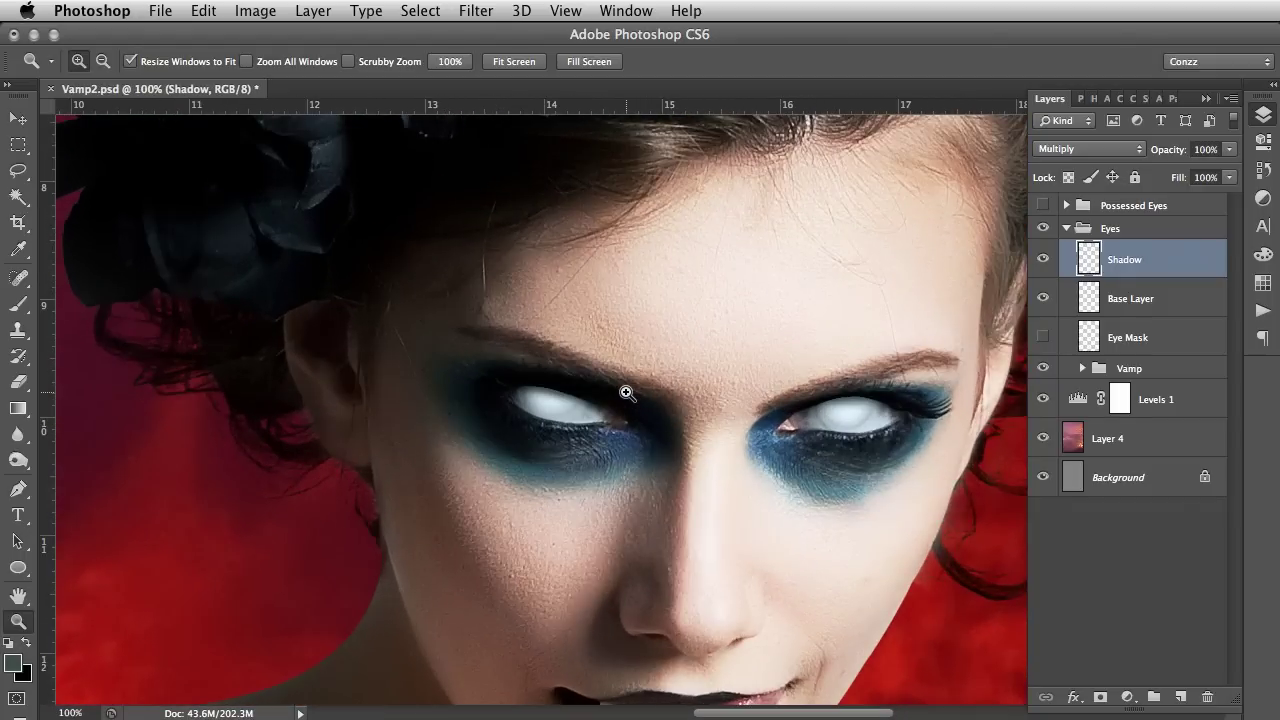
pyautogui.click(626, 393)
pyautogui.moveTo(660, 400); pyautogui.dragTo(449, 306)
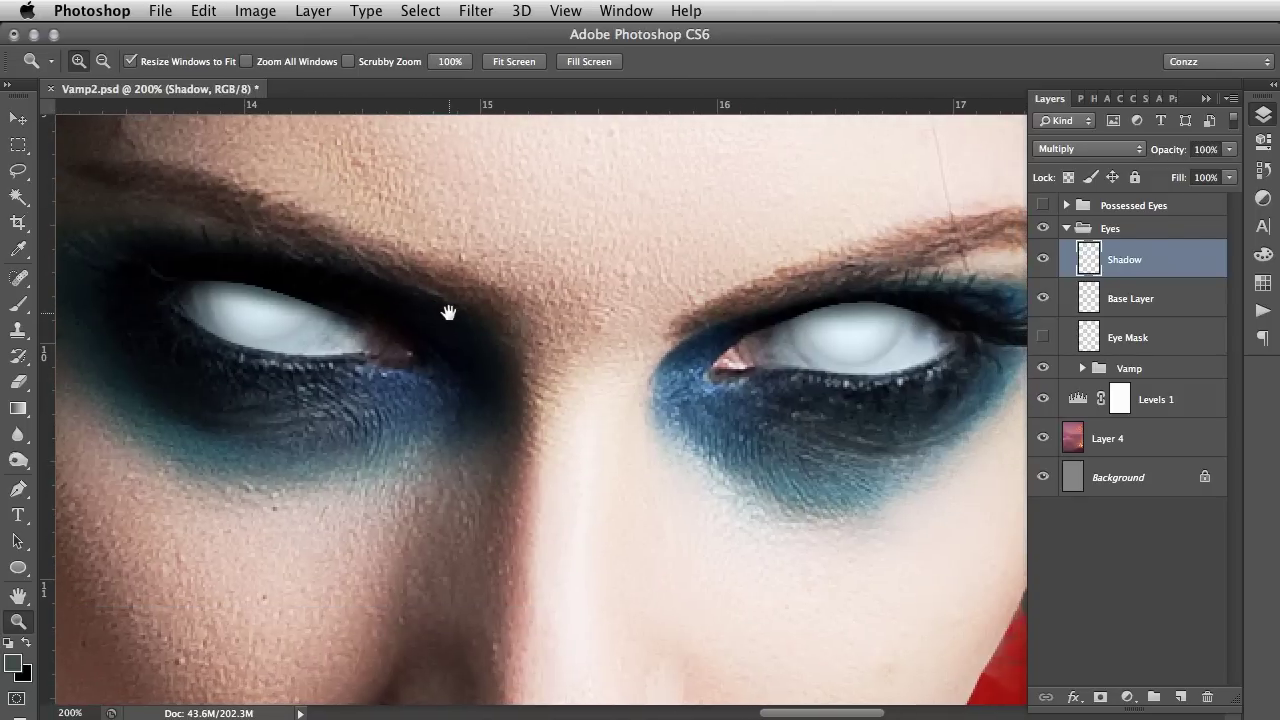
# On Base Layer, blur the upper edges of both eye whites with a resized Blur brush
pyautogui.click(1201, 305)
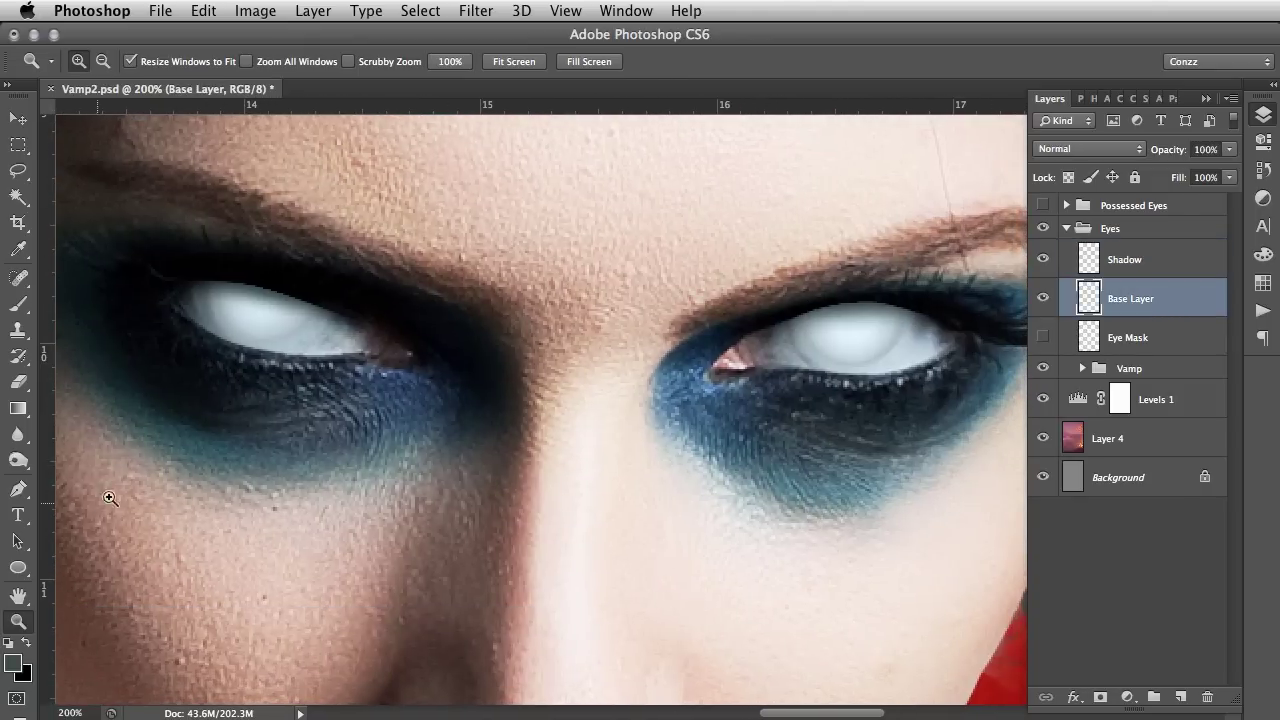
pyautogui.click(18, 434)
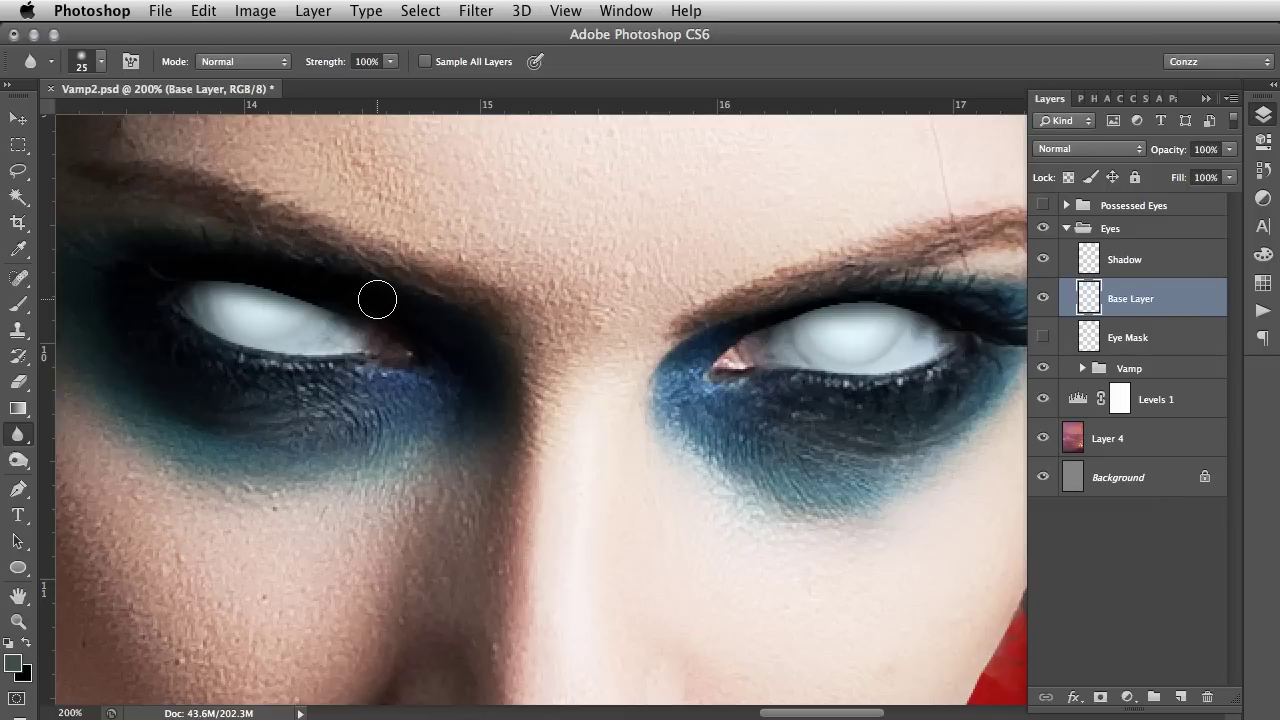
pyautogui.press('[')
pyautogui.press('[')
pyautogui.press(']')
pyautogui.moveTo(339, 284)
pyautogui.mouseDown()
pyautogui.moveTo(268, 256)
pyautogui.moveTo(365, 288)
pyautogui.moveTo(239, 256)
pyautogui.moveTo(325, 279)
pyautogui.moveTo(226, 237)
pyautogui.mouseUp()
pyautogui.moveTo(795, 283)
pyautogui.mouseDown()
pyautogui.moveTo(851, 268)
pyautogui.moveTo(781, 289)
pyautogui.moveTo(833, 268)
pyautogui.moveTo(791, 287)
pyautogui.moveTo(974, 278)
pyautogui.moveTo(766, 254)
pyautogui.moveTo(996, 298)
pyautogui.moveTo(864, 267)
pyautogui.moveTo(973, 306)
pyautogui.moveTo(880, 271)
pyautogui.moveTo(778, 285)
pyautogui.moveTo(848, 266)
pyautogui.moveTo(774, 292)
pyautogui.moveTo(804, 278)
pyautogui.mouseUp()
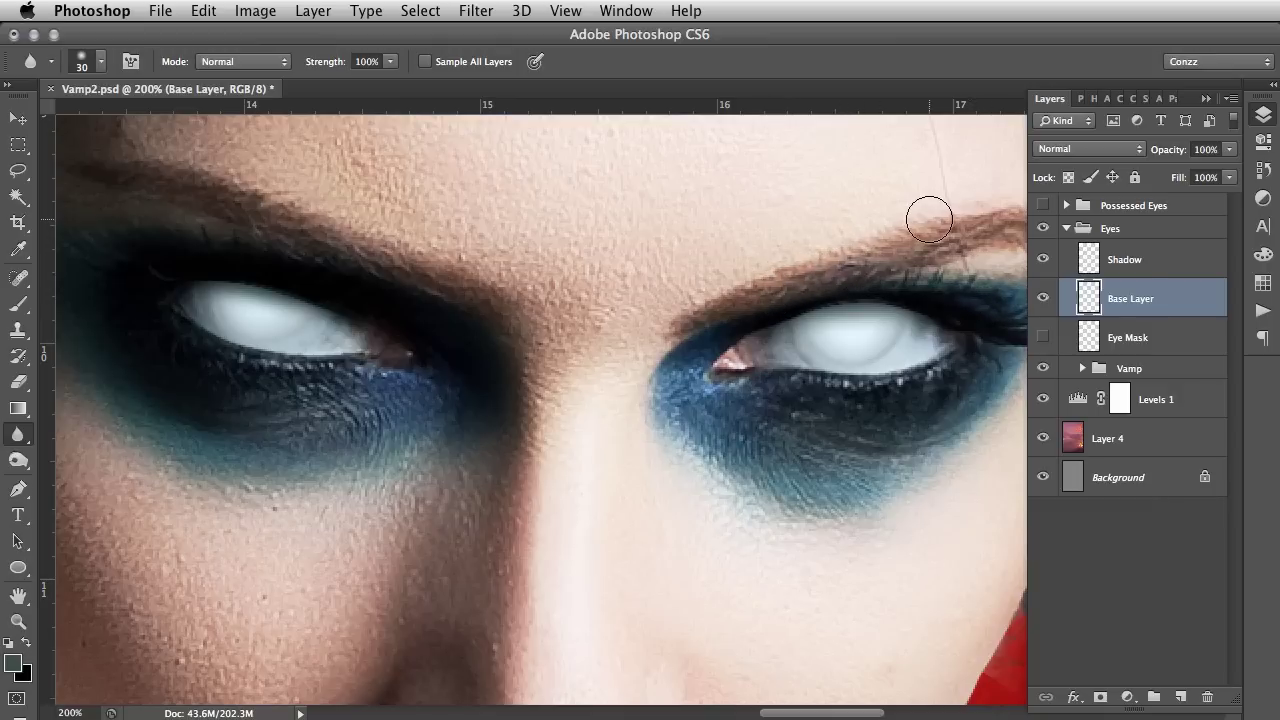
# Create a new empty layer above Shadow and name it Specular
pyautogui.click(1152, 266)
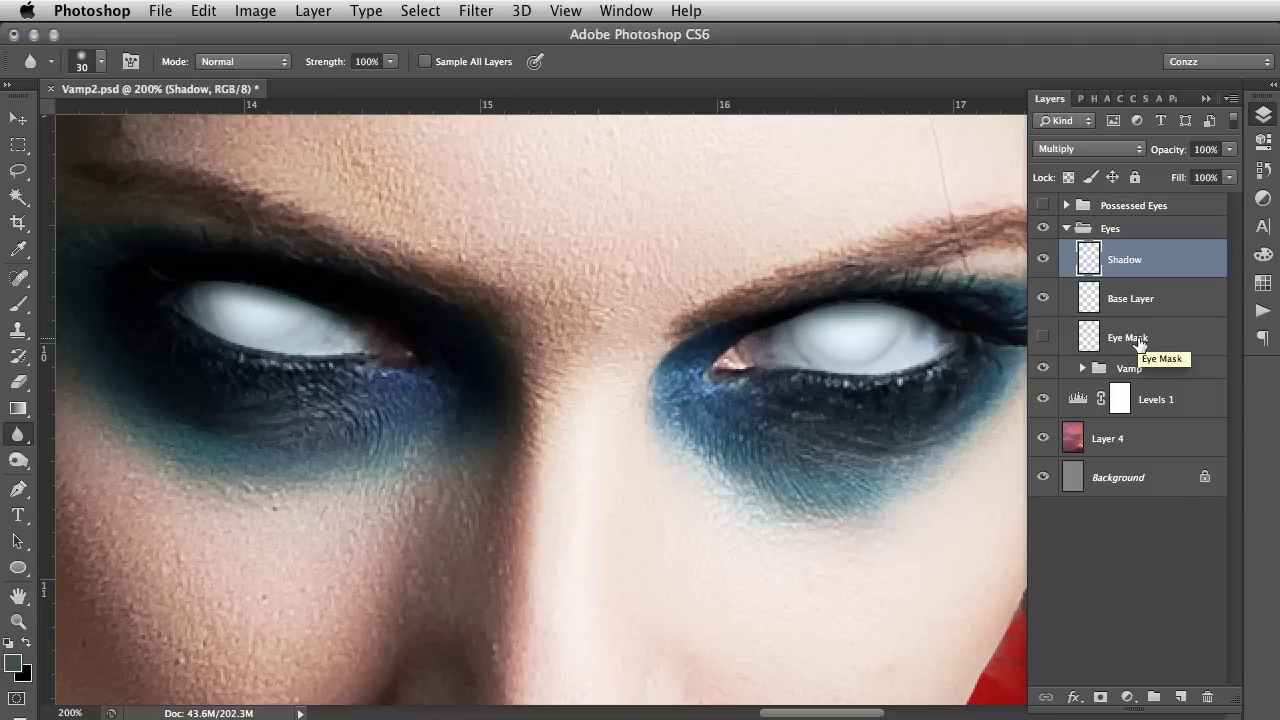
pyautogui.press('super+shift+n')
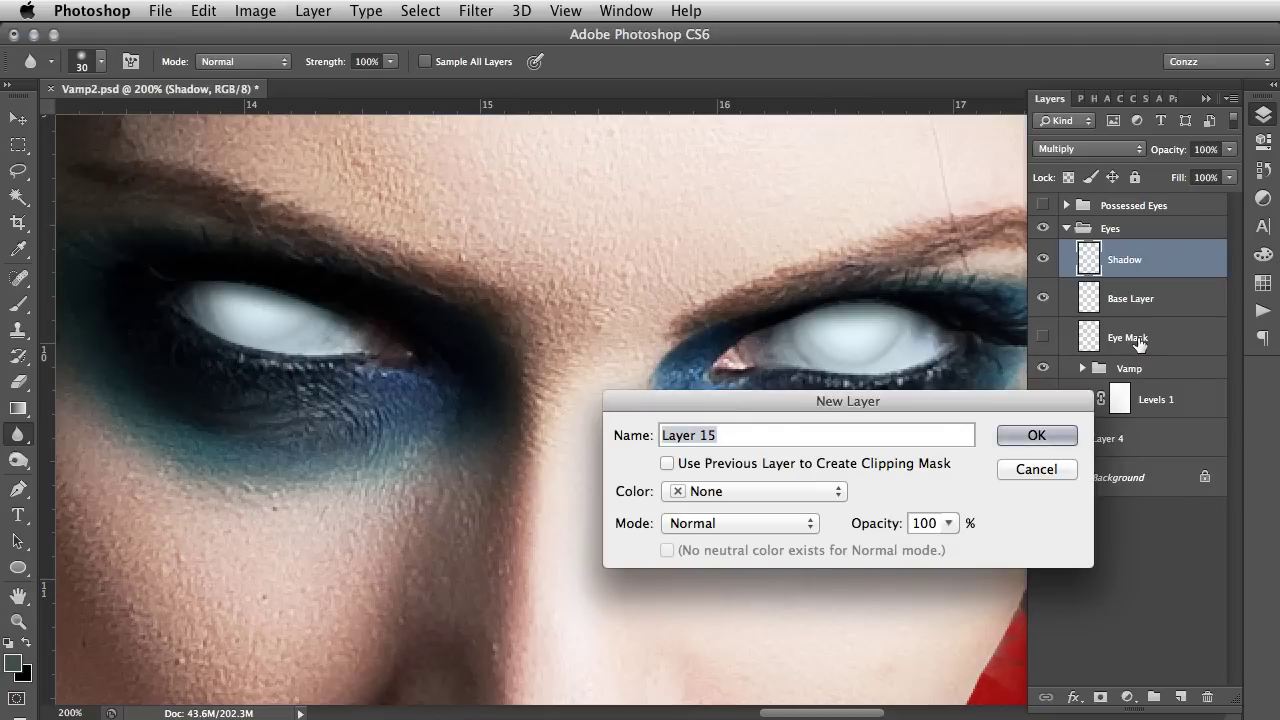
pyautogui.press('Escape')
pyautogui.press('super+alt+shift+n')
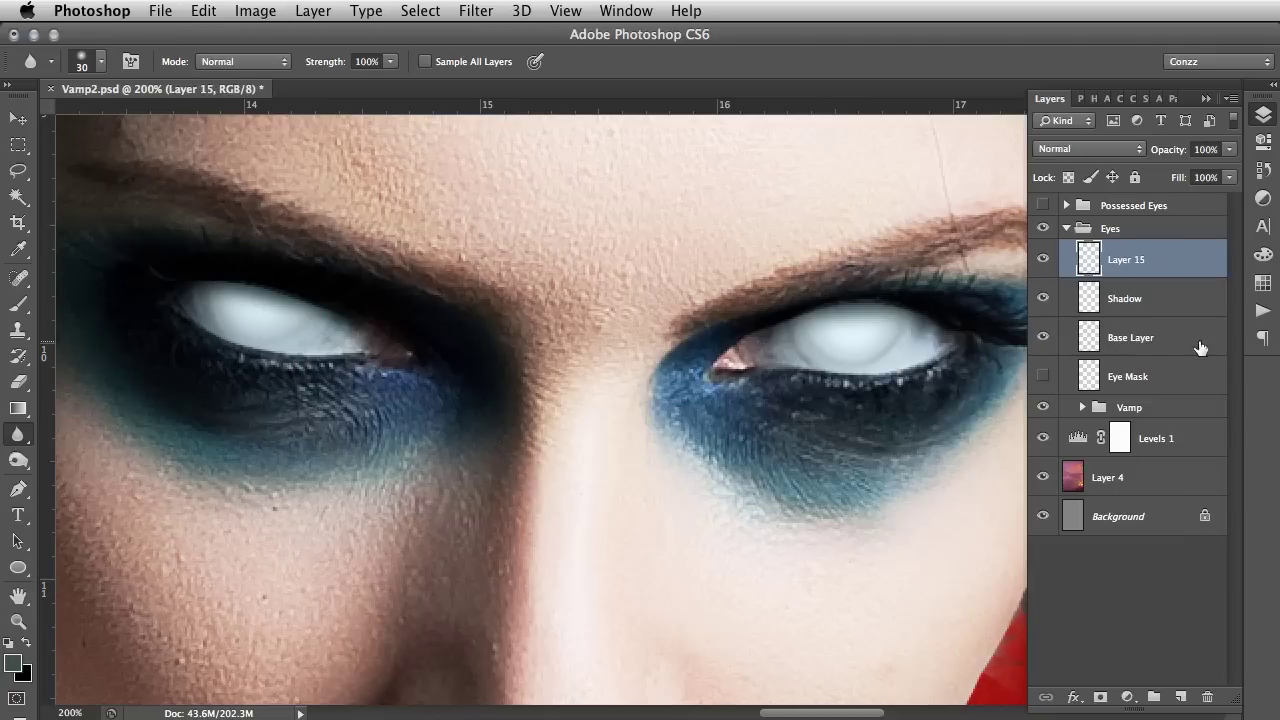
pyautogui.doubleClick(1127, 260)
pyautogui.write('Specular')
pyautogui.press('Return')
# Reset the colours to black and white and swap so white is the foreground
pyautogui.press('d')
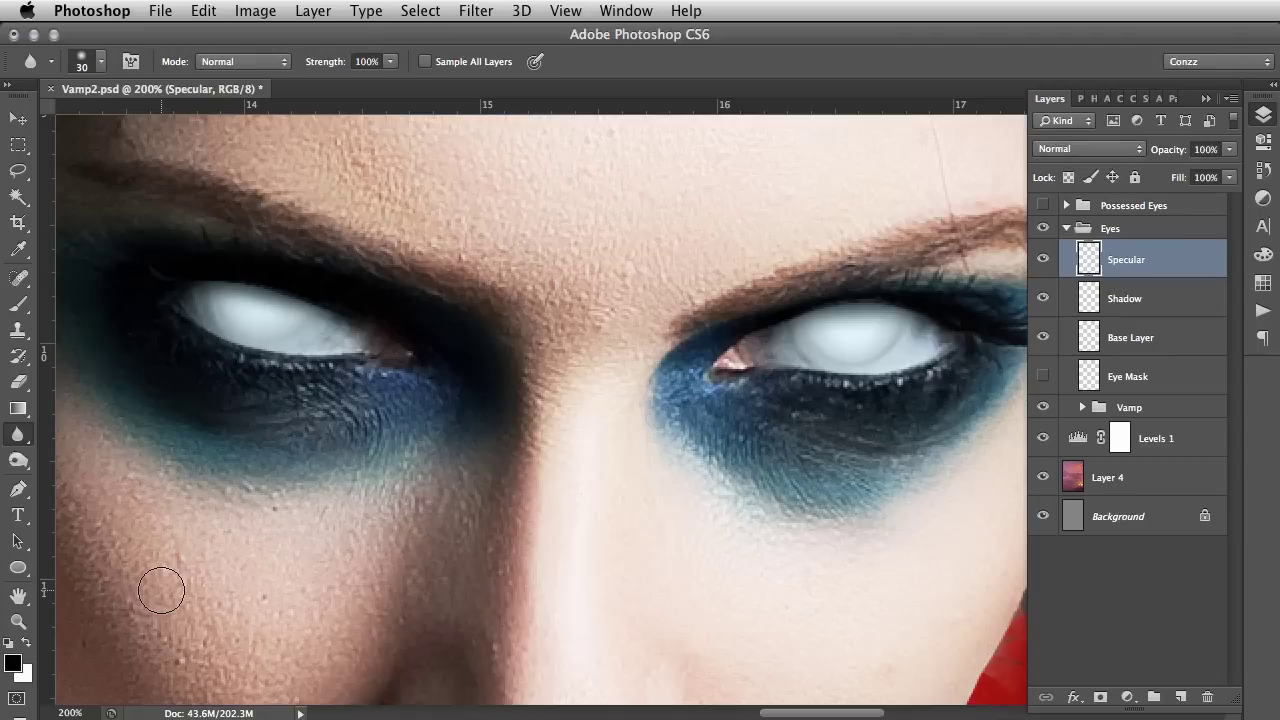
pyautogui.press('x')
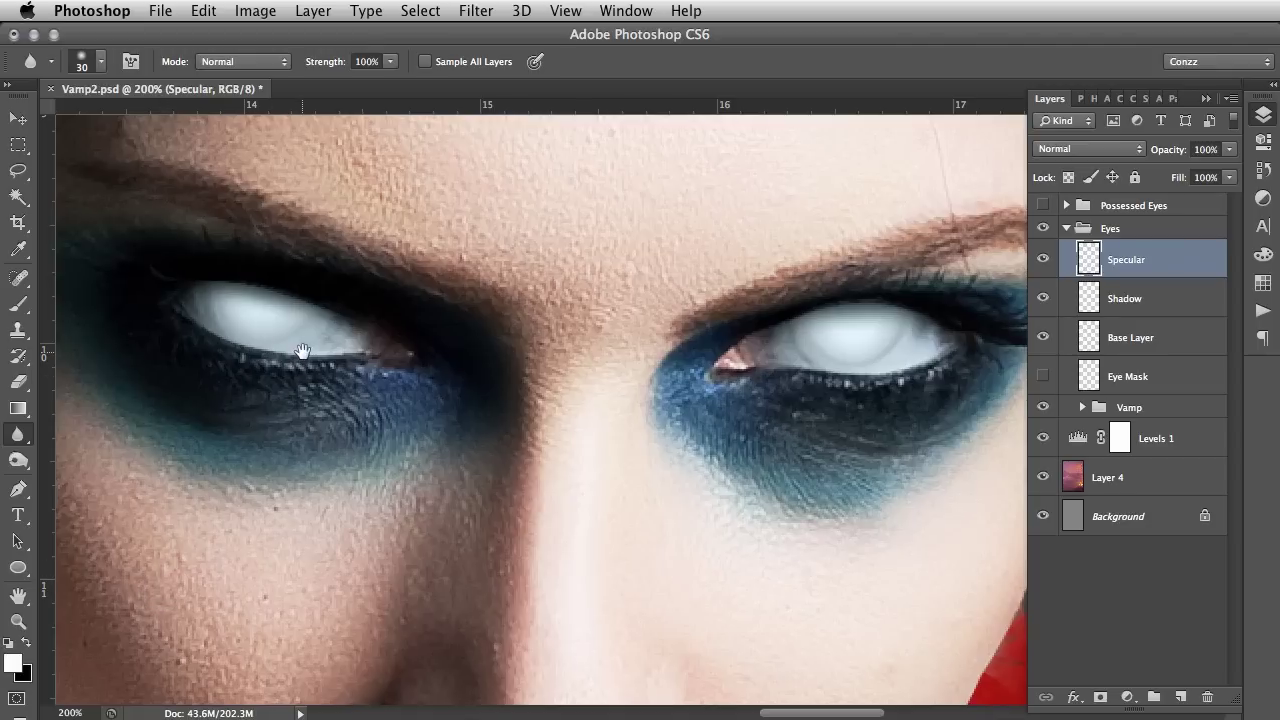
pyautogui.moveTo(310, 381); pyautogui.dragTo(352, 475)
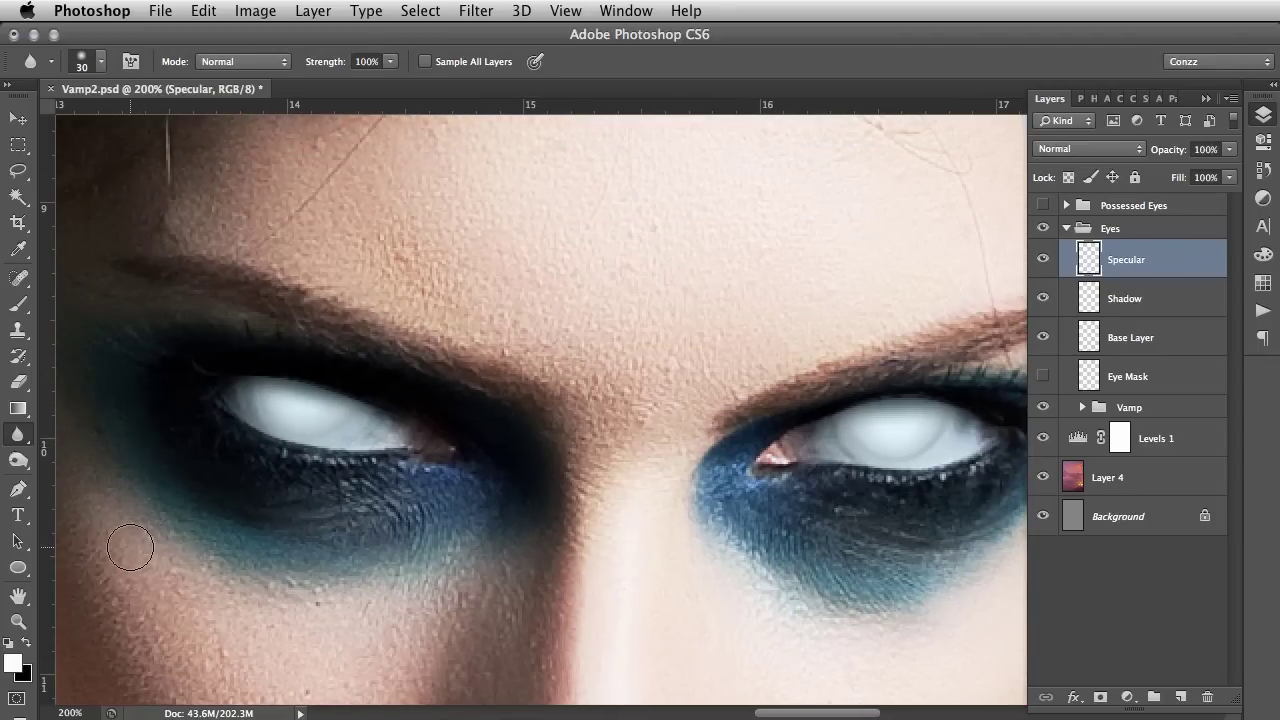
# Select the Ellipse tool and compare the portrait with the Eyes group hidden and shown
pyautogui.press('u')
pyautogui.rightClick(19, 572)
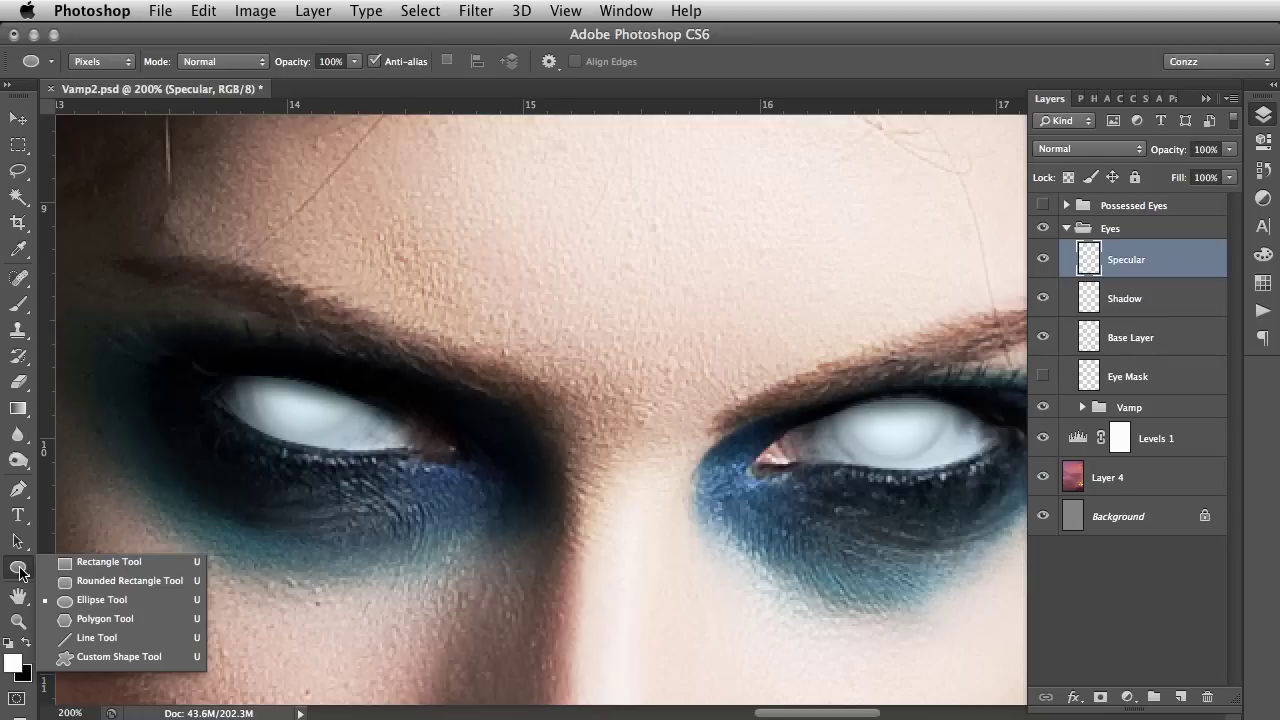
pyautogui.click(66, 596)
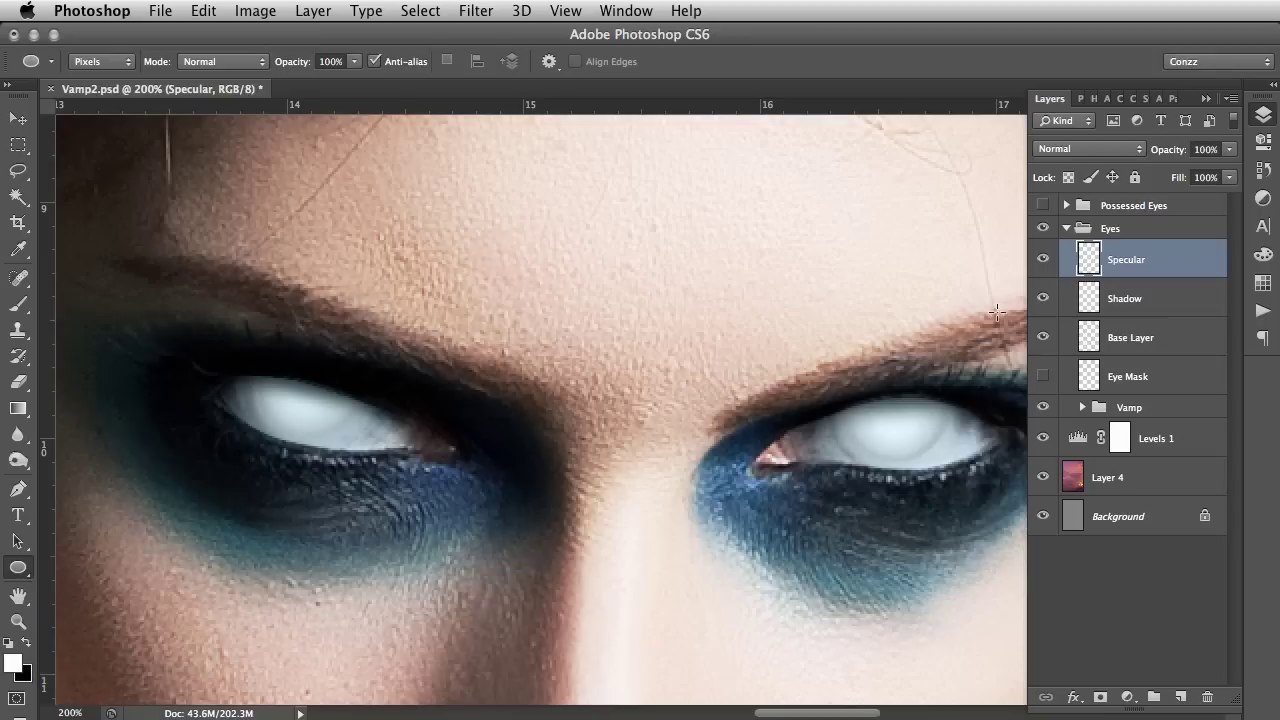
pyautogui.click(1066, 228)
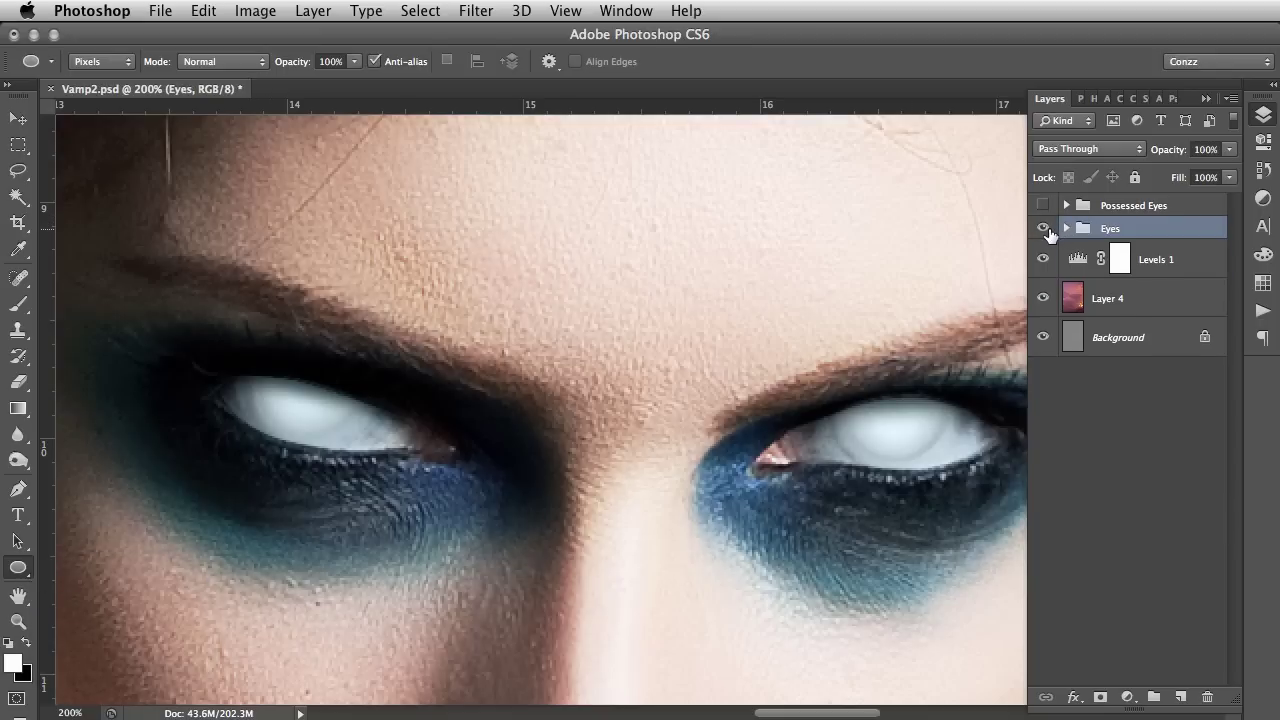
pyautogui.click(1044, 229)
pyautogui.click(1043, 229)
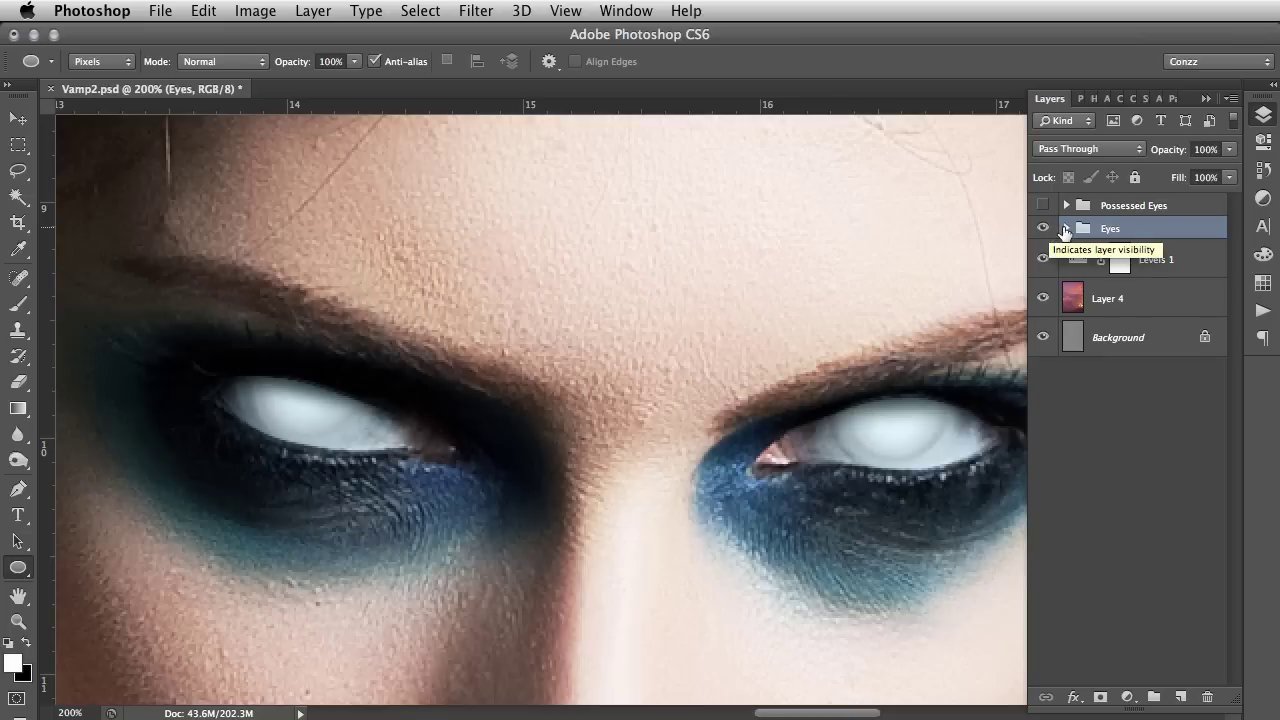
pyautogui.click(1066, 228)
# Move the Vamp group out below the Eyes group, then toggle Eyes visibility to compare
pyautogui.moveTo(1128, 410); pyautogui.dragTo(1115, 258)
pyautogui.click(1067, 251)
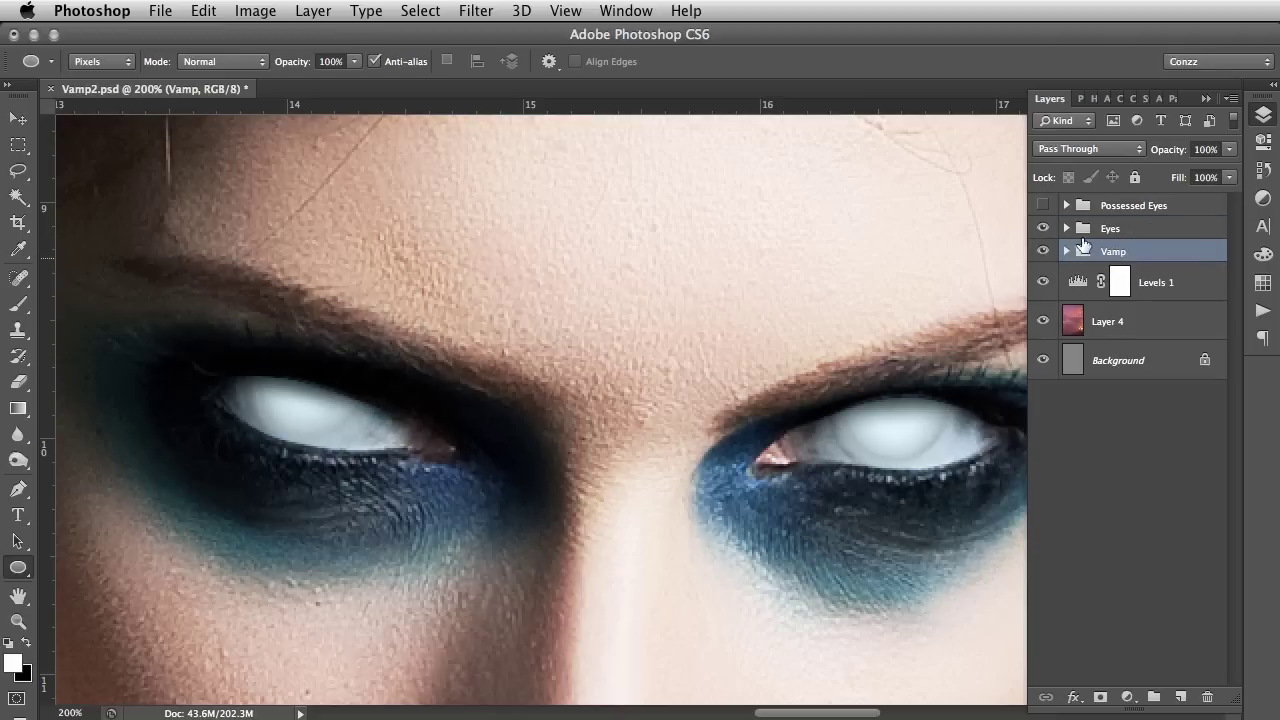
pyautogui.click(1043, 229)
pyautogui.click(1043, 229)
pyautogui.click(1043, 229)
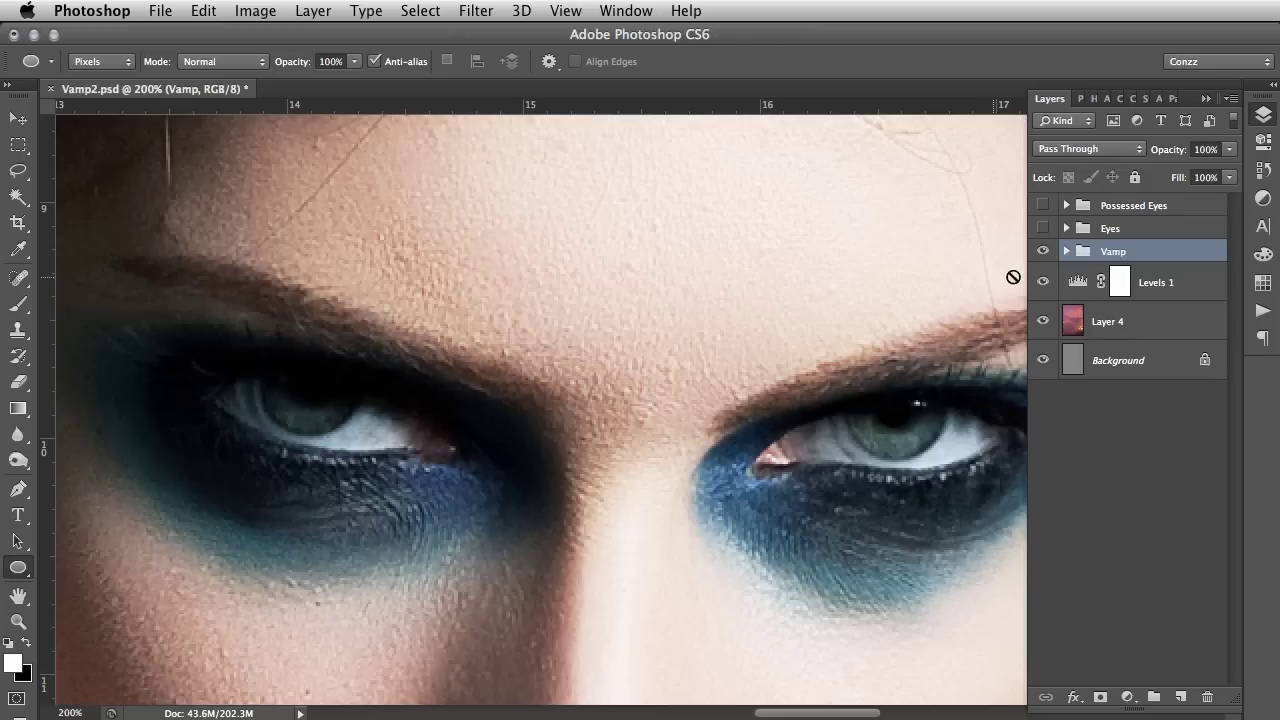
pyautogui.click(1043, 228)
# Select the Specular layer and zoom in on the right eye with the Ellipse tool ready
pyautogui.click(1067, 229)
pyautogui.click(1128, 259)
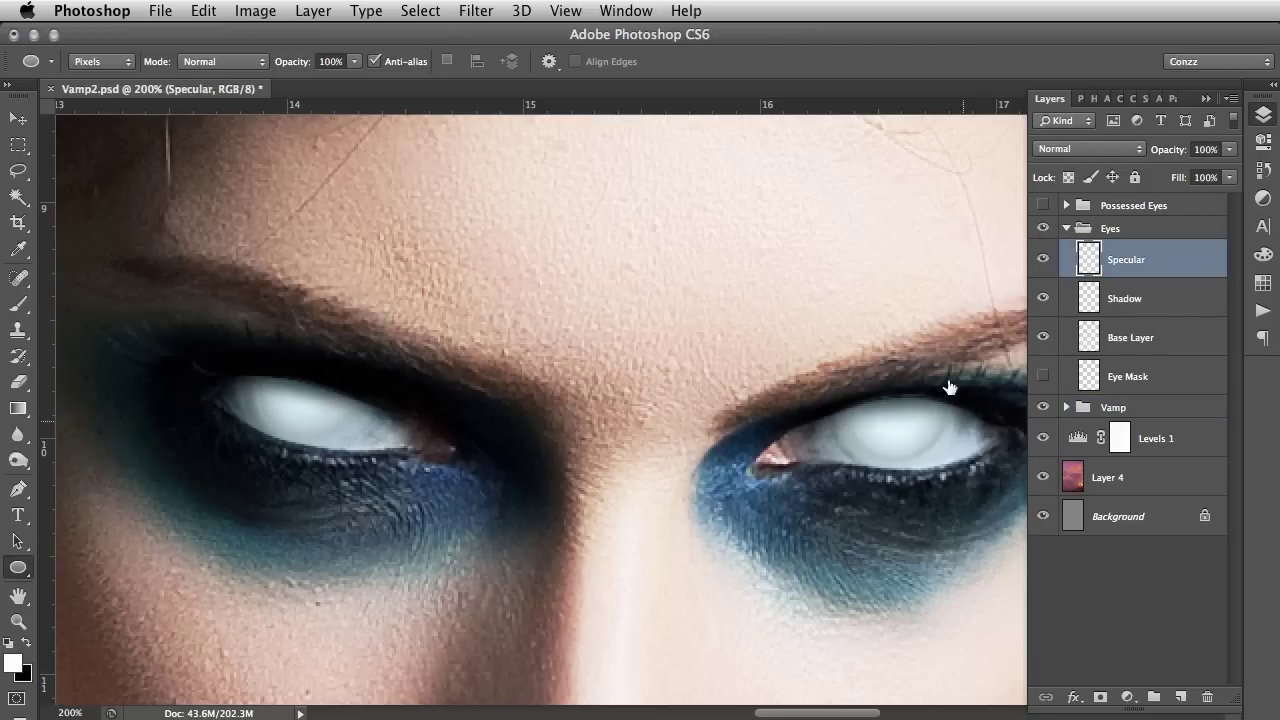
pyautogui.click(22, 624)
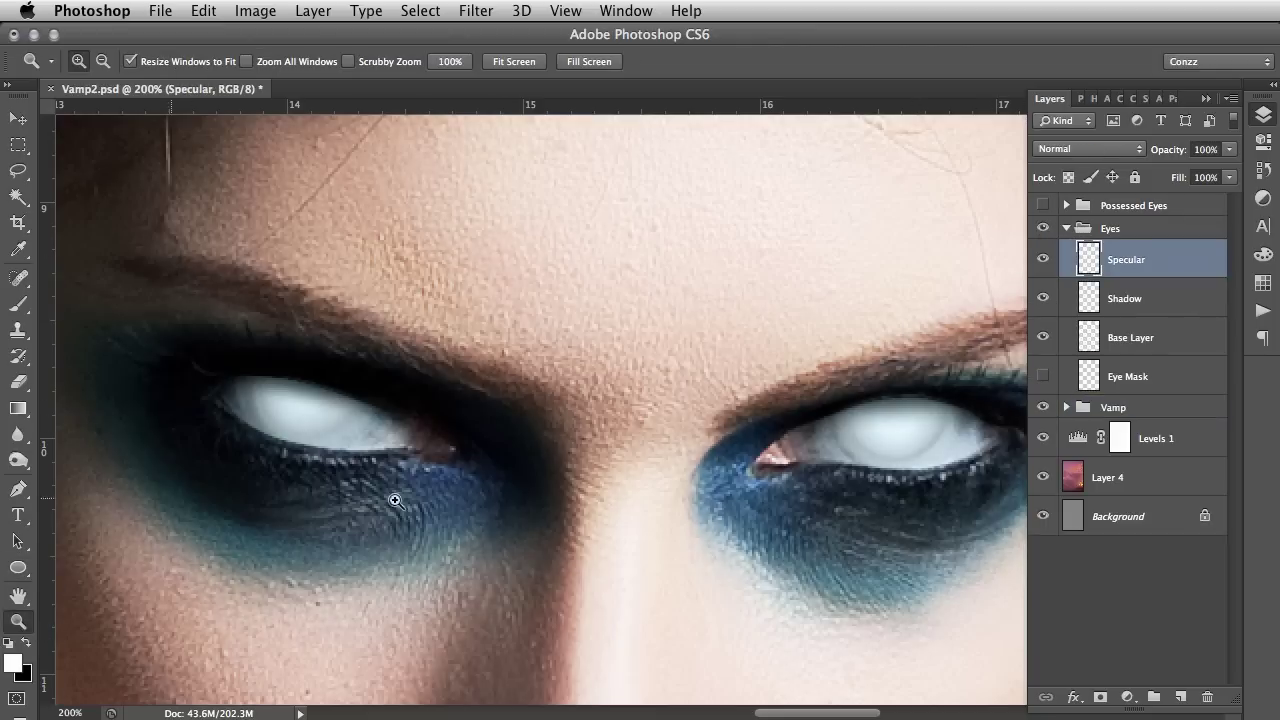
pyautogui.click(966, 408)
pyautogui.click(918, 407)
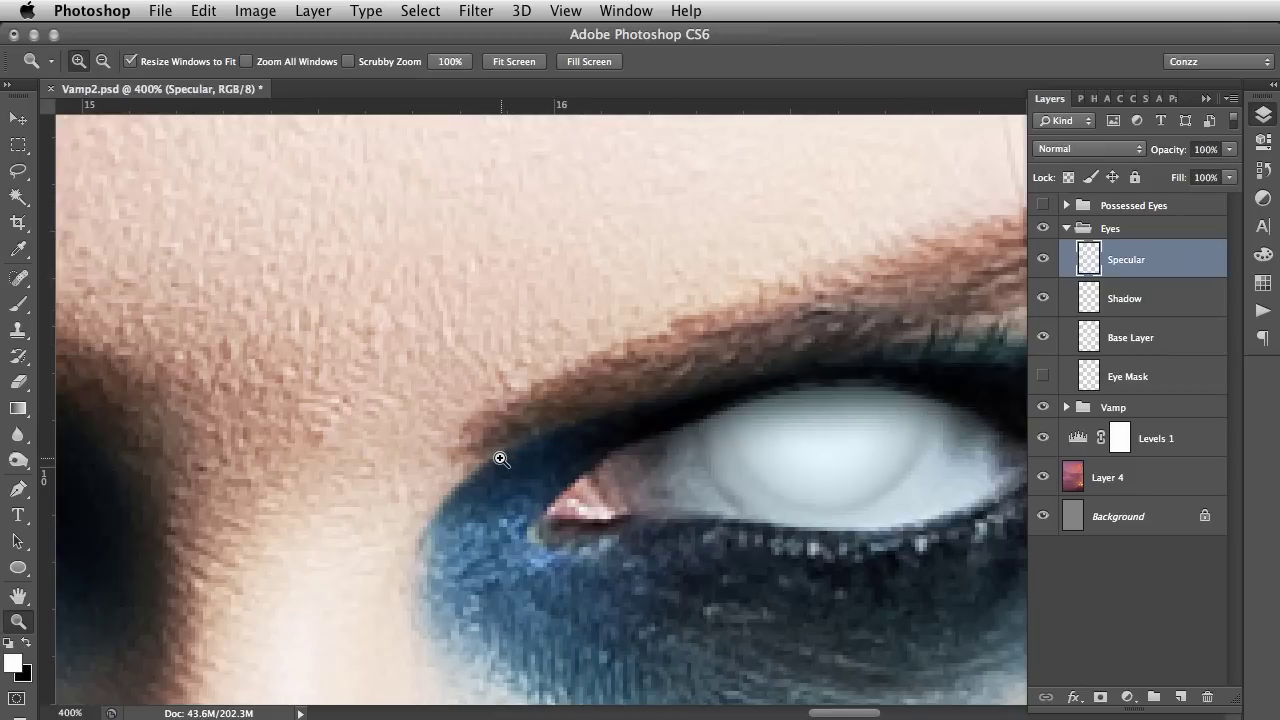
pyautogui.press('u')
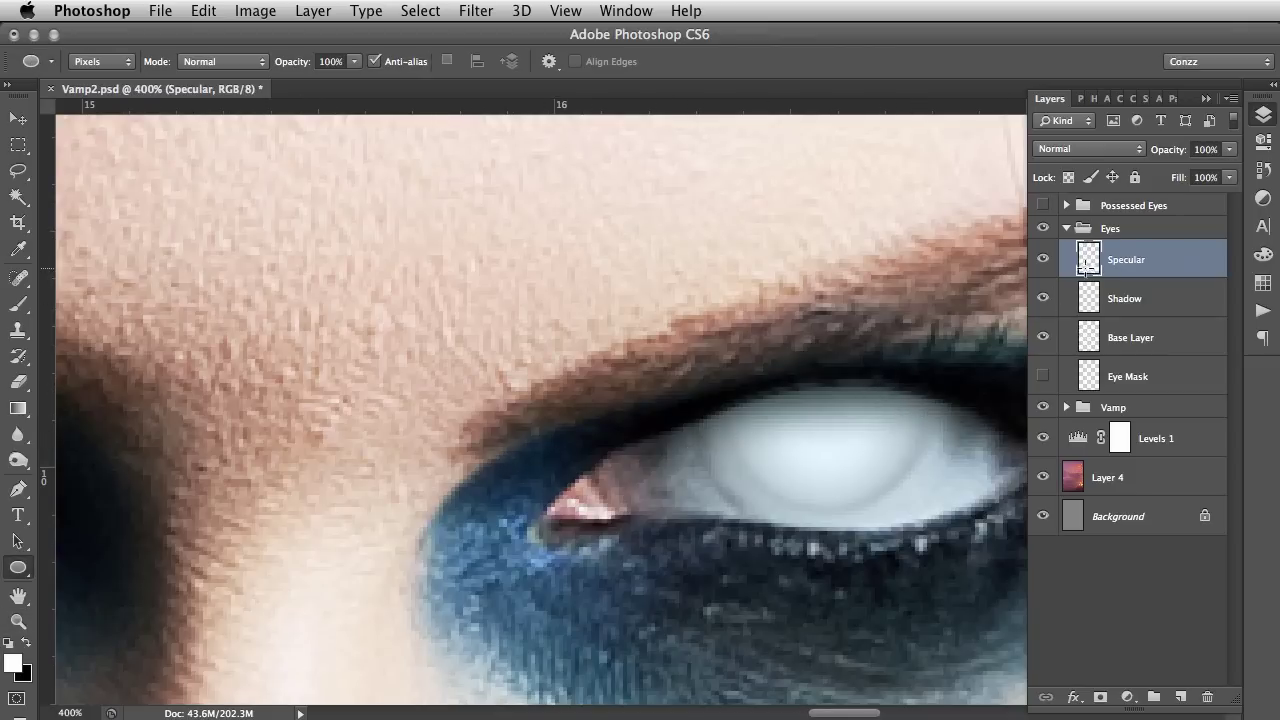
pyautogui.click(1043, 229)
pyautogui.click(1043, 229)
# Draw a tiny white ellipse highlight at the top of the right eye, then zoom out to check
pyautogui.moveTo(867, 391); pyautogui.dragTo(866, 417)
pyautogui.click(18, 621)
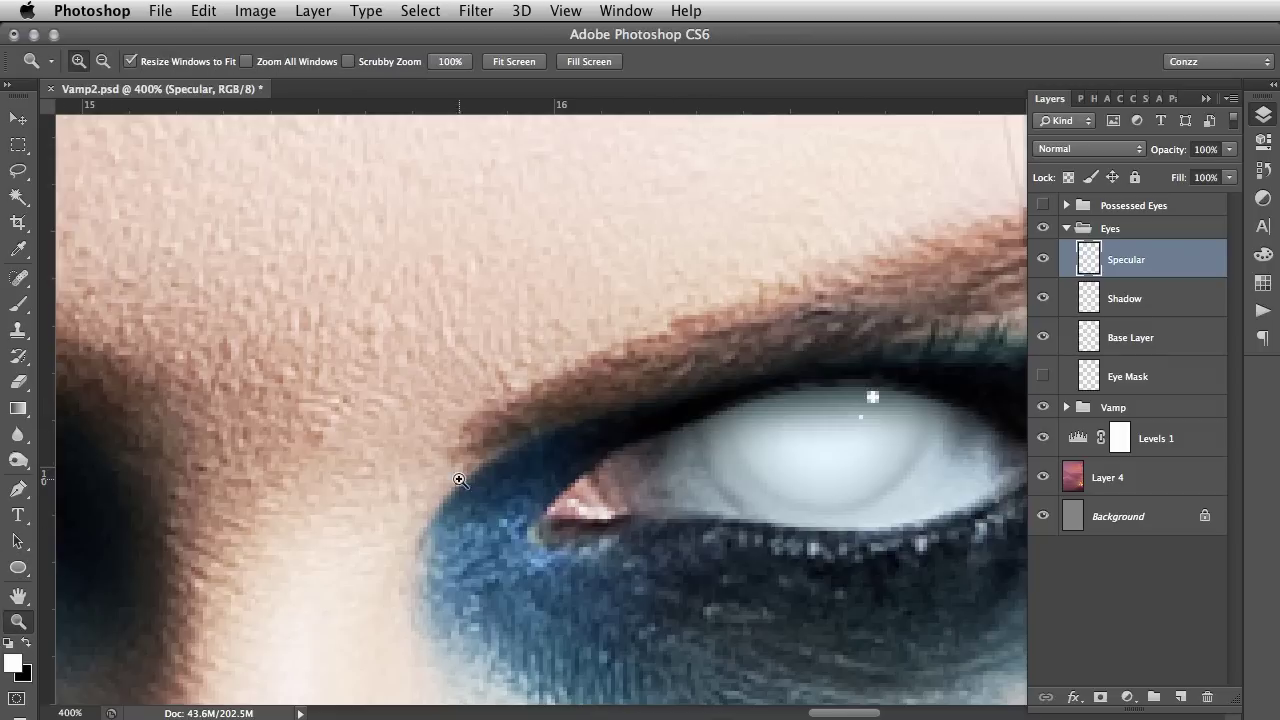
pyautogui.rightClick(588, 462)
pyautogui.scroll(-3, 641, 413)
pyautogui.scroll(-8, 641, 413)
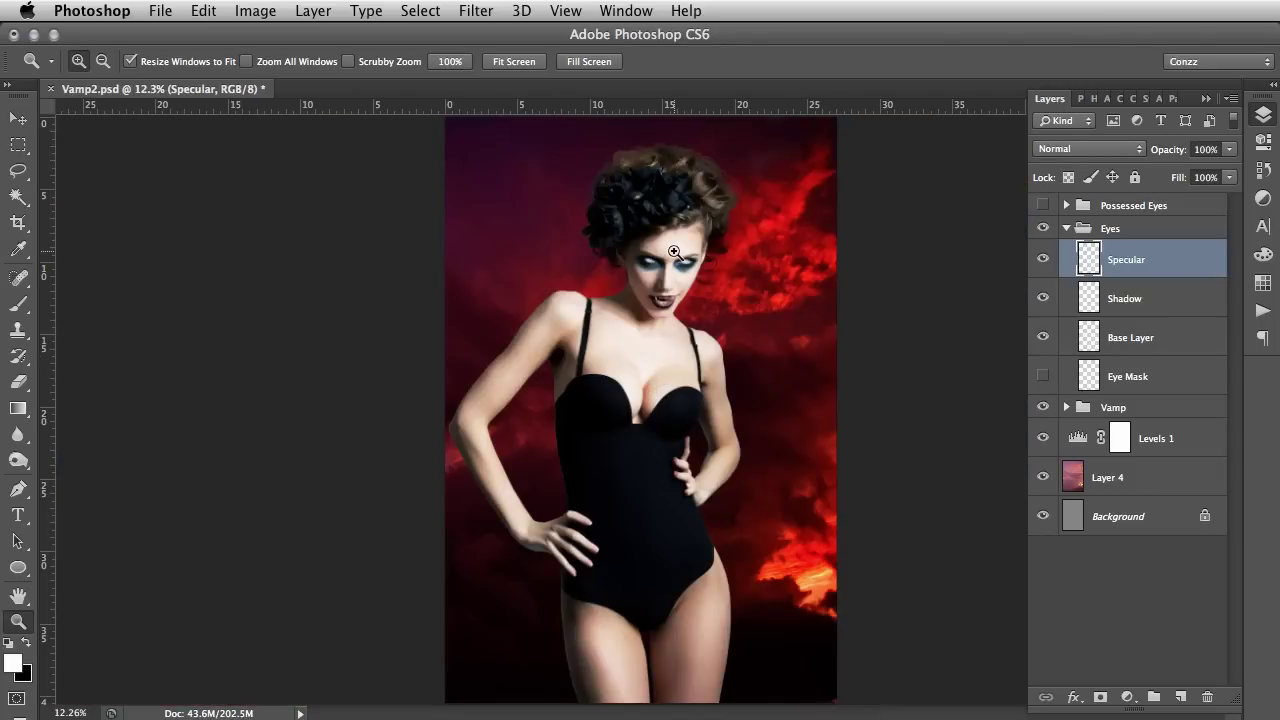
pyautogui.scroll(2, 674, 252)
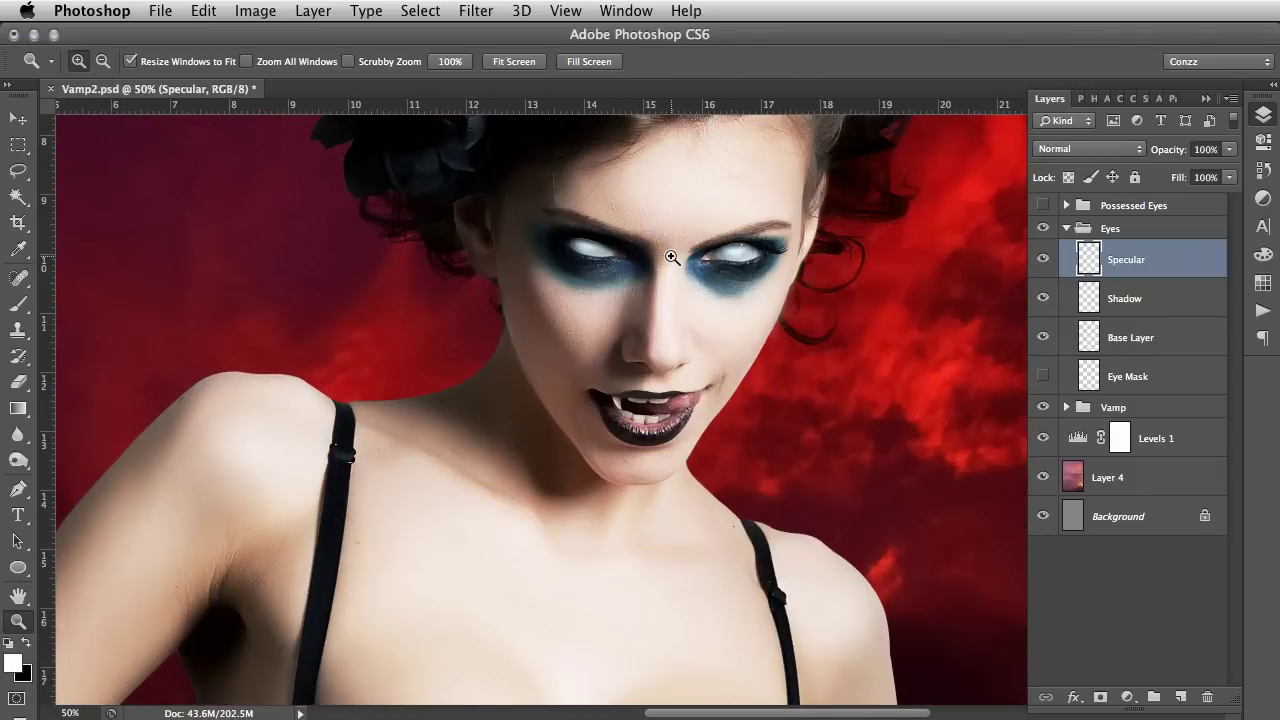
pyautogui.scroll(2, 672, 255)
pyautogui.scroll(2, 685, 244)
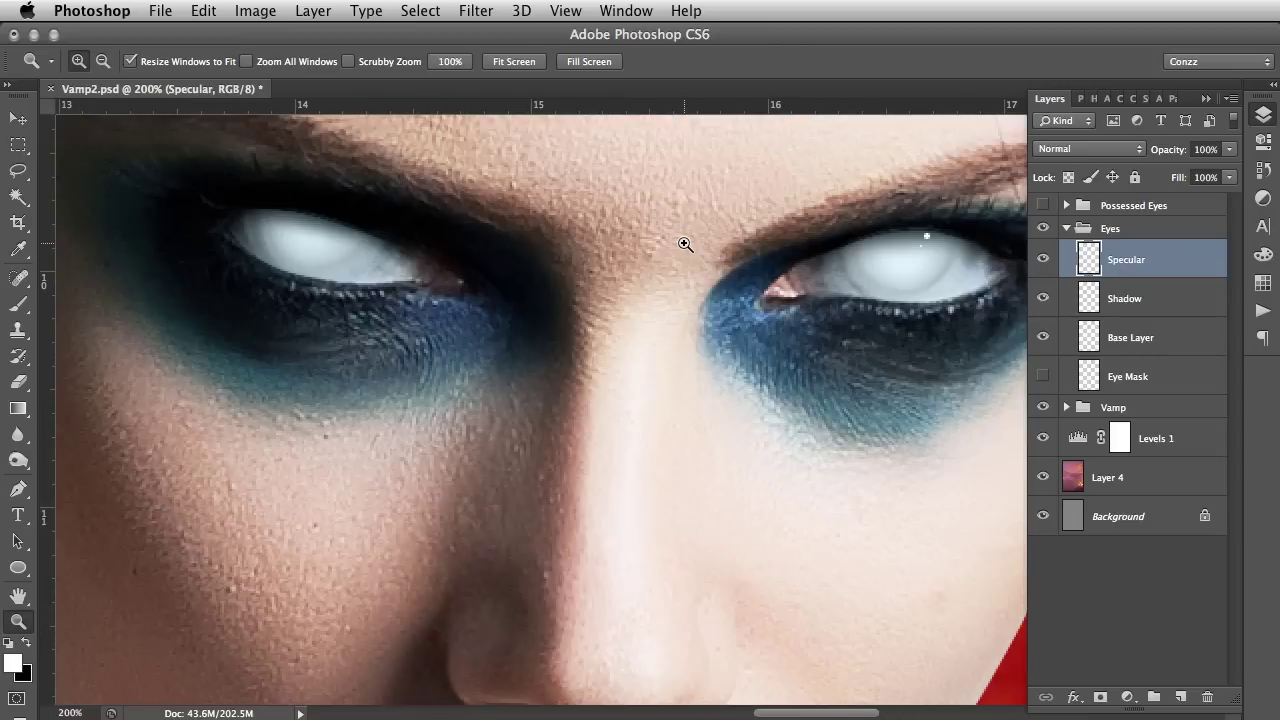
# Nudge the highlight dot, copy it onto the left eye, and merge it into the Specular layer
pyautogui.press('v')
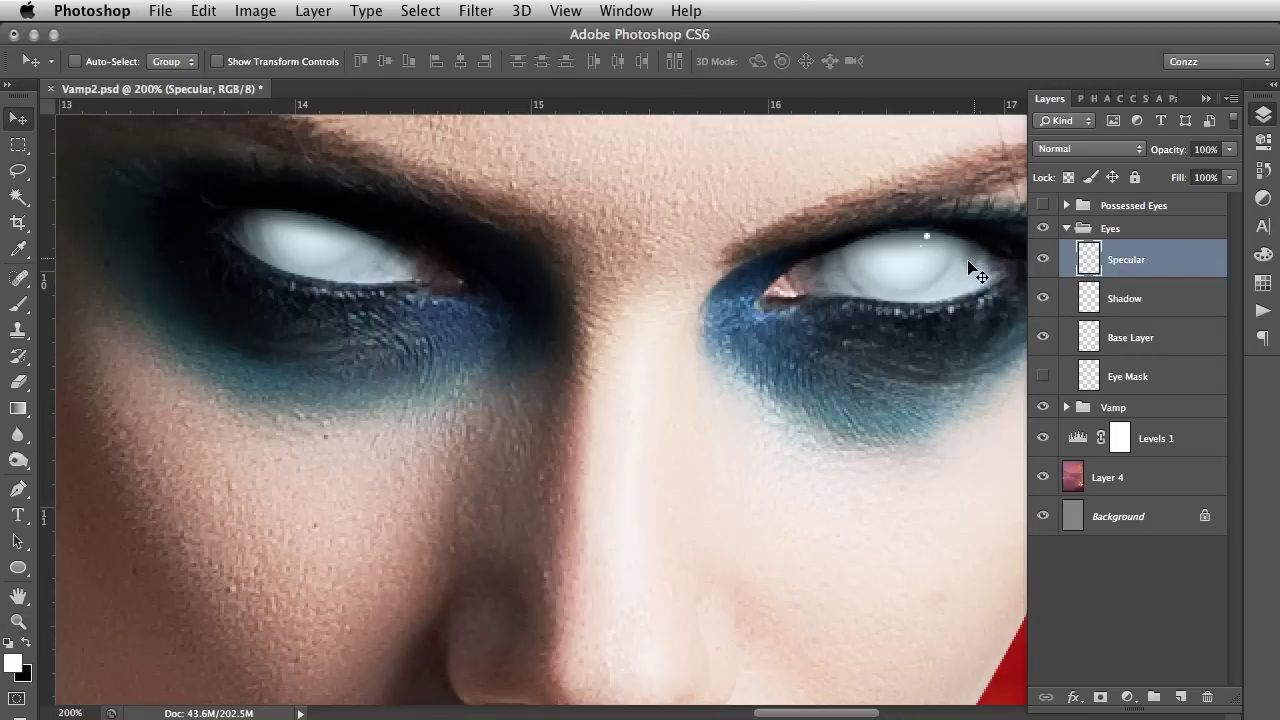
pyautogui.moveTo(950, 262); pyautogui.dragTo(966, 264)
pyautogui.hotkey('ctrl', 'j')
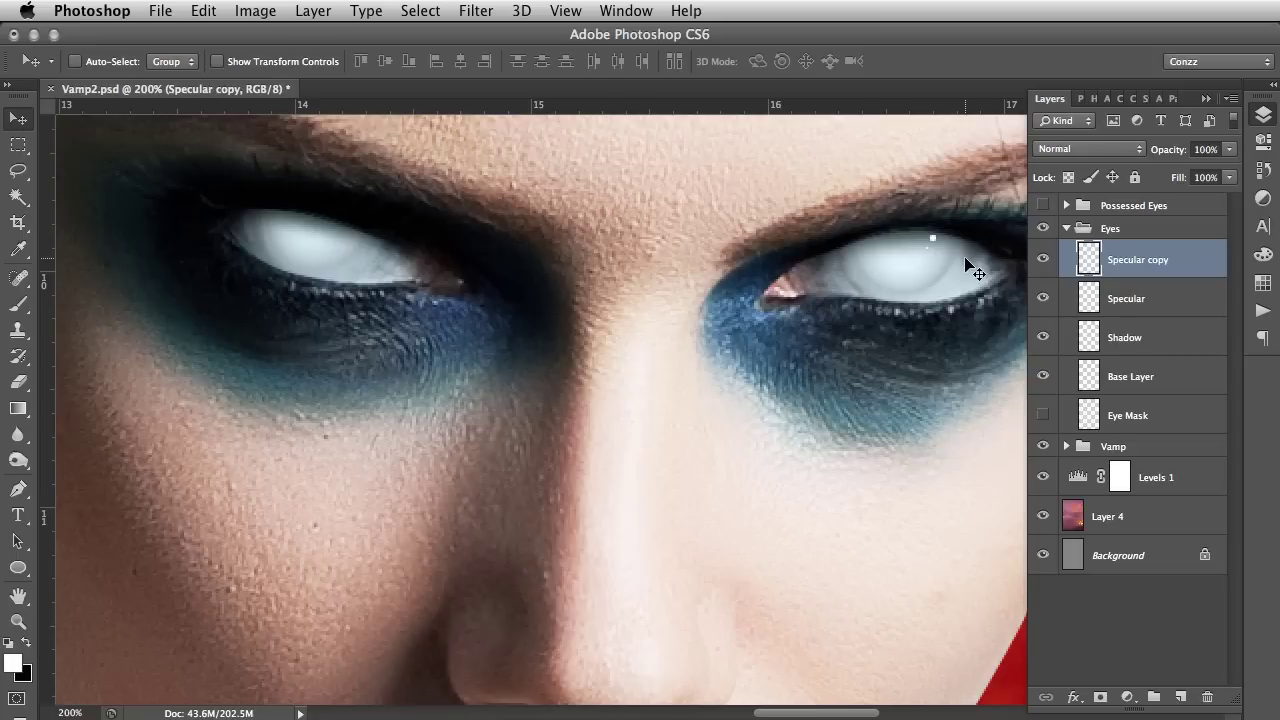
pyautogui.moveTo(939, 262); pyautogui.dragTo(369, 253)
pyautogui.press('super+e')
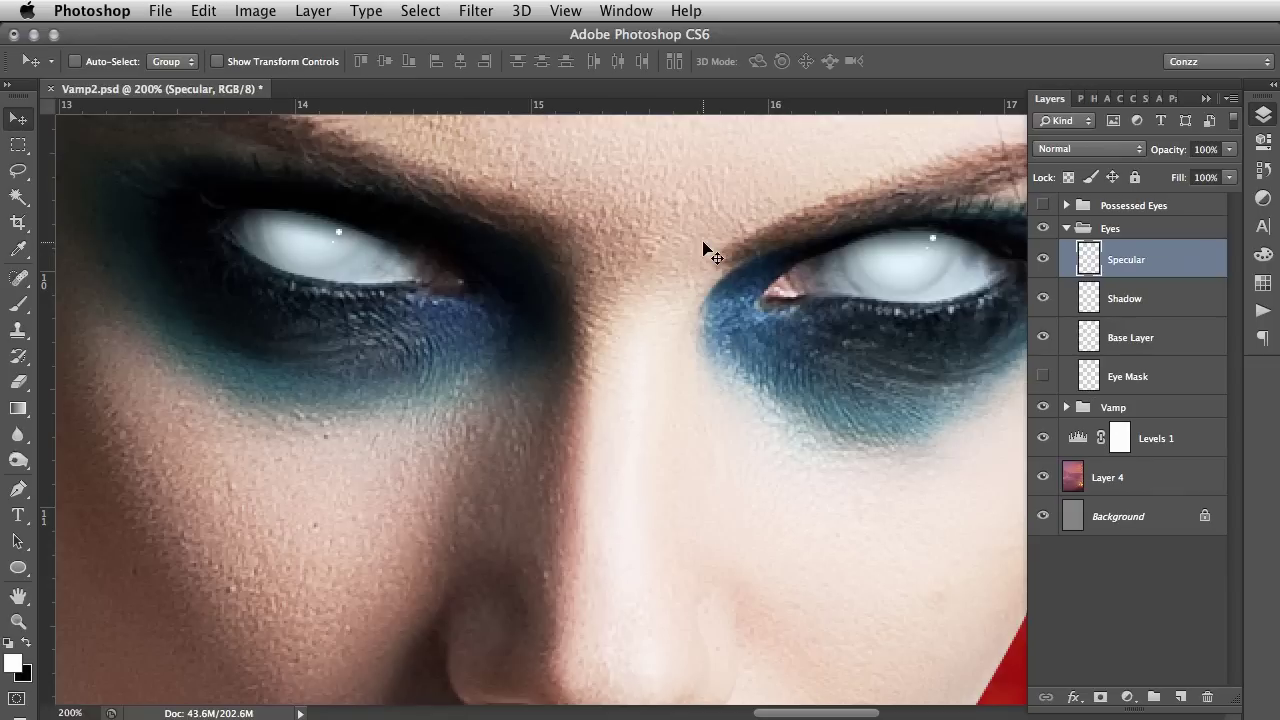
pyautogui.click(1040, 260)
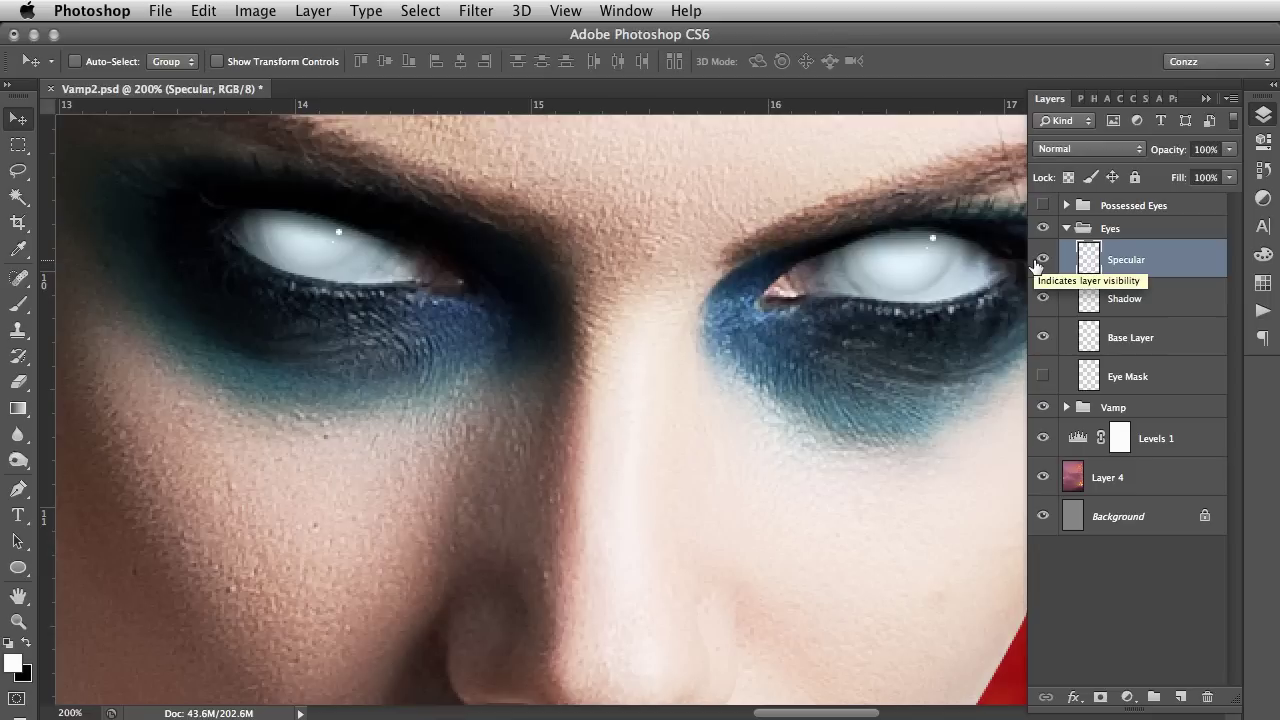
# Duplicate the Specular layer and apply a 0.7-pixel Gaussian Blur to the copy
pyautogui.press('super+j')
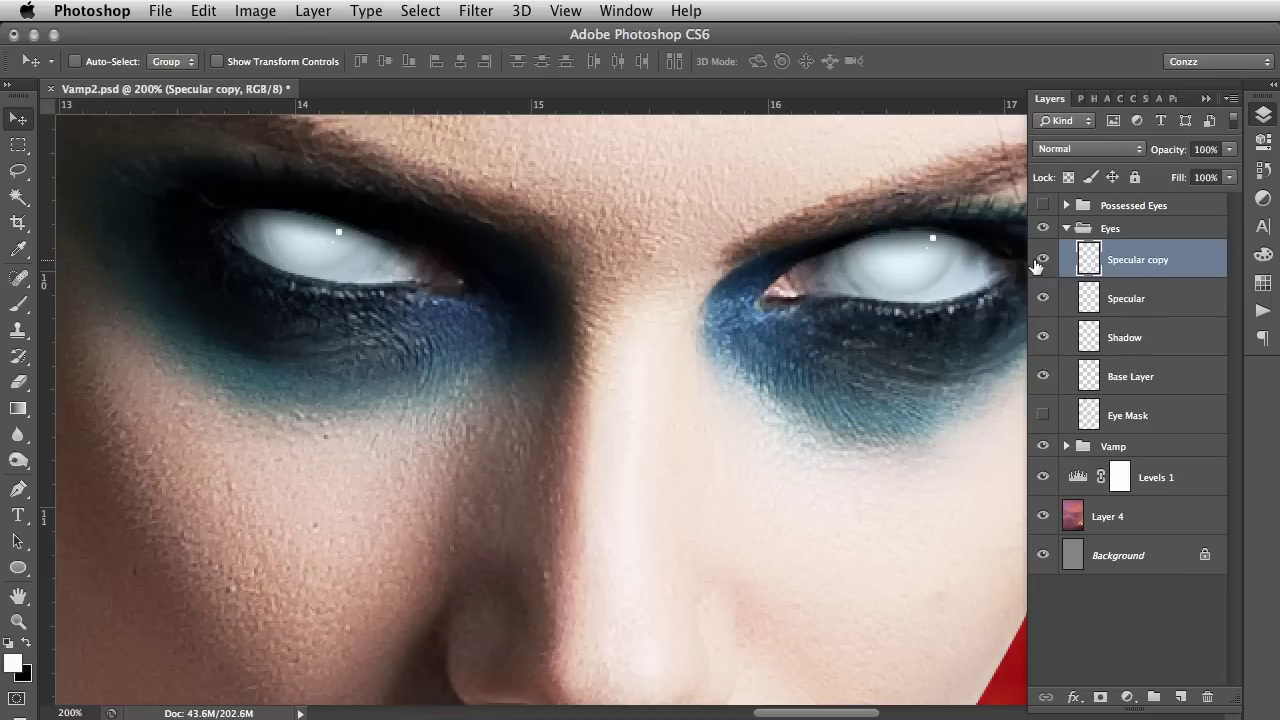
pyautogui.click(475, 12)
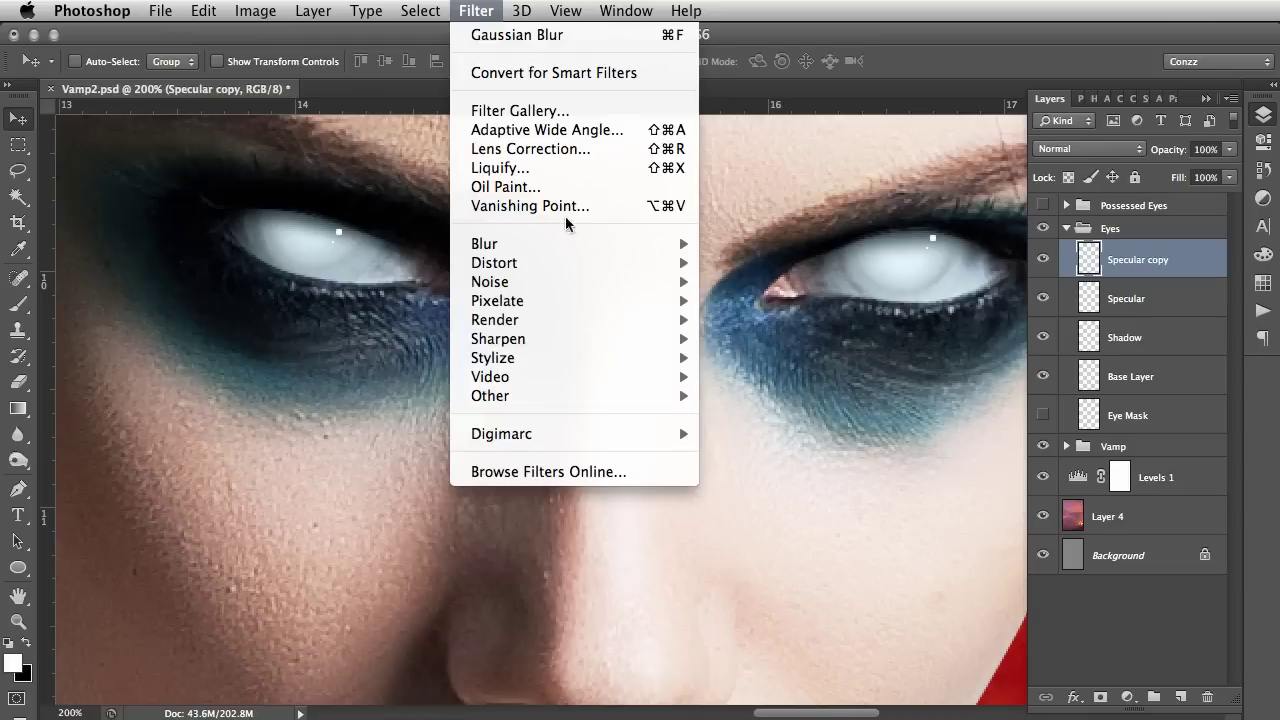
pyautogui.moveTo(575, 245)
pyautogui.click(799, 394)
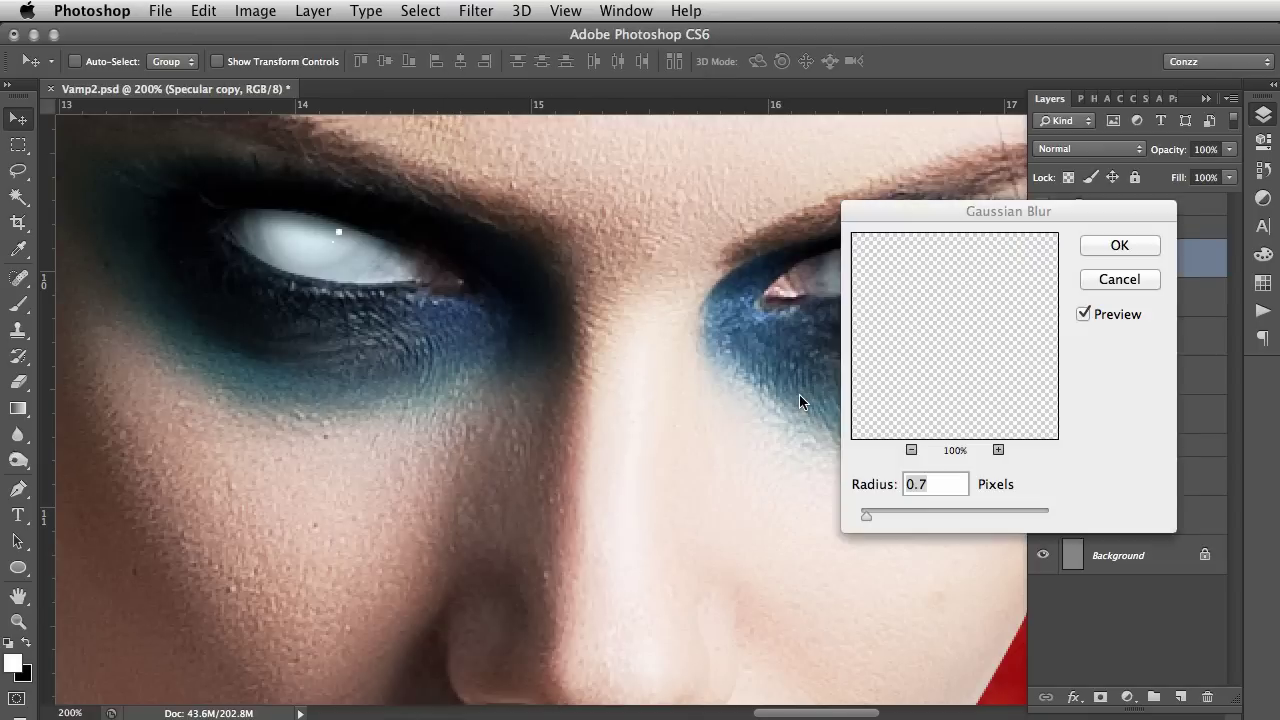
pyautogui.moveTo(981, 222); pyautogui.dragTo(662, 277)
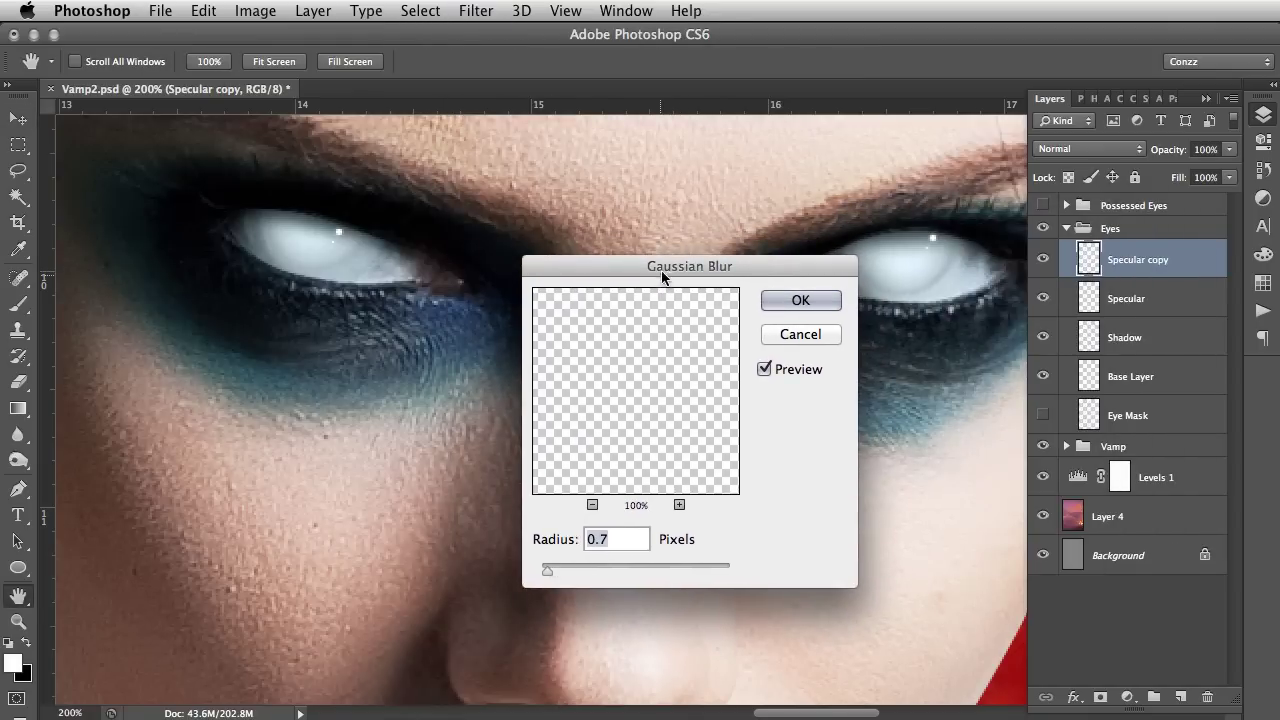
pyautogui.click(797, 302)
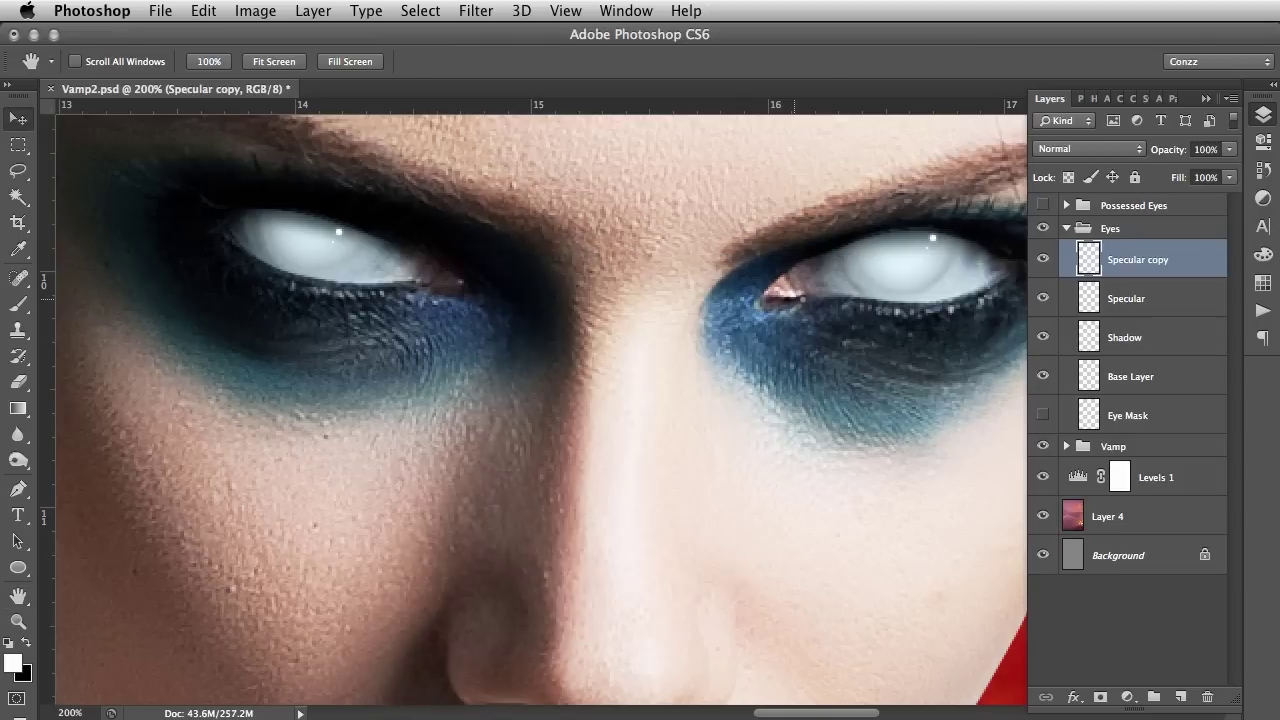
# Zoom in on the left eye's highlight, undo the Specular copy layer, and fit the image on screen
pyautogui.click(18, 622)
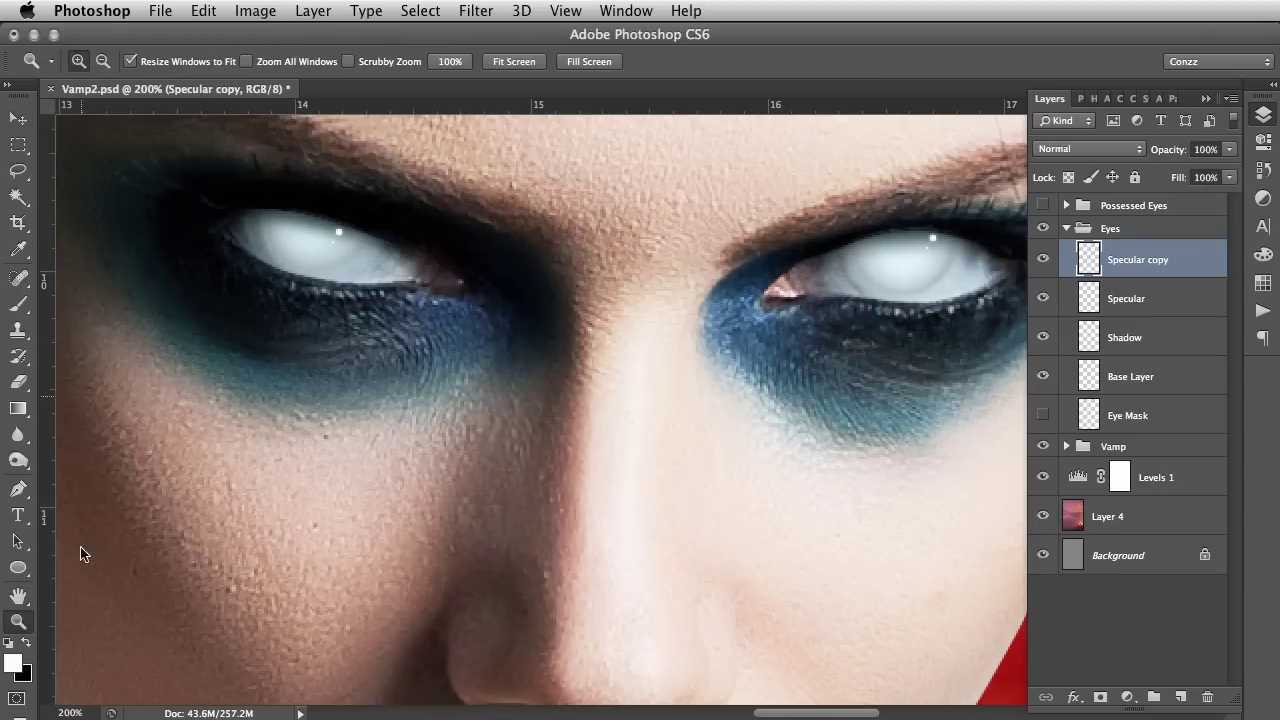
pyautogui.click(327, 252)
pyautogui.click(376, 238)
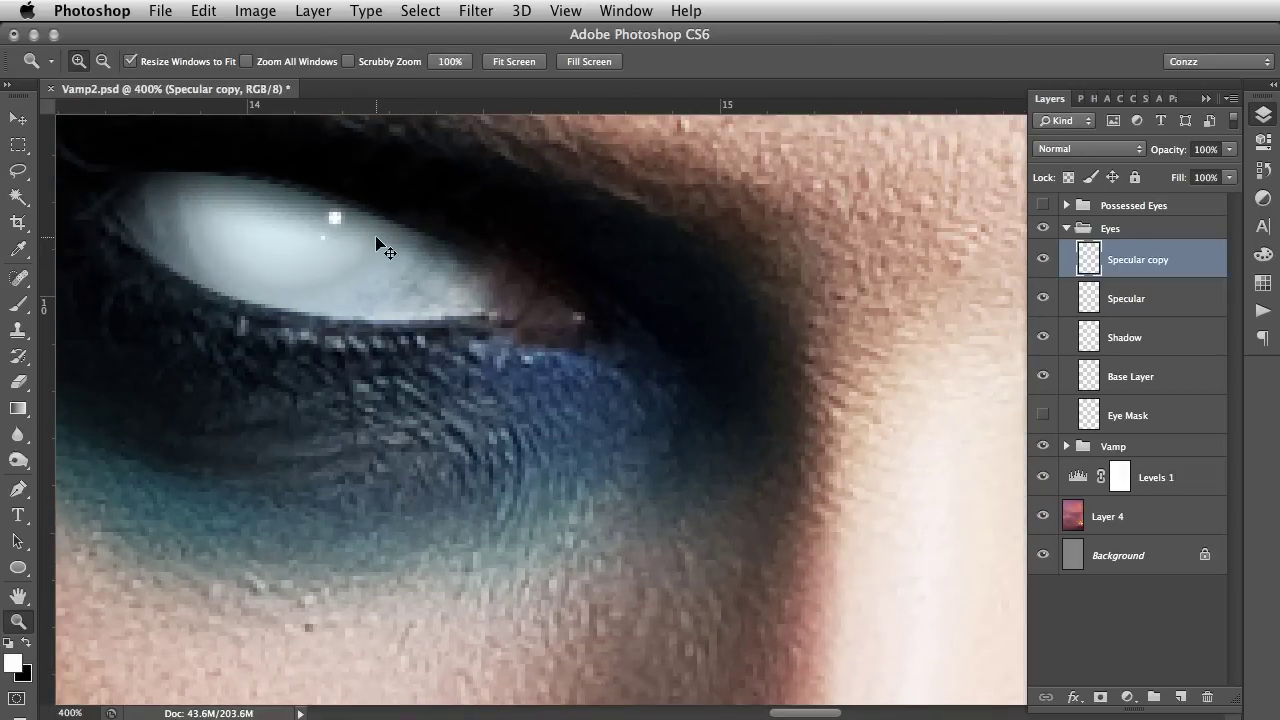
pyautogui.hotkey('ctrl', 'z')
pyautogui.rightClick(389, 276)
pyautogui.press('Escape')
pyautogui.hotkey('ctrl', '0')
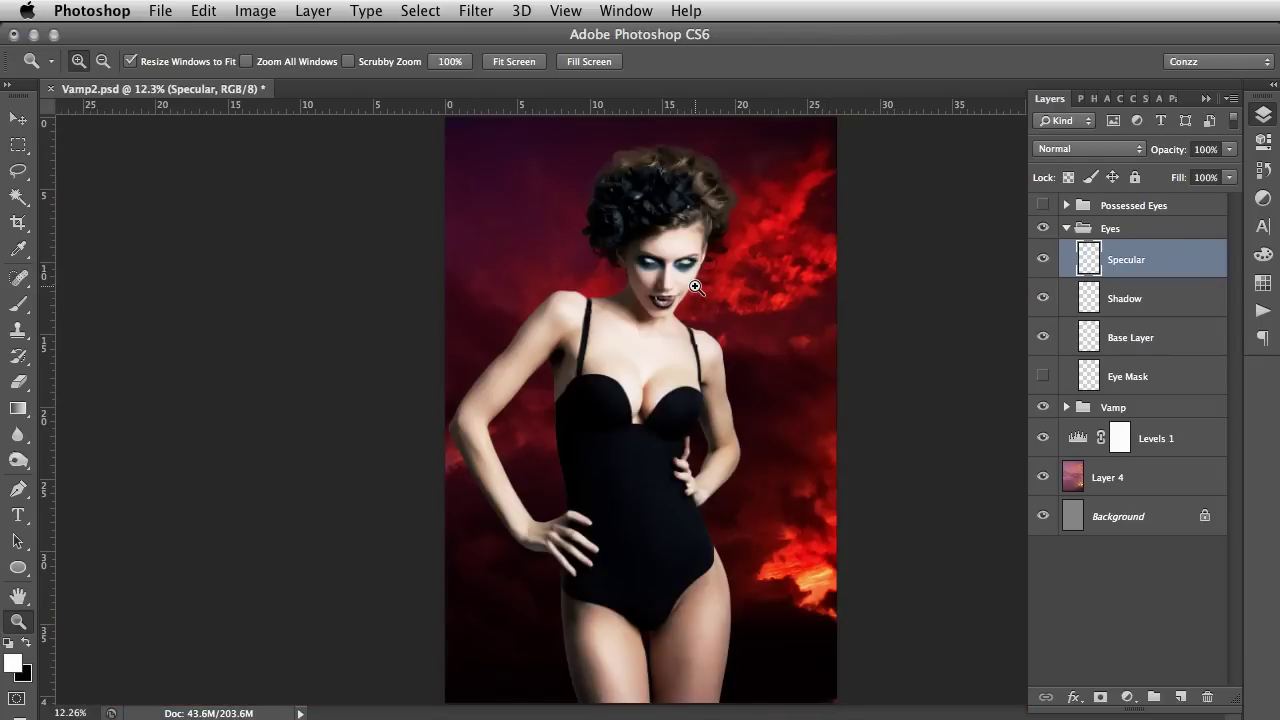
# Frame the face, collapse the Eyes group, toggle its visibility to compare, and zoom to 100%
pyautogui.click(695, 287)
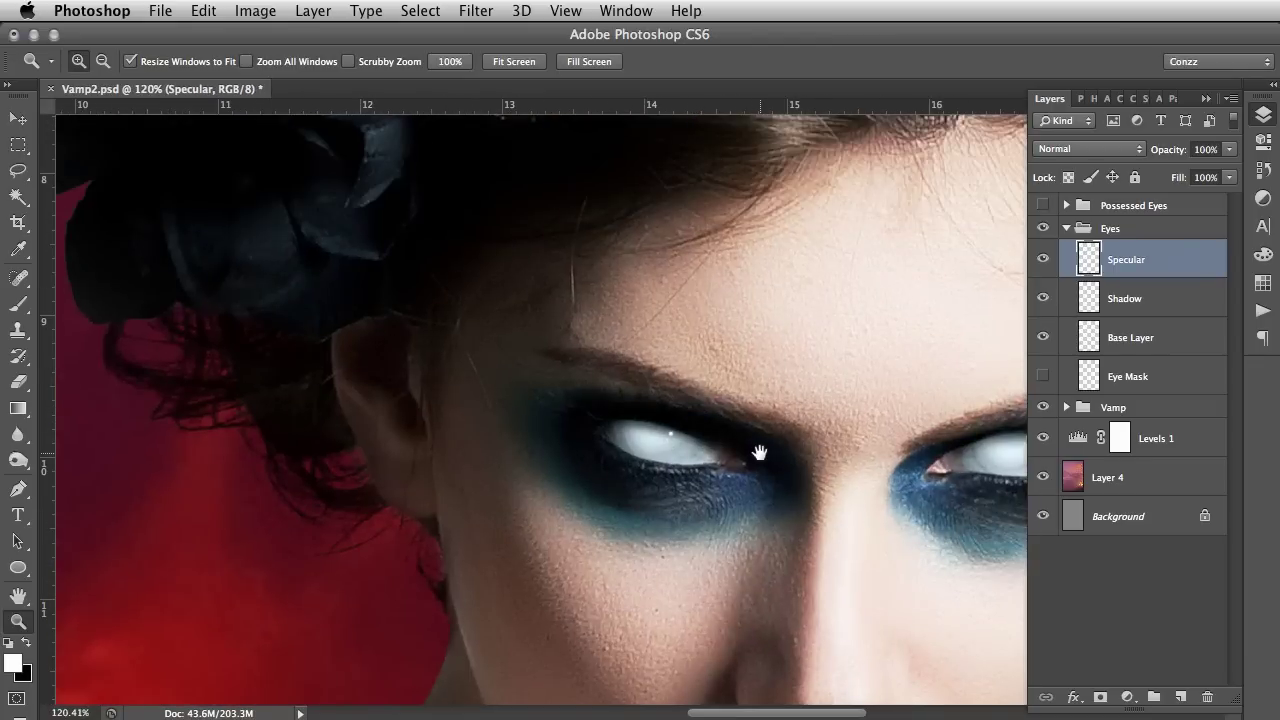
pyautogui.moveTo(766, 446); pyautogui.dragTo(467, 264)
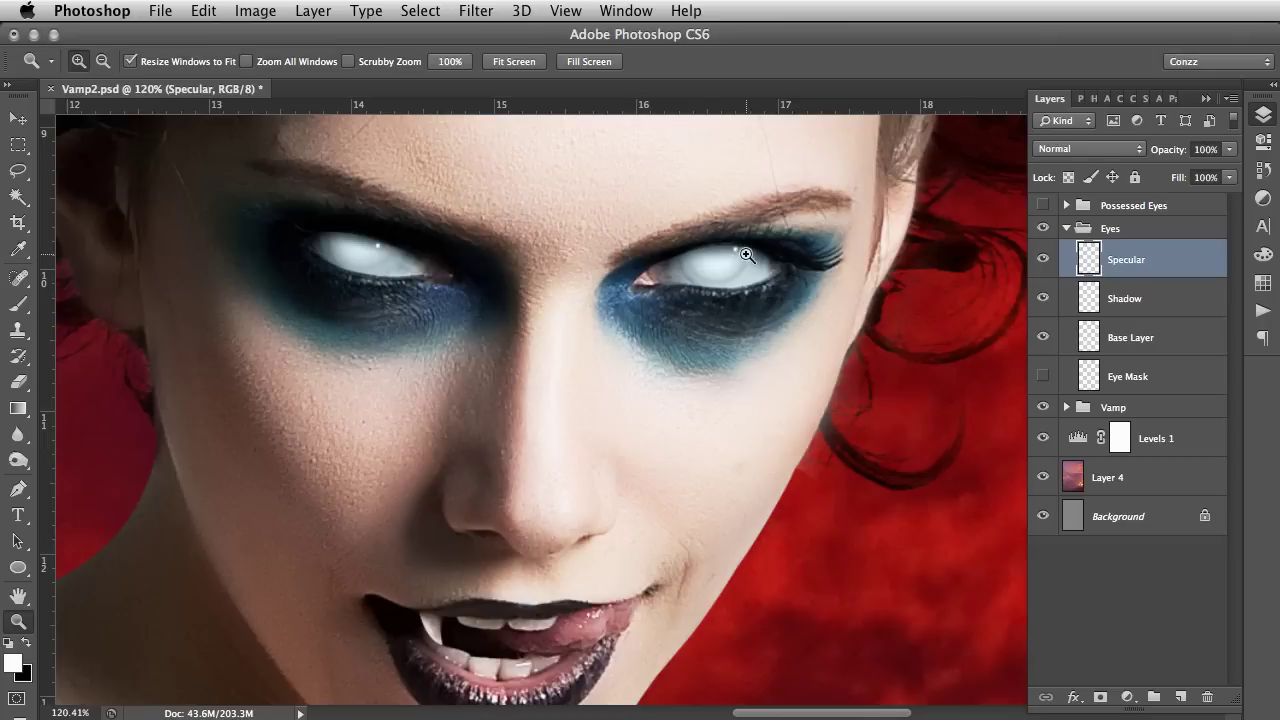
pyautogui.click(1065, 229)
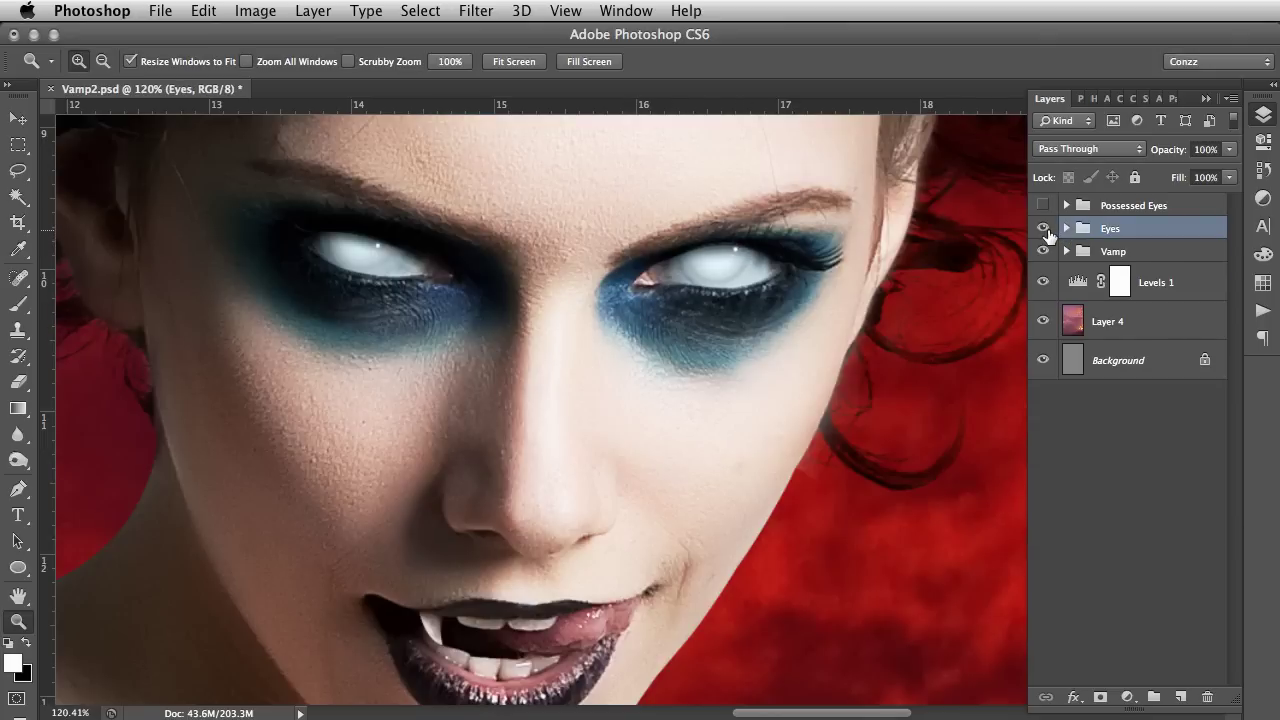
pyautogui.click(1043, 229)
pyautogui.click(1043, 229)
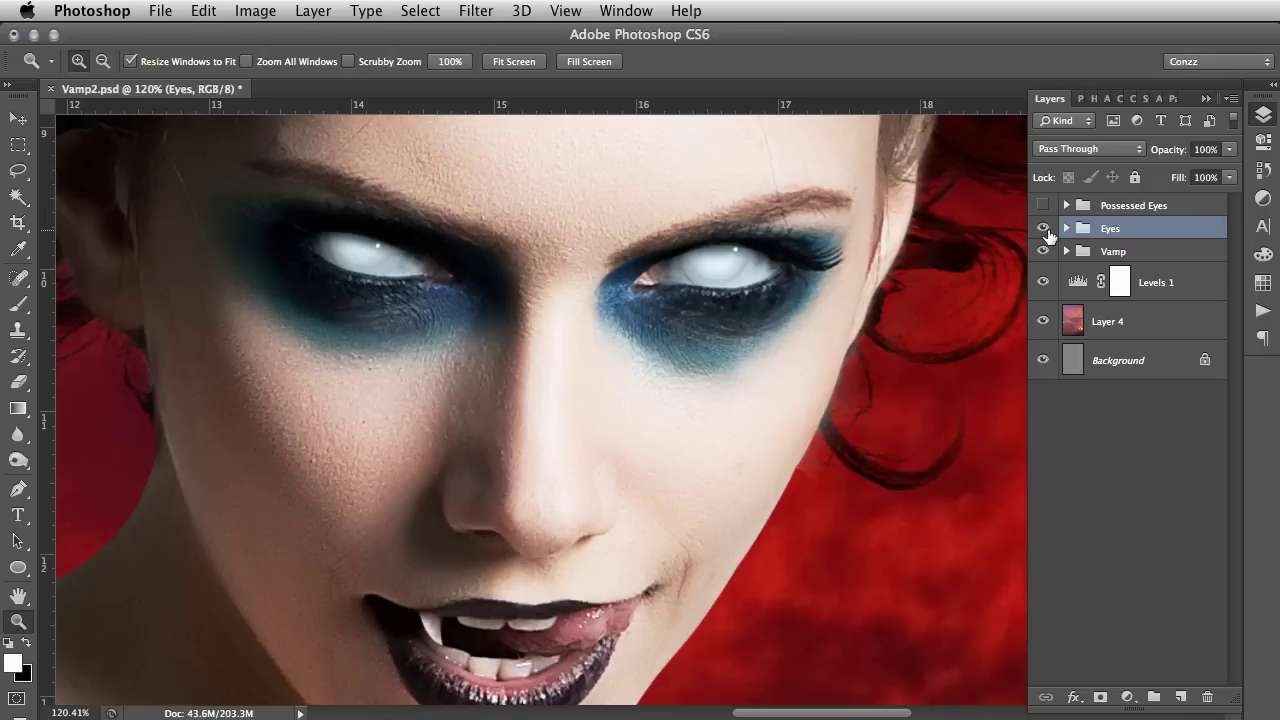
pyautogui.rightClick(692, 246)
pyautogui.click(742, 341)
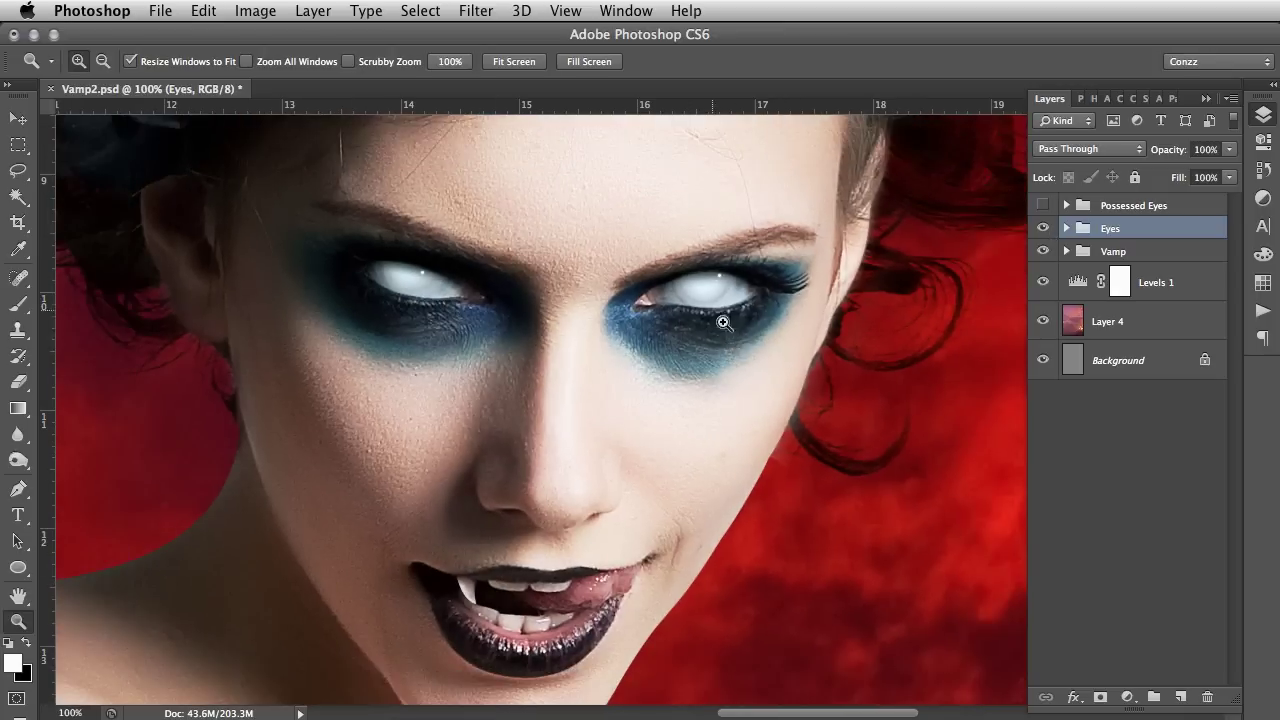
pyautogui.scroll(-2, 621, 331)
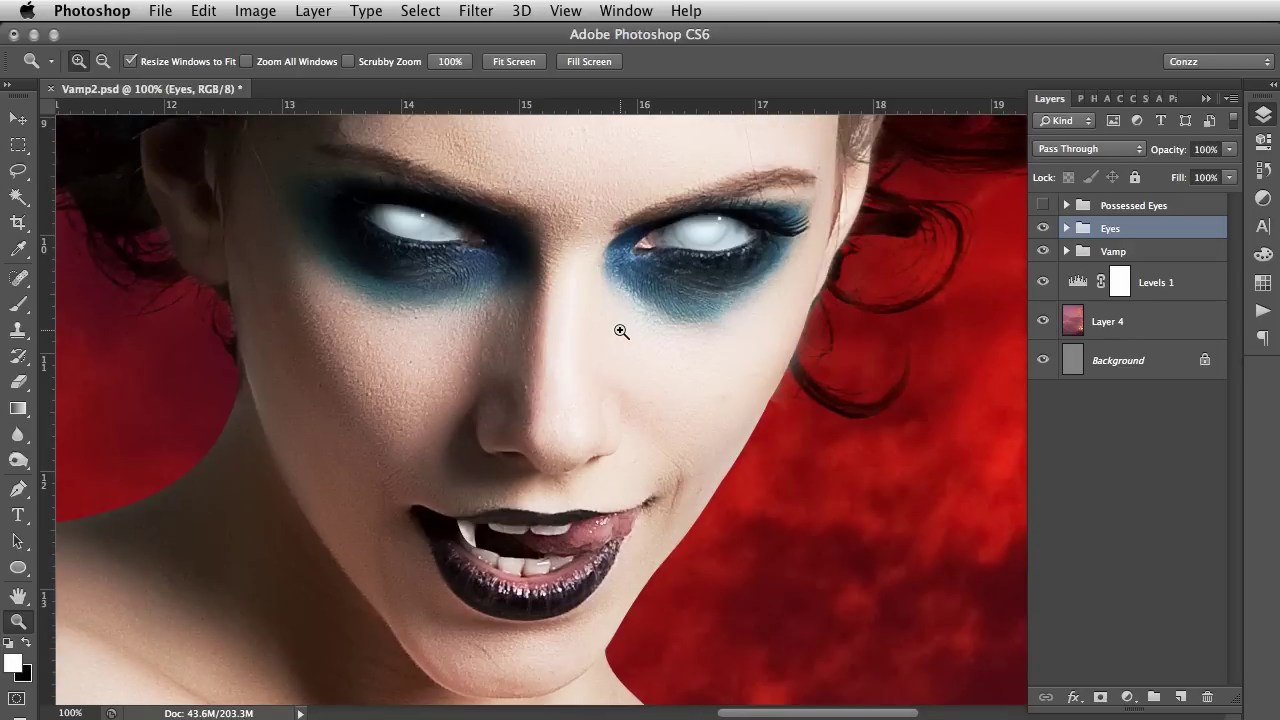
pyautogui.scroll(1, 621, 331)
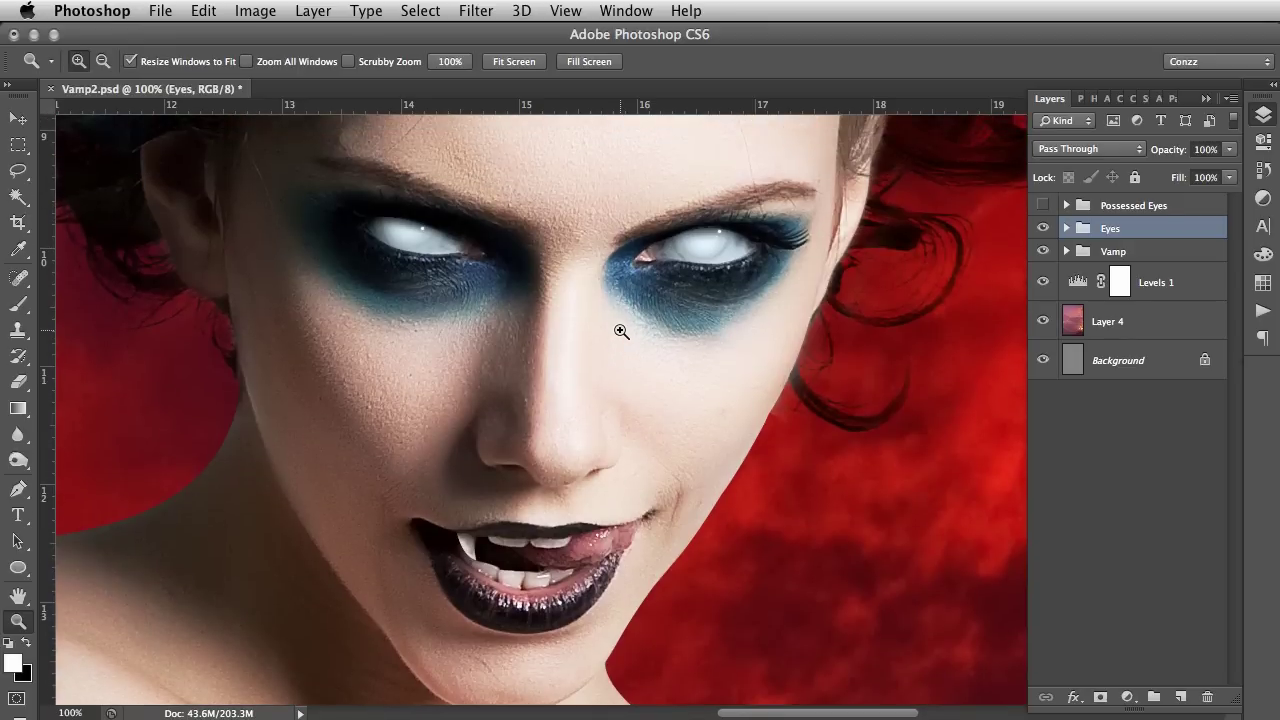